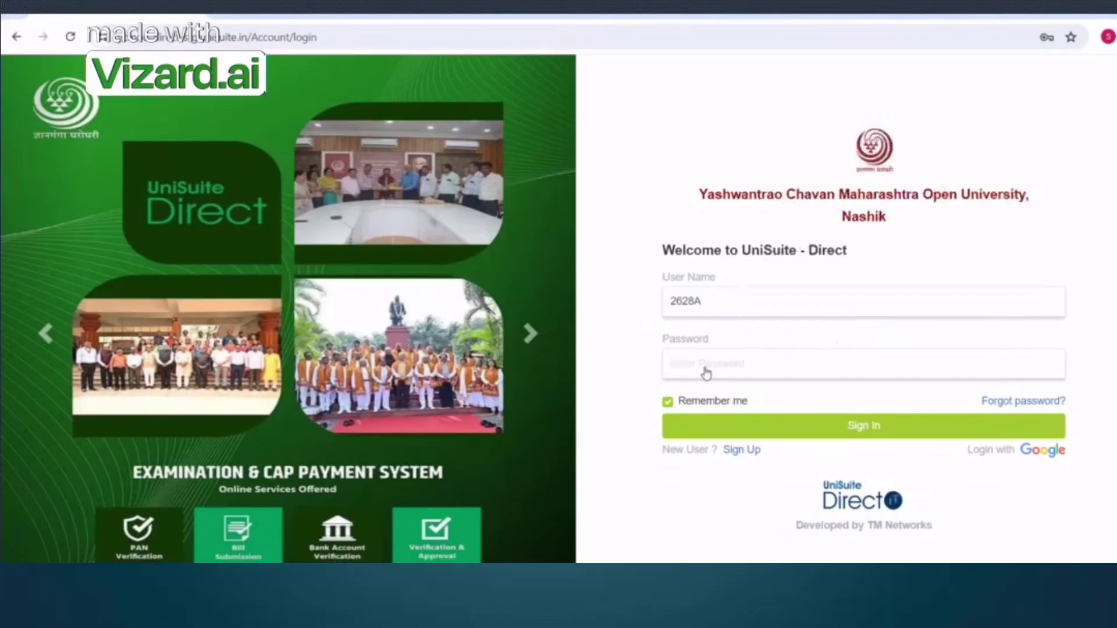
Sign in with the saved credentials, dismiss the save-password prompt, and open Masters > Beneficiery User Master
{"action": "left_click", "coordinate": [706, 369]}
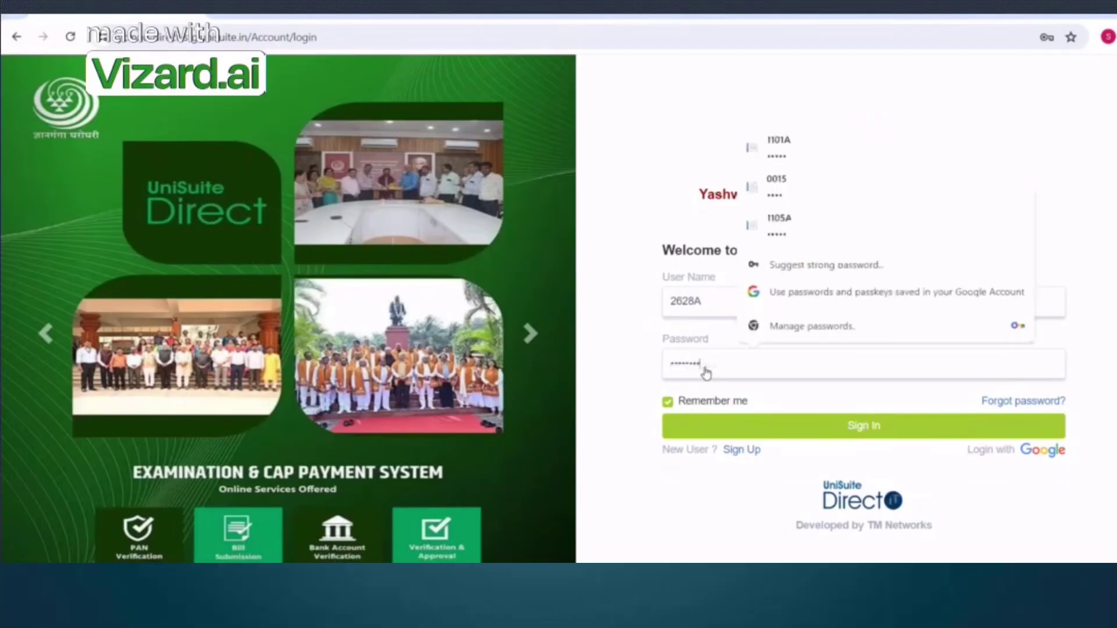
{"action": "left_click", "coordinate": [875, 429]}
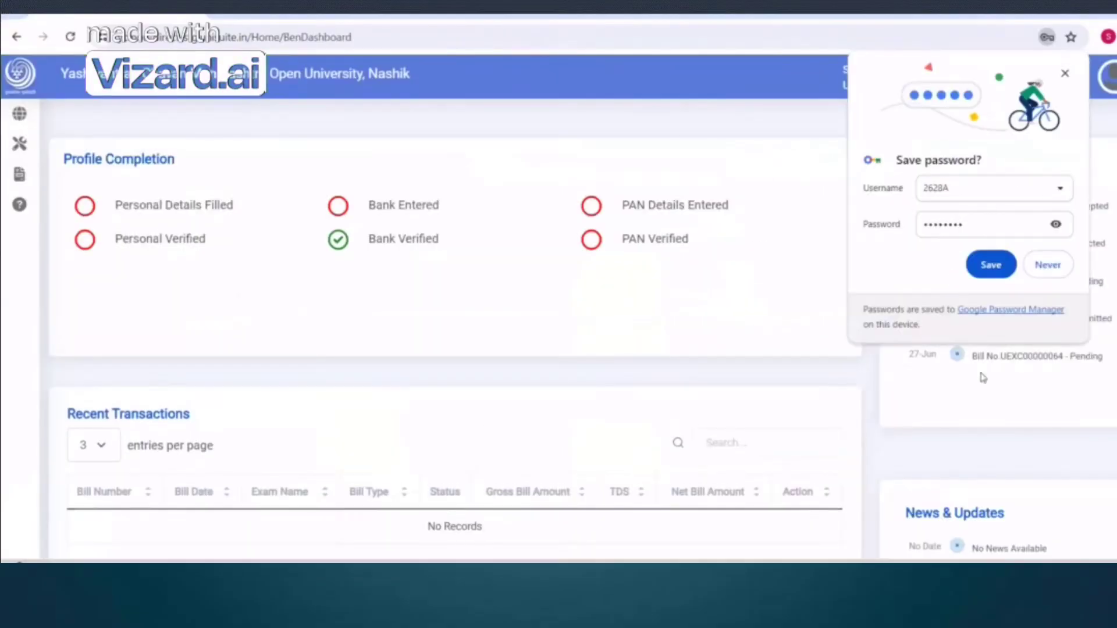
{"action": "left_click", "coordinate": [1065, 73]}
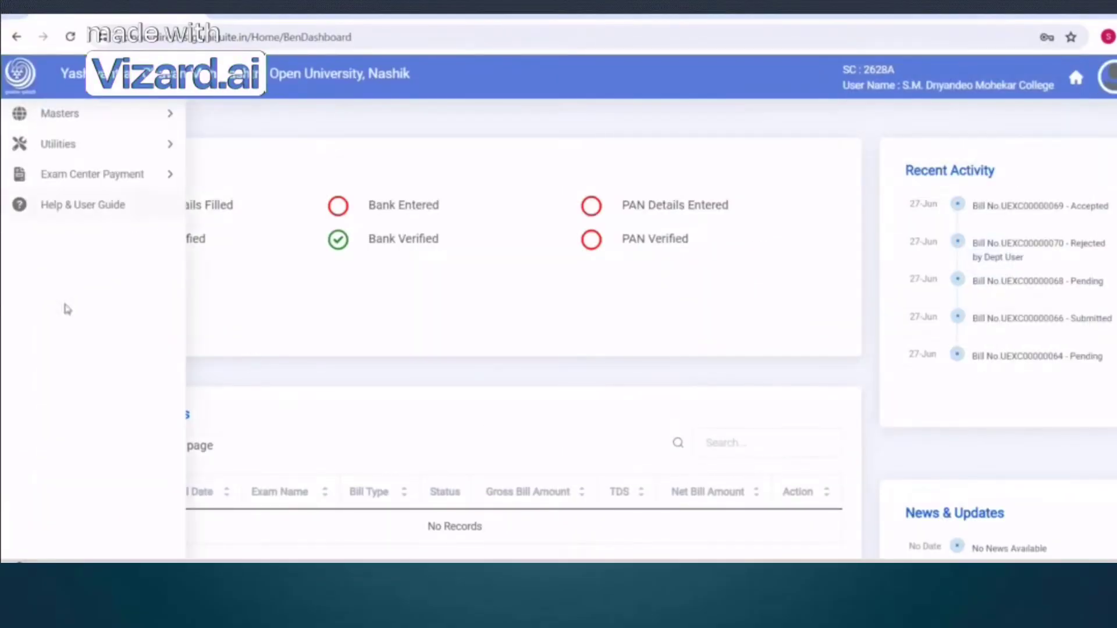
{"action": "mouse_move", "coordinate": [37, 294]}
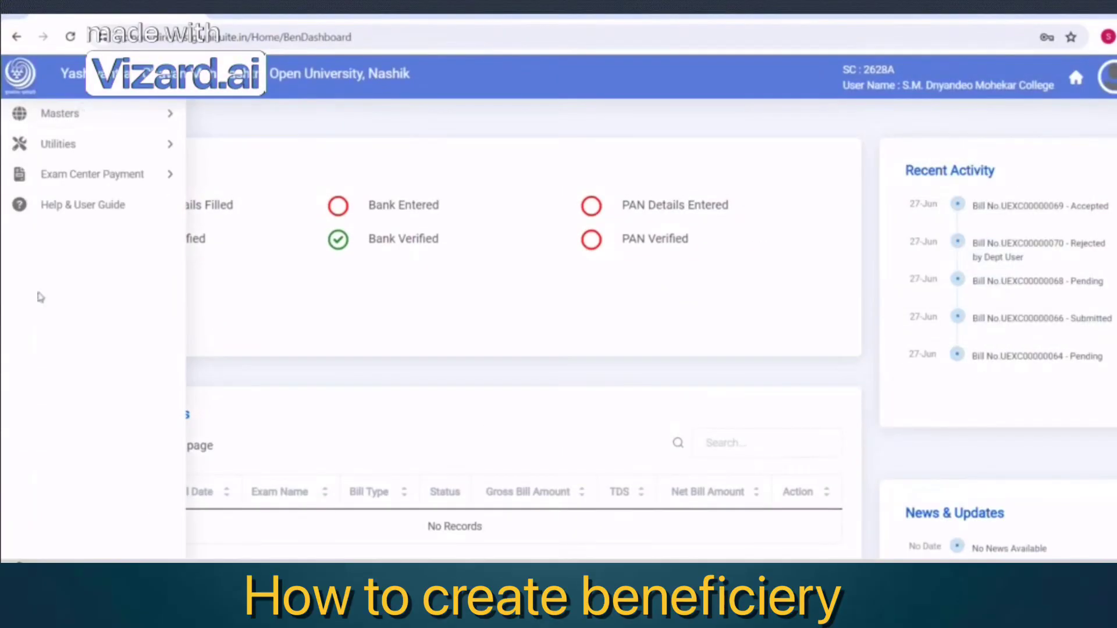
{"action": "left_click", "coordinate": [83, 117]}
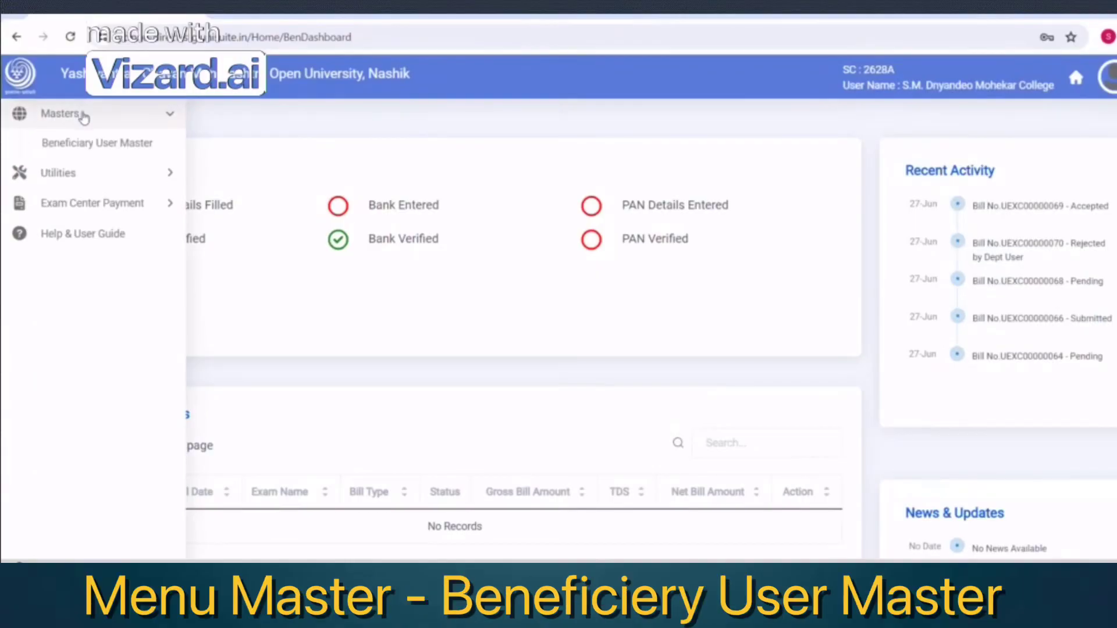
{"action": "left_click", "coordinate": [74, 149]}
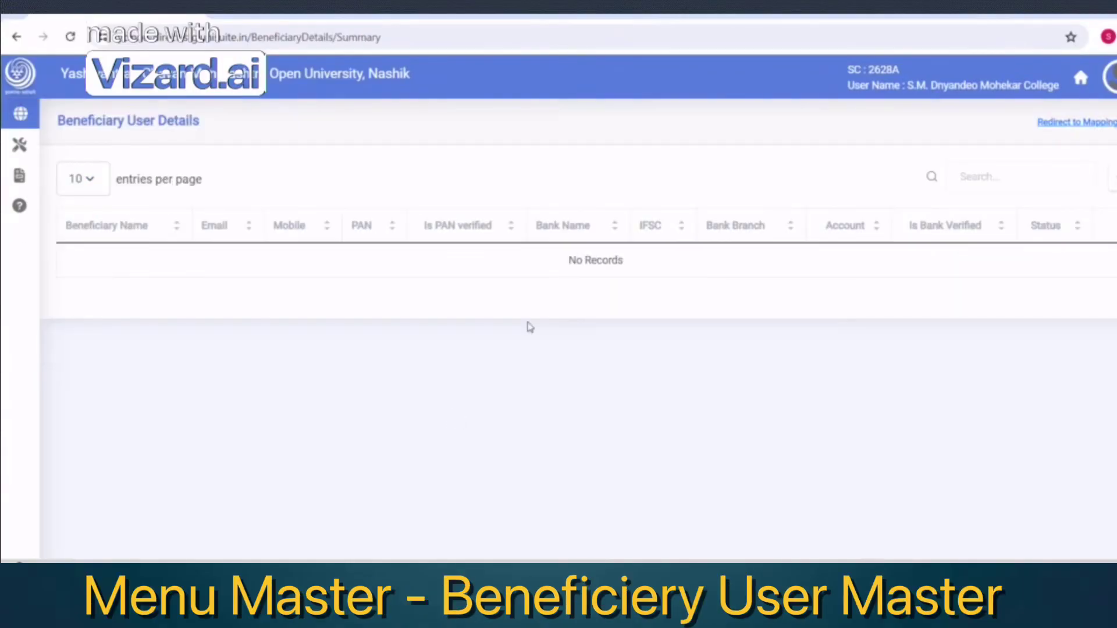
Start a new beneficiary and paste in their PAN, full name, e-mail and mobile number
{"action": "left_click", "coordinate": [1093, 120]}
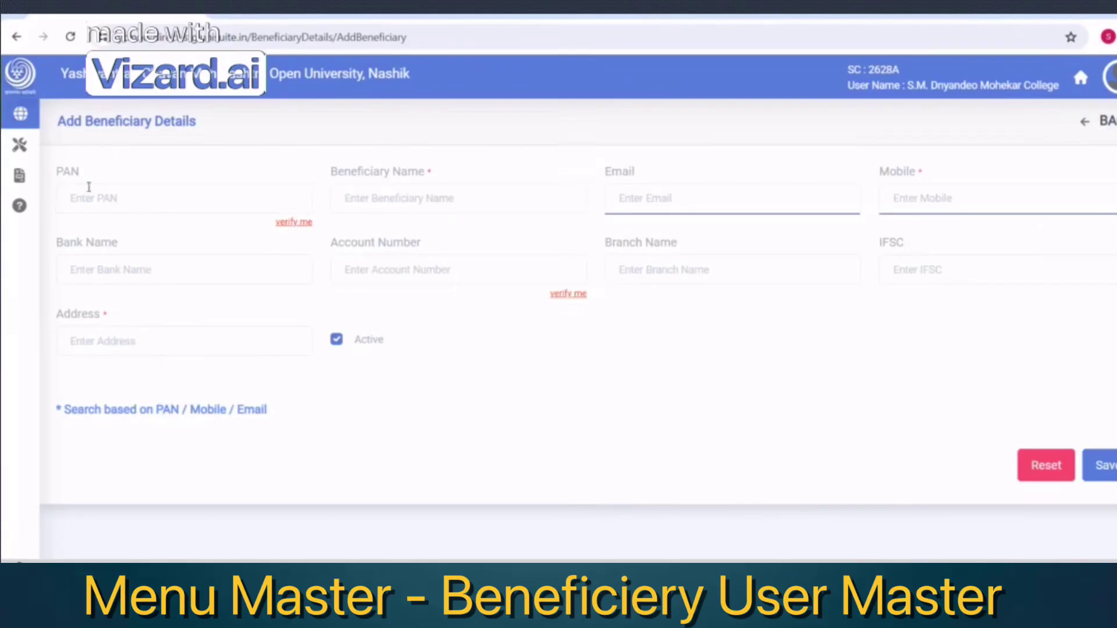
{"action": "left_click", "coordinate": [109, 194]}
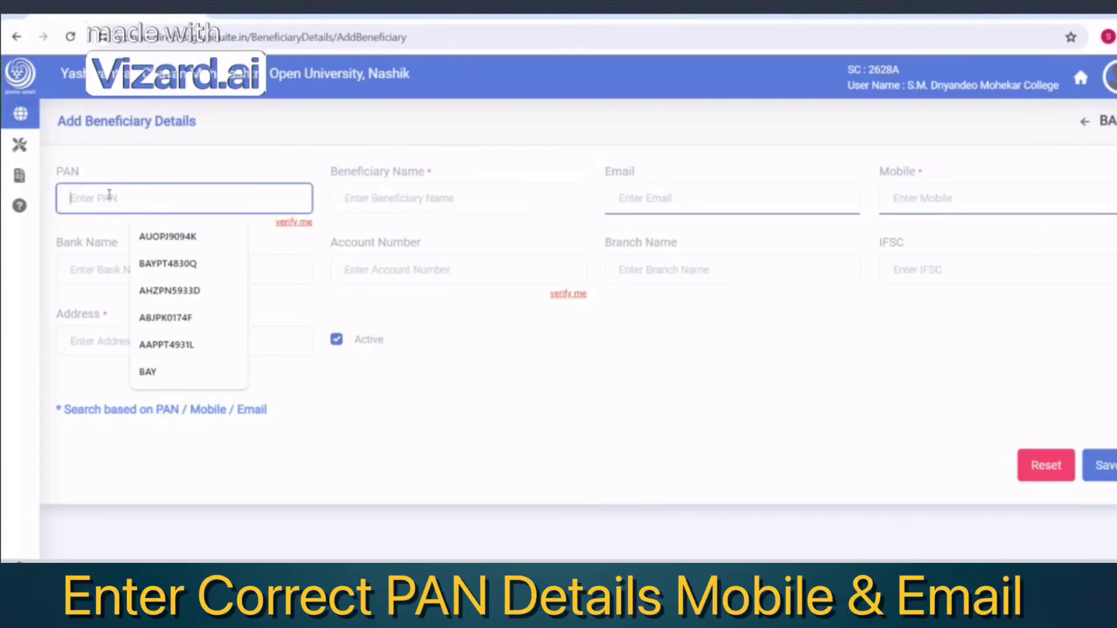
{"action": "left_click", "coordinate": [145, 186]}
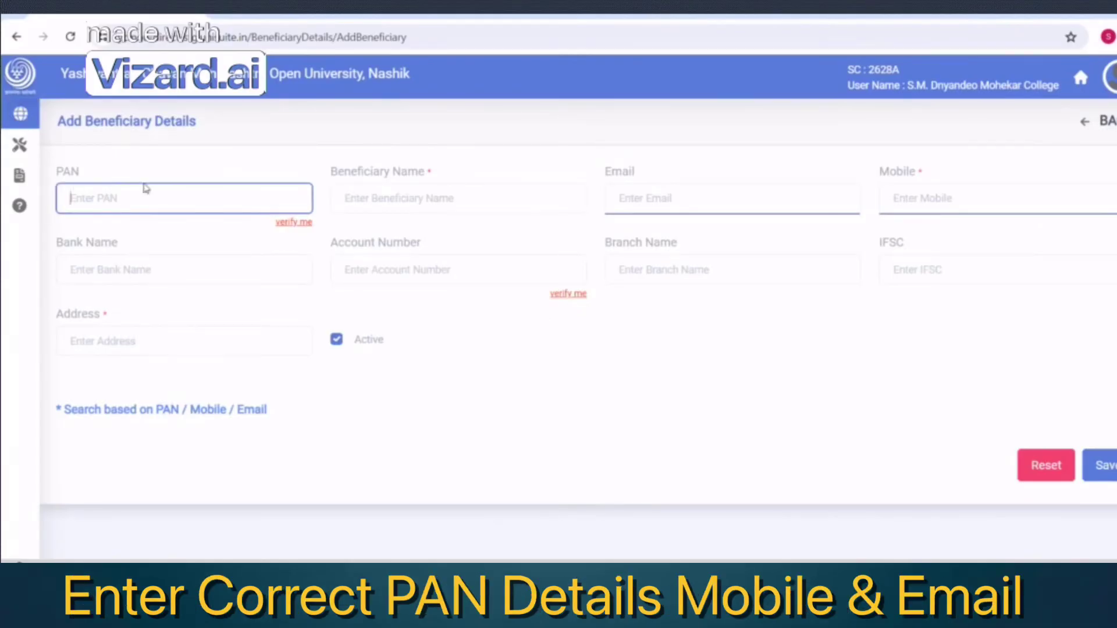
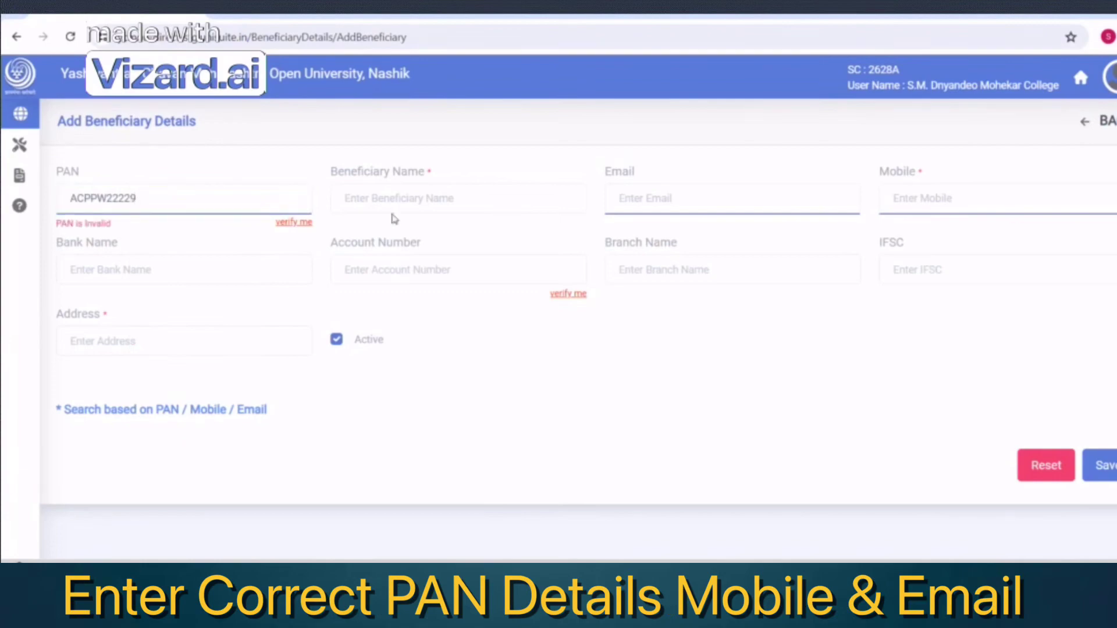
{"action": "left_click", "coordinate": [392, 200]}
{"action": "left_click", "coordinate": [646, 204]}
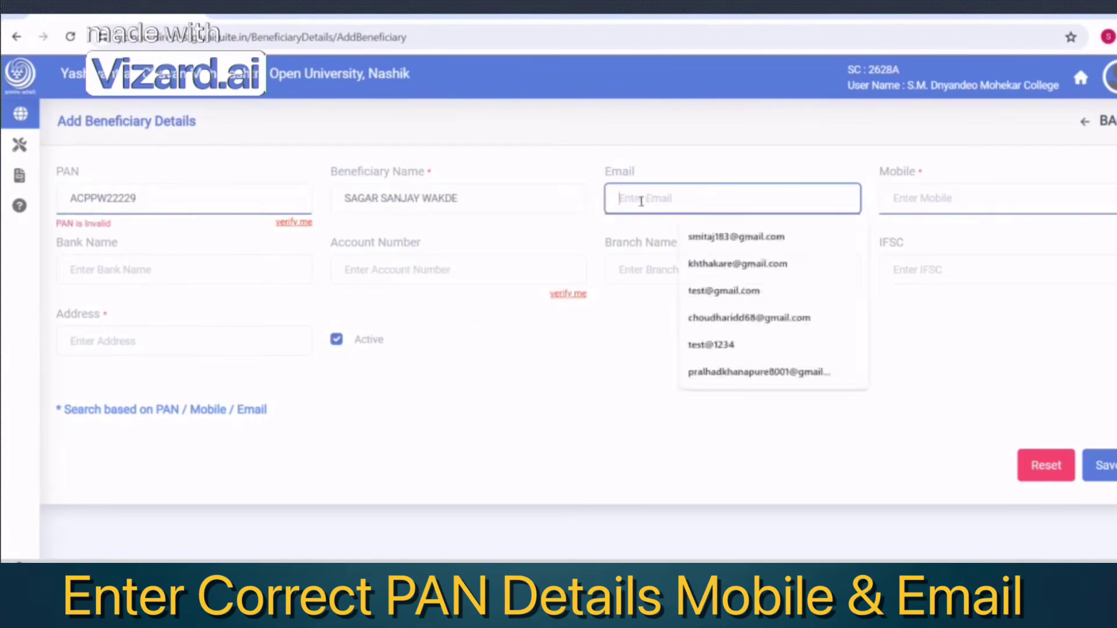
{"action": "key", "text": "ctrl+v"}
{"action": "left_click", "coordinate": [917, 199]}
{"action": "key", "text": "ctrl+v"}
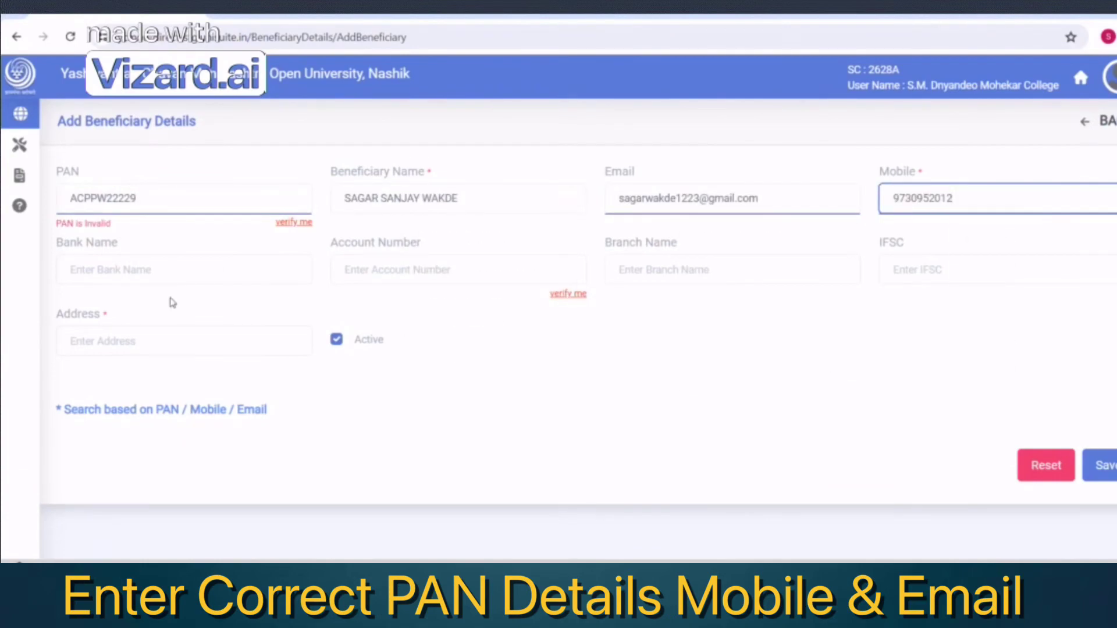
Enter SBI as the bank, plus the account number, branch name and IFSC code
{"action": "left_click", "coordinate": [164, 274]}
{"action": "type", "text": "SBI"}
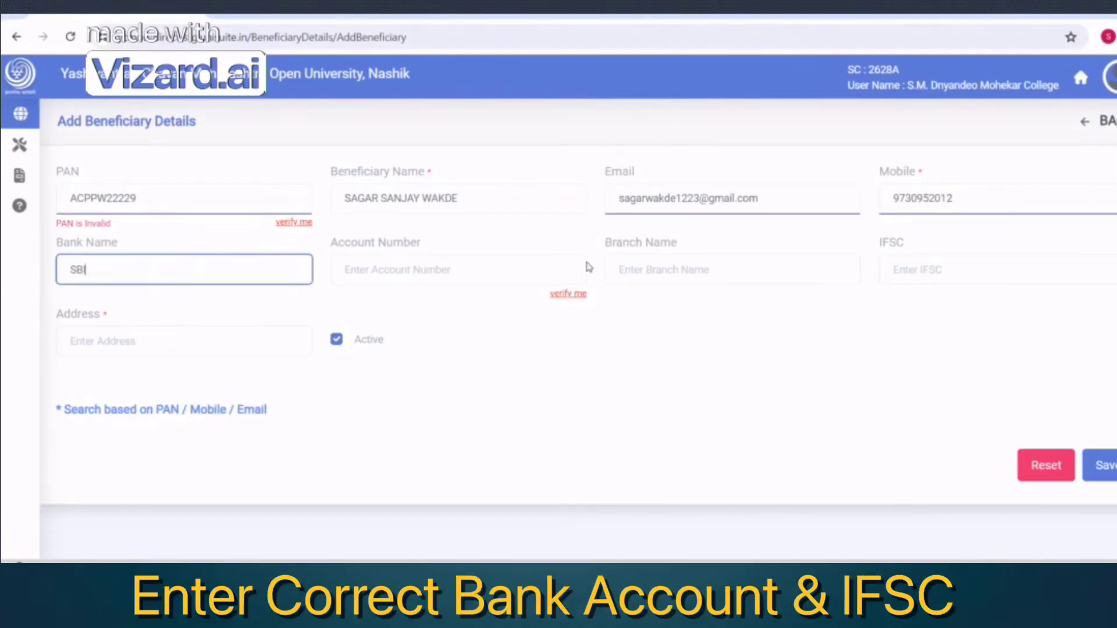
{"action": "left_click", "coordinate": [424, 272]}
{"action": "key", "text": "Down"}
{"action": "key", "text": "Return"}
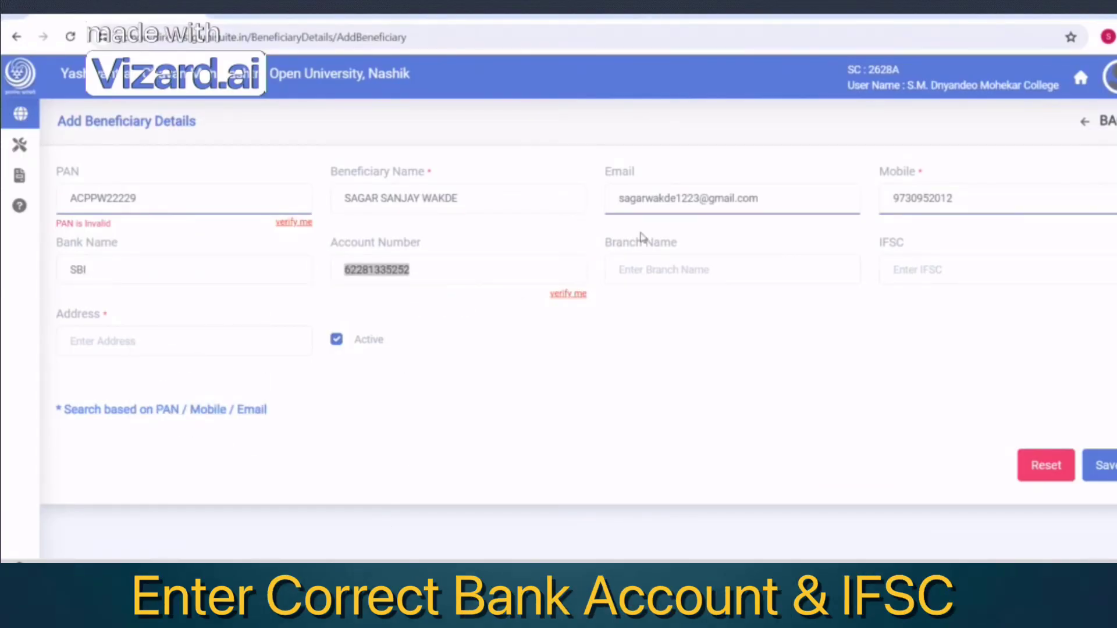
{"action": "left_click", "coordinate": [659, 271]}
{"action": "type", "text": "Manewada, Nagpur"}
{"action": "key", "text": "Tab"}
{"action": "type", "text": "SBIN0011419"}
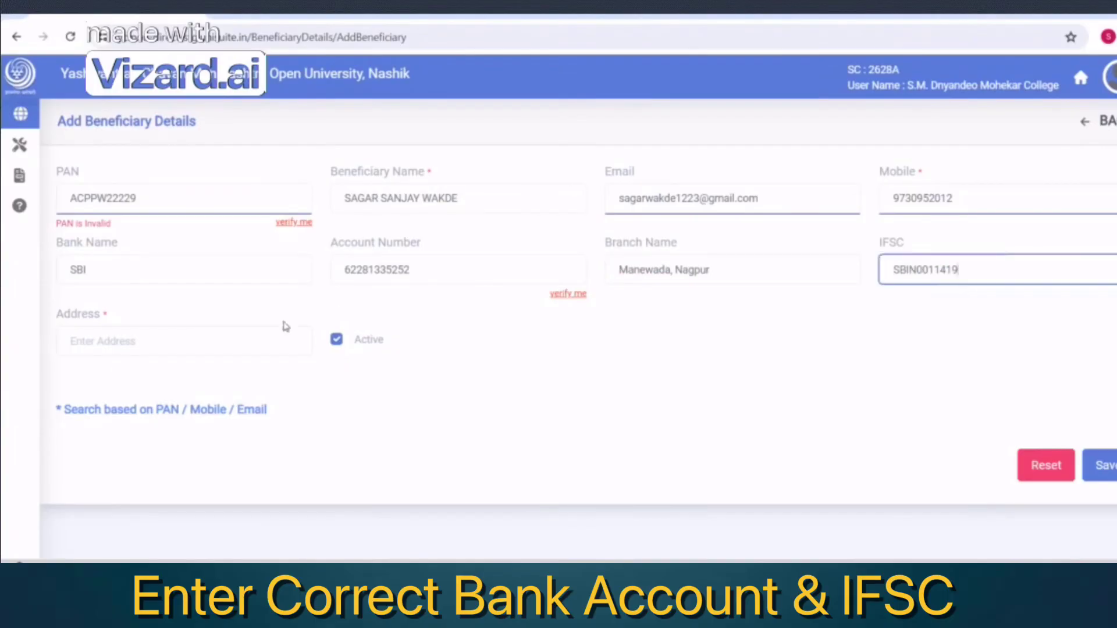
Paste in the beneficiary's address and return to the PAN field to correct it
{"action": "left_click", "coordinate": [194, 356]}
{"action": "type", "text": "Nagpur"}
{"action": "left_click", "coordinate": [754, 379]}
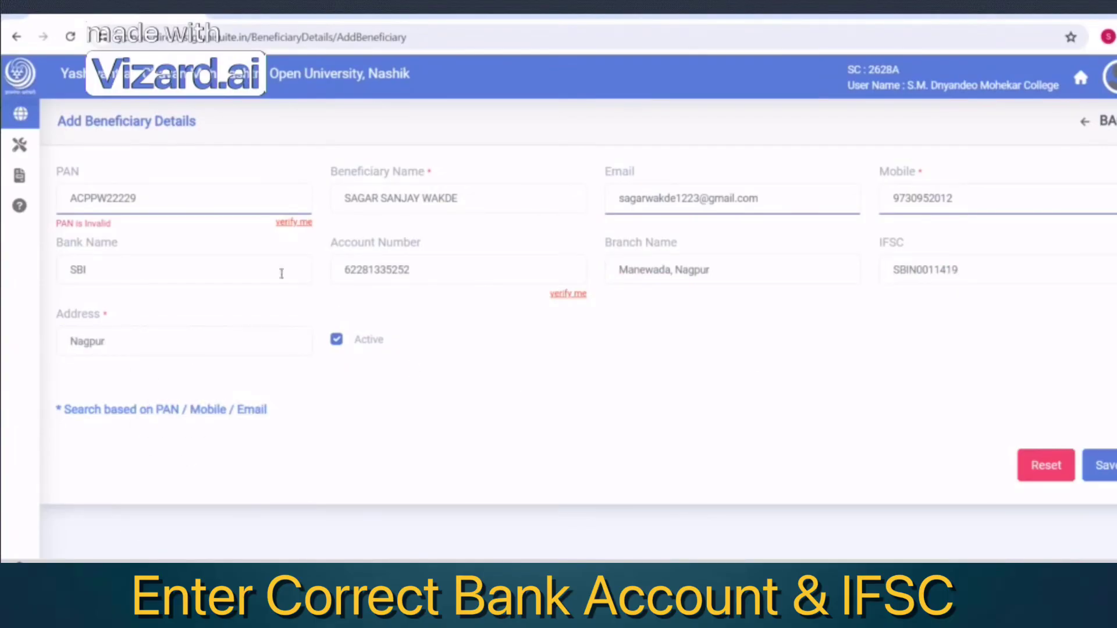
{"action": "left_click", "coordinate": [71, 200]}
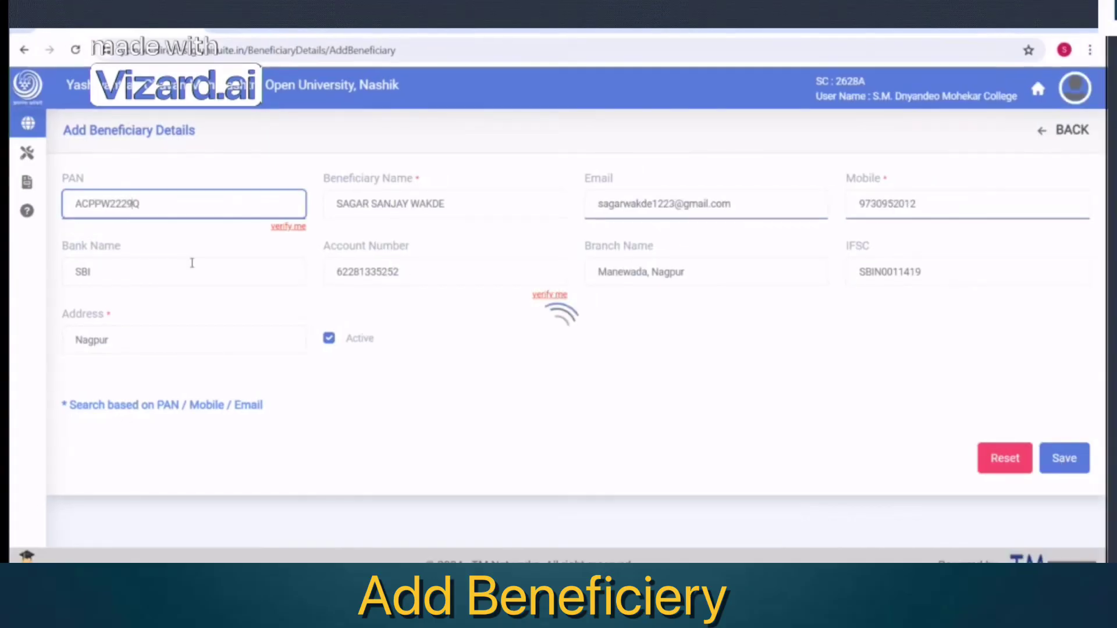
Save the new beneficiary, reopen its record for editing, and launch PAN verification
{"action": "left_click", "coordinate": [1074, 465]}
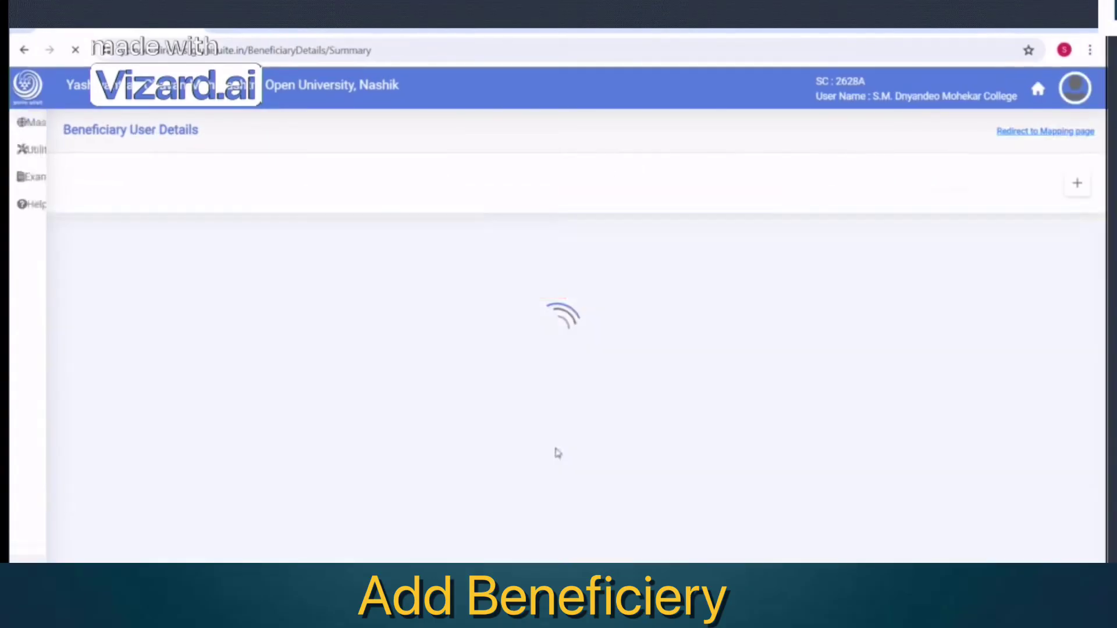
{"action": "left_click", "coordinate": [1078, 272]}
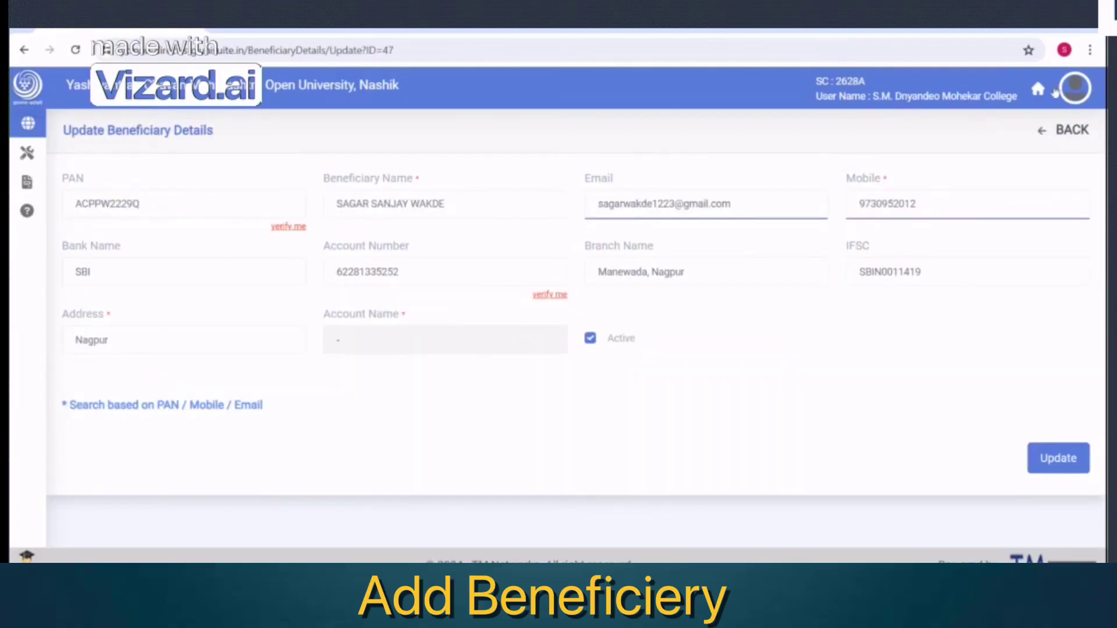
{"action": "left_click", "coordinate": [1062, 134]}
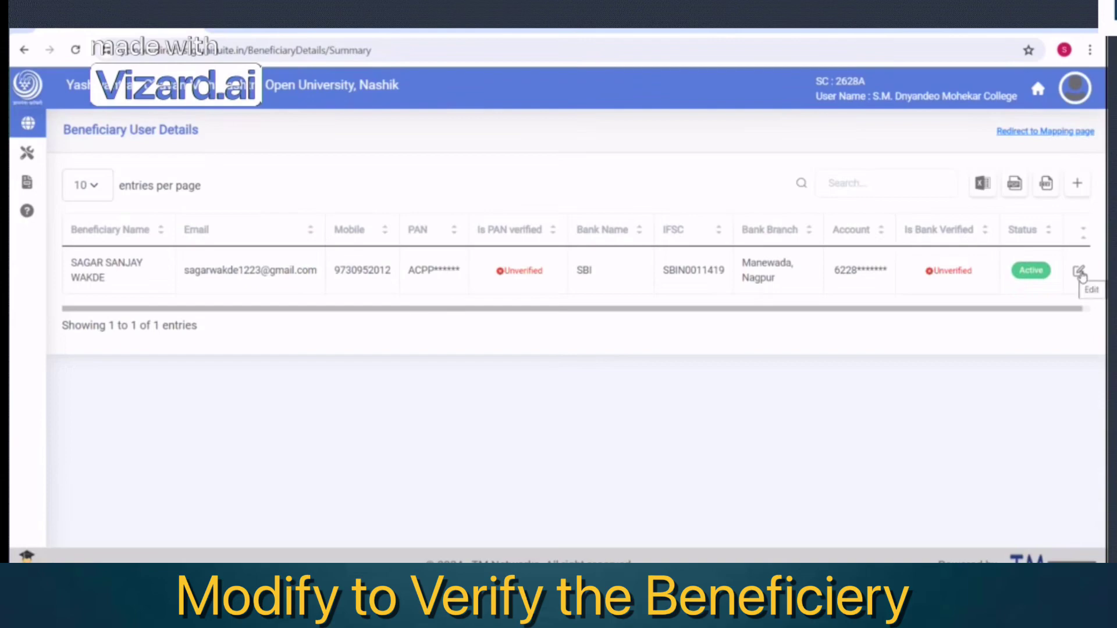
{"action": "left_click", "coordinate": [1079, 272]}
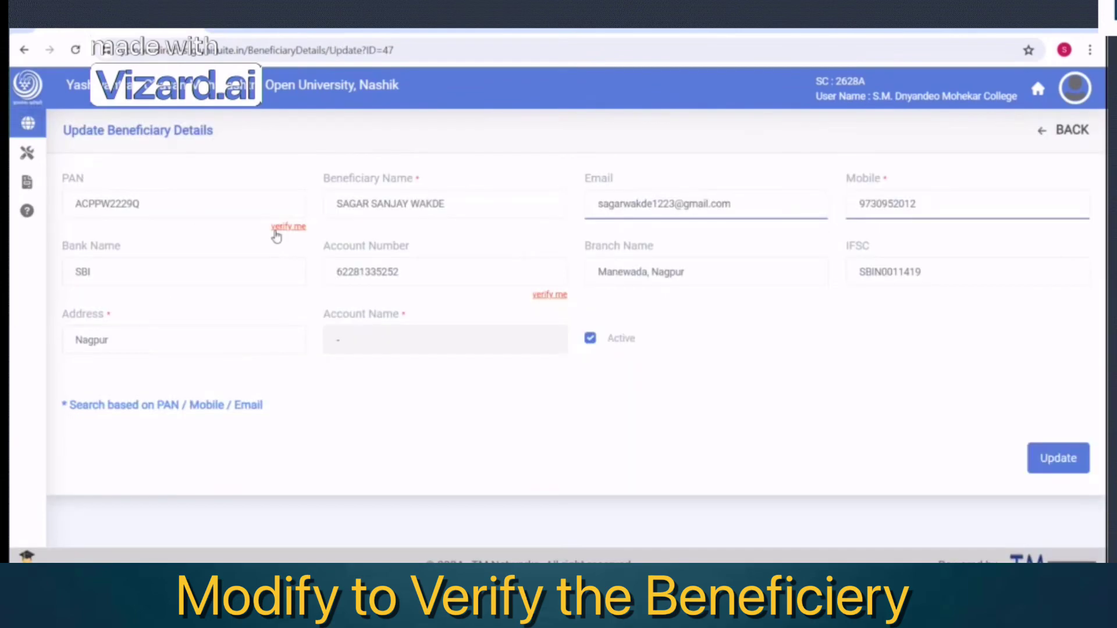
{"action": "left_click", "coordinate": [275, 228]}
{"action": "left_click", "coordinate": [430, 318]}
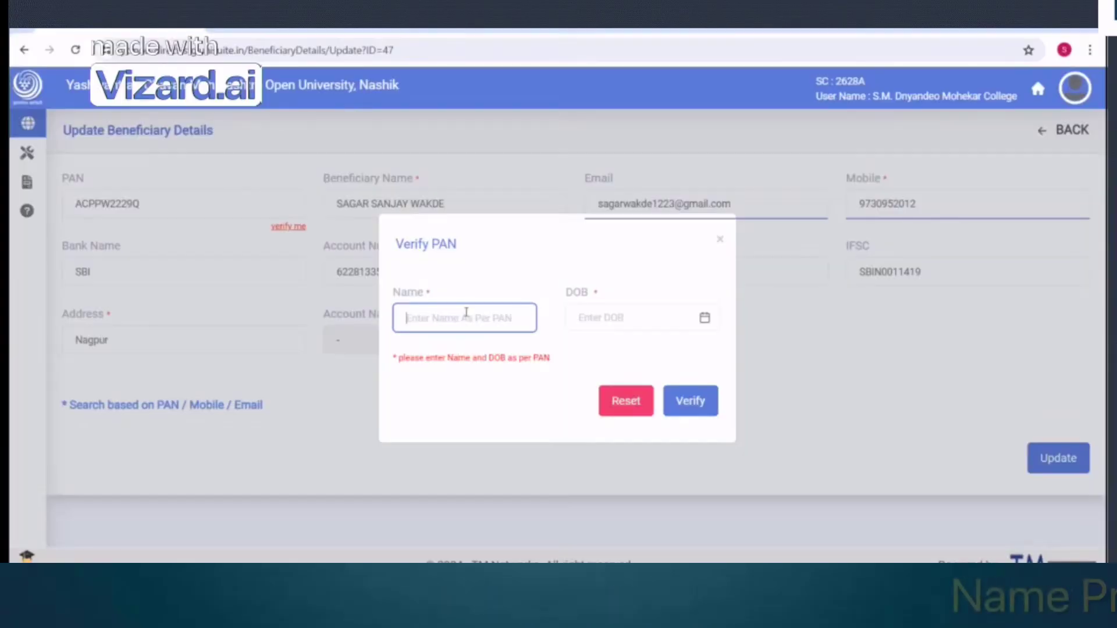
{"action": "left_click", "coordinate": [463, 318]}
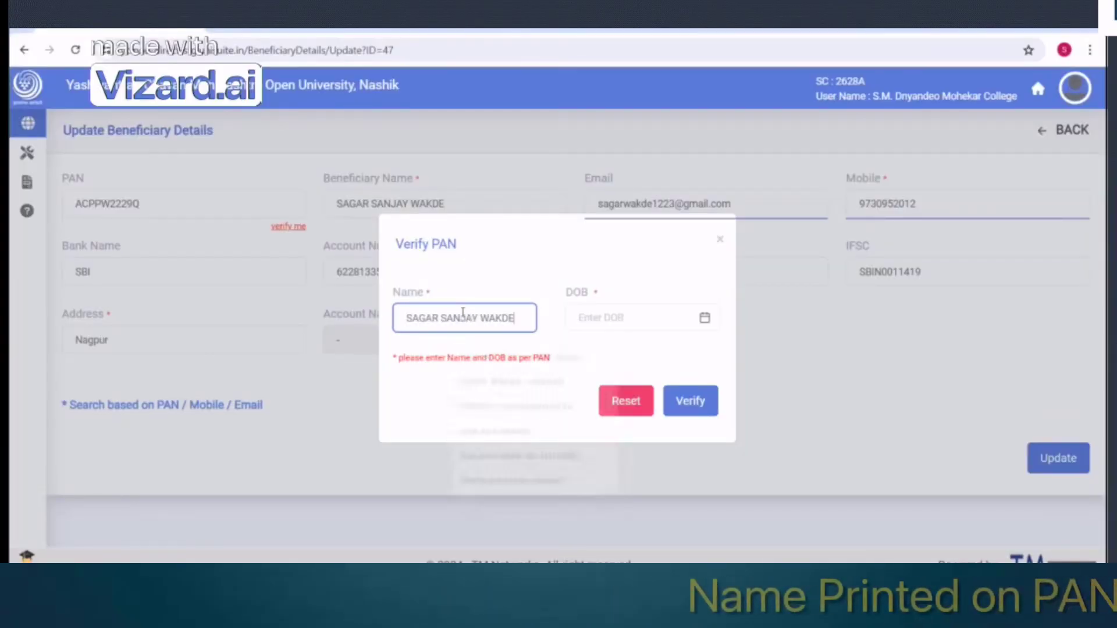
{"action": "double_click", "coordinate": [462, 318]}
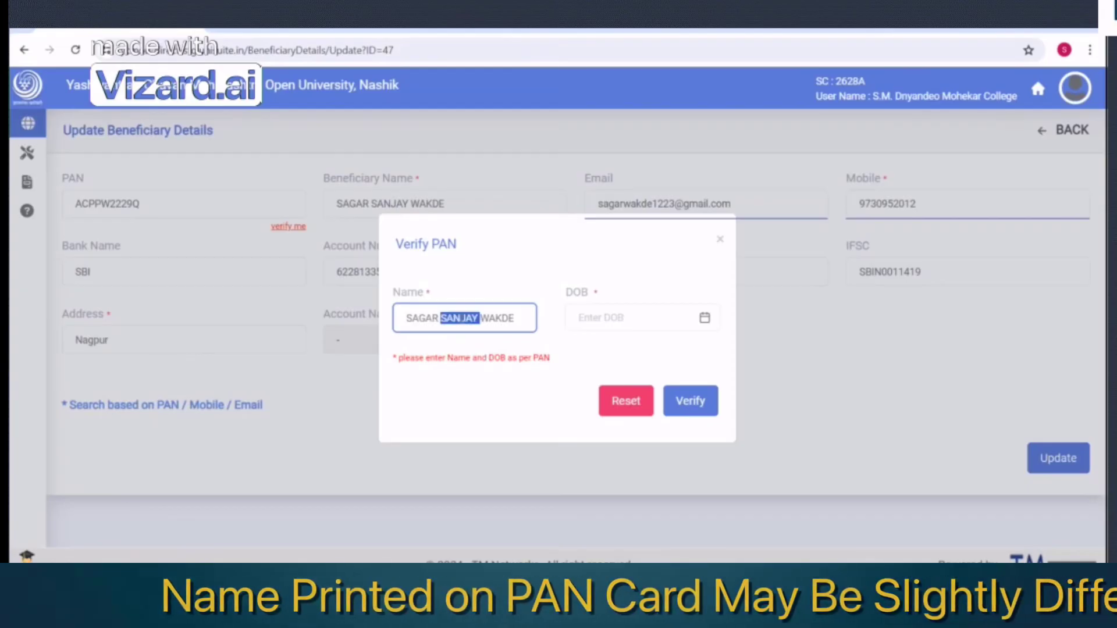
{"action": "type", "text": "S"}
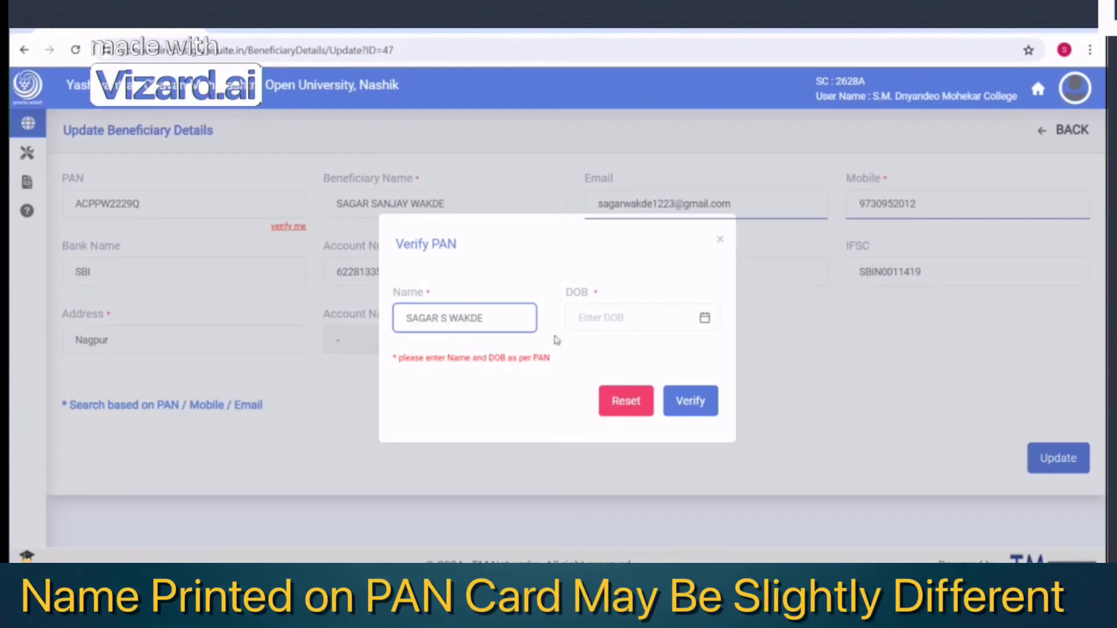
{"action": "left_click", "coordinate": [597, 329]}
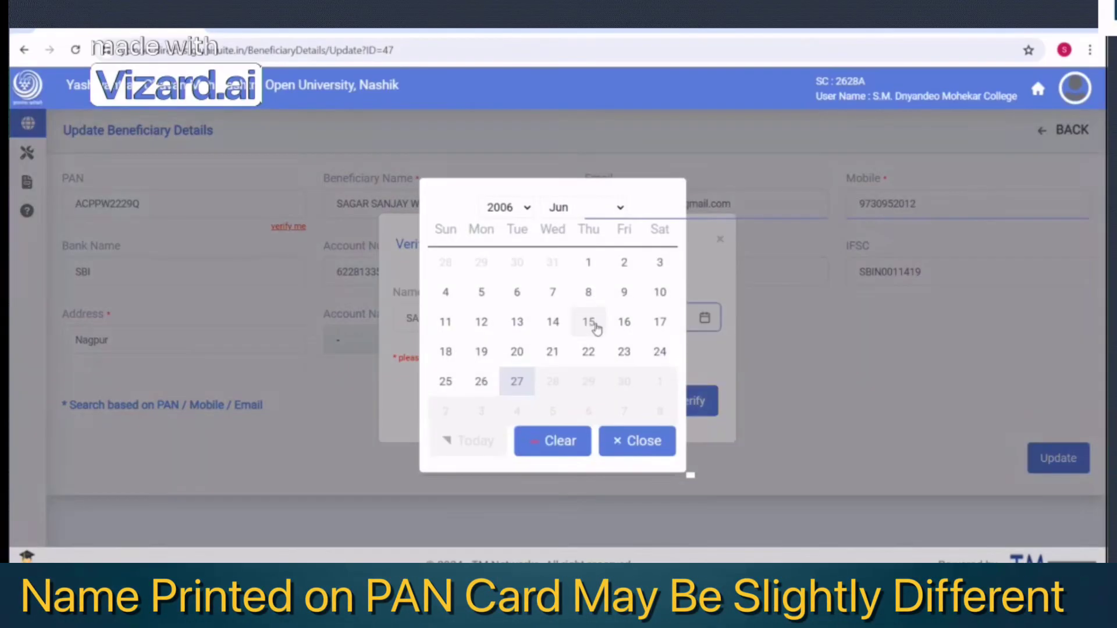
{"action": "left_click", "coordinate": [525, 208]}
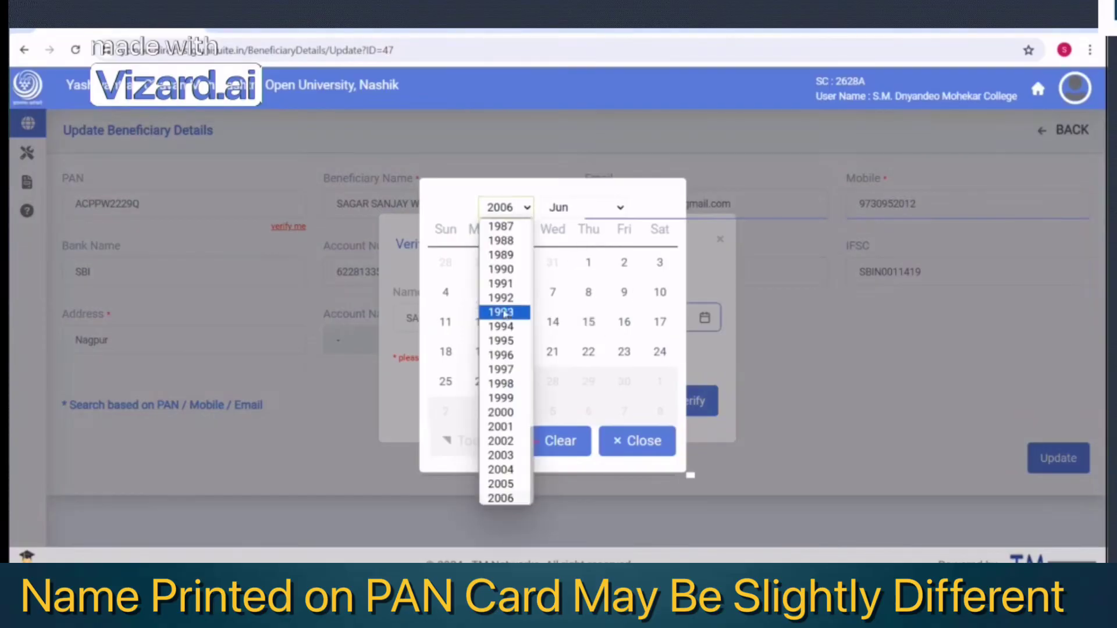
{"action": "left_click", "coordinate": [501, 269]}
{"action": "left_click", "coordinate": [559, 210]}
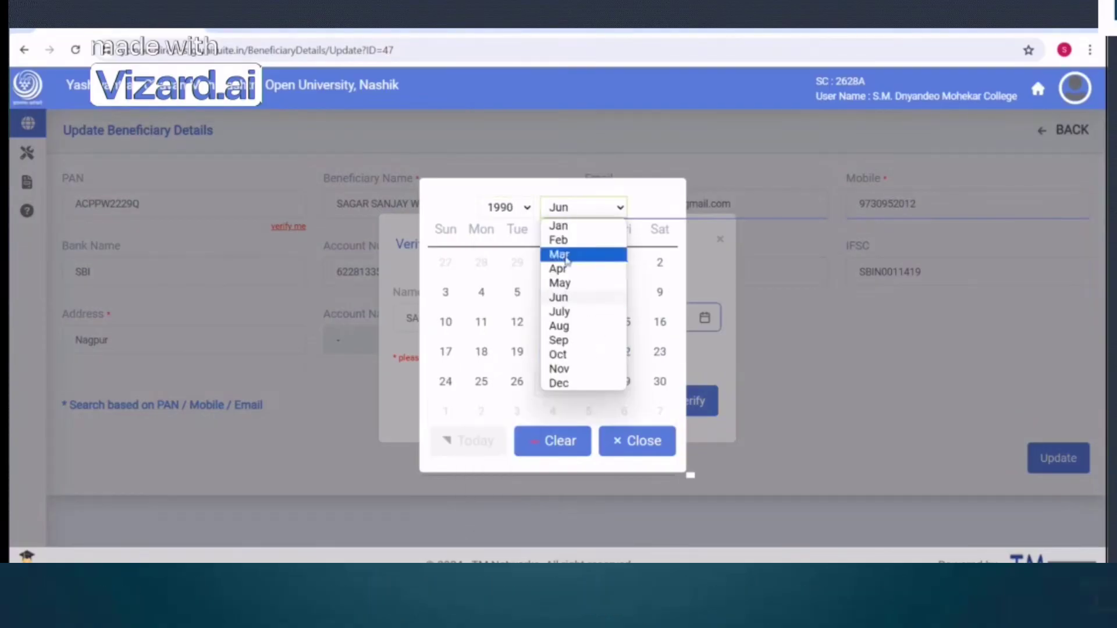
{"action": "left_click", "coordinate": [569, 368]}
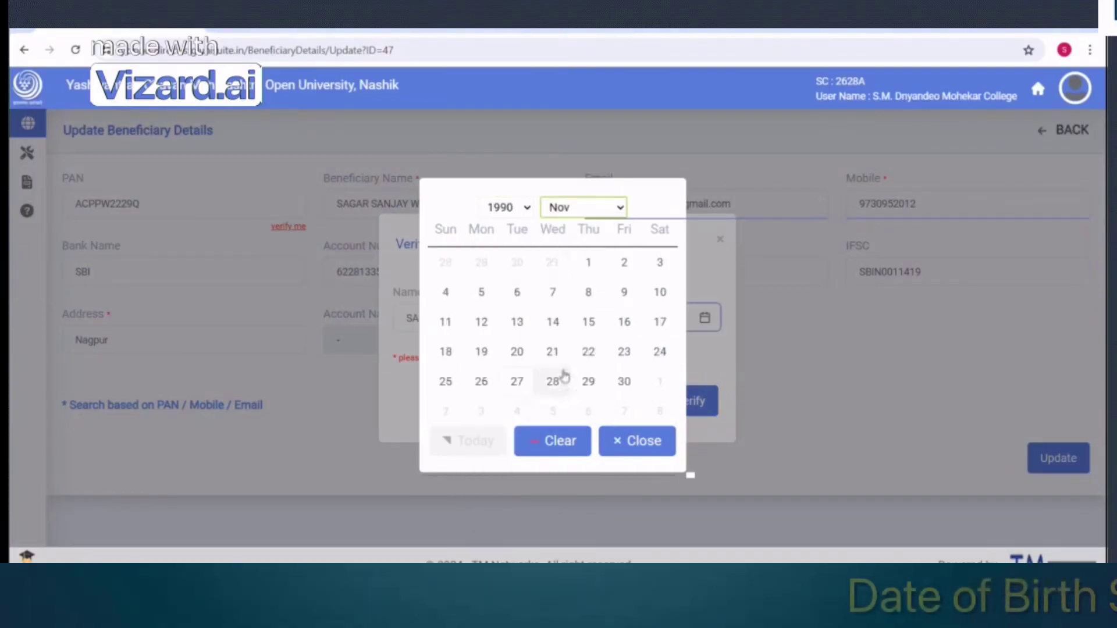
{"action": "left_click", "coordinate": [589, 353]}
{"action": "left_click", "coordinate": [697, 407]}
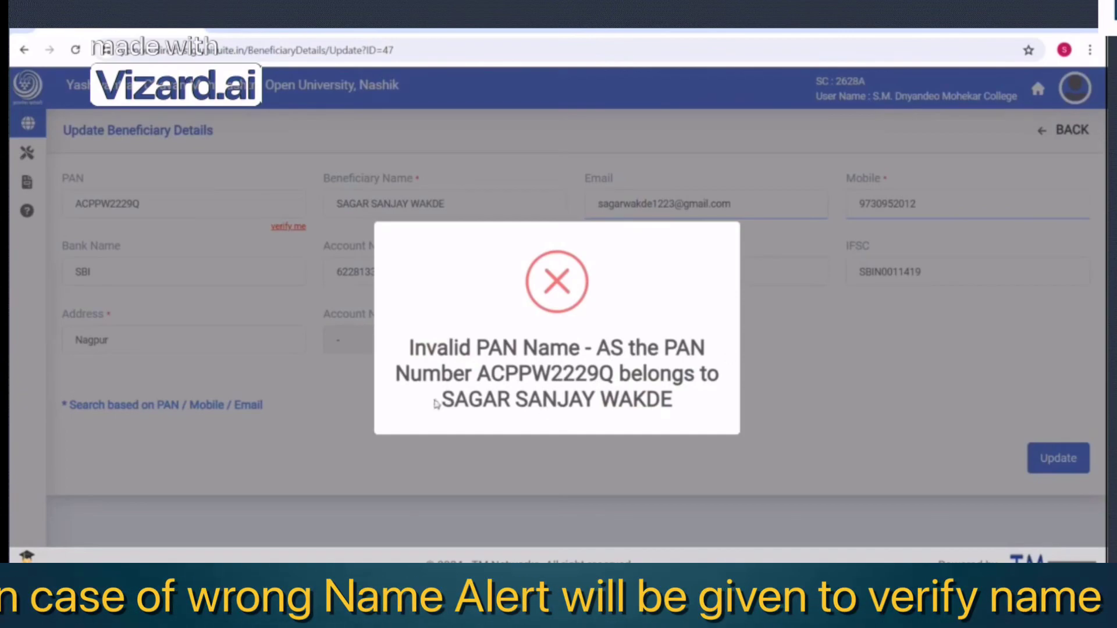
Select the registered name shown in the Invalid PAN Name alert, then close the alert
{"action": "left_click_drag", "start_coordinate": [436, 402], "coordinate": [678, 404]}
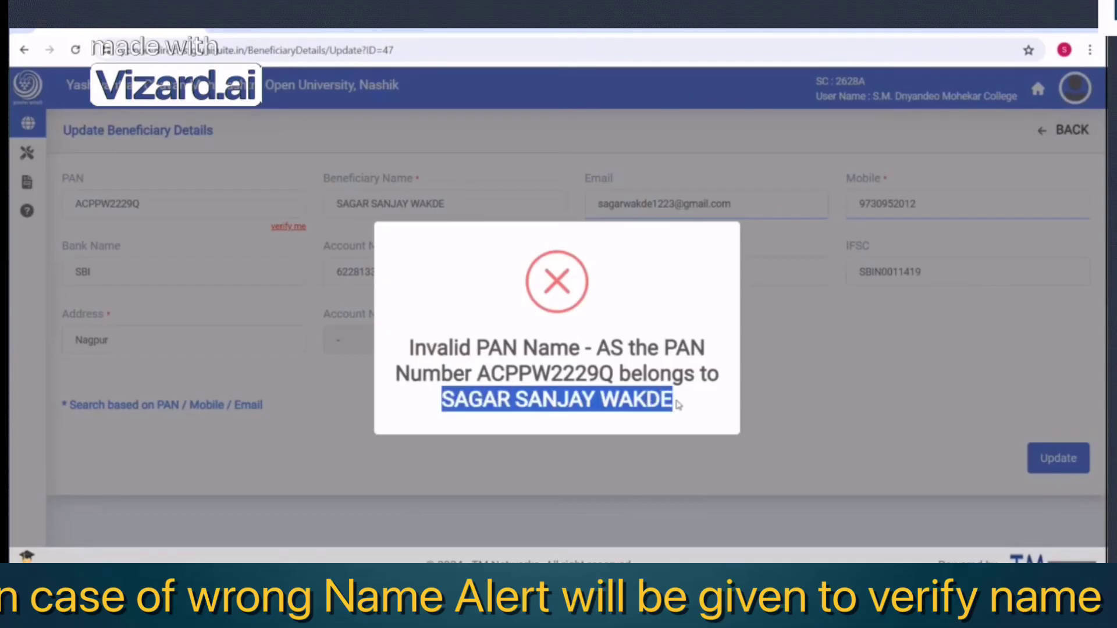
{"action": "left_click", "coordinate": [489, 406]}
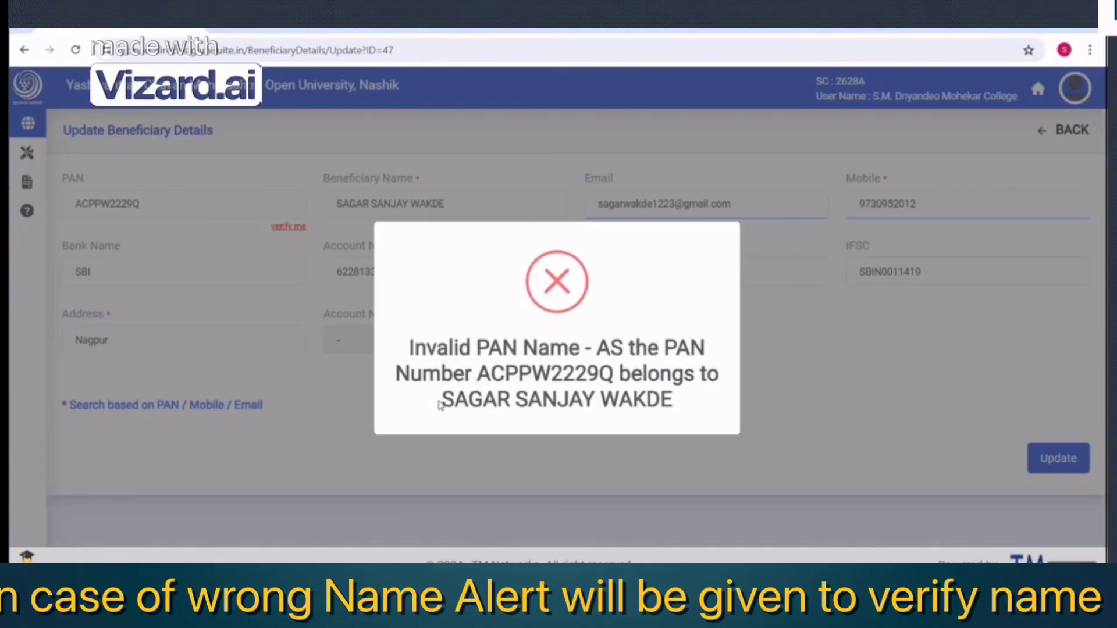
{"action": "left_click_drag", "start_coordinate": [442, 403], "coordinate": [676, 408]}
{"action": "key", "text": "ctrl+c"}
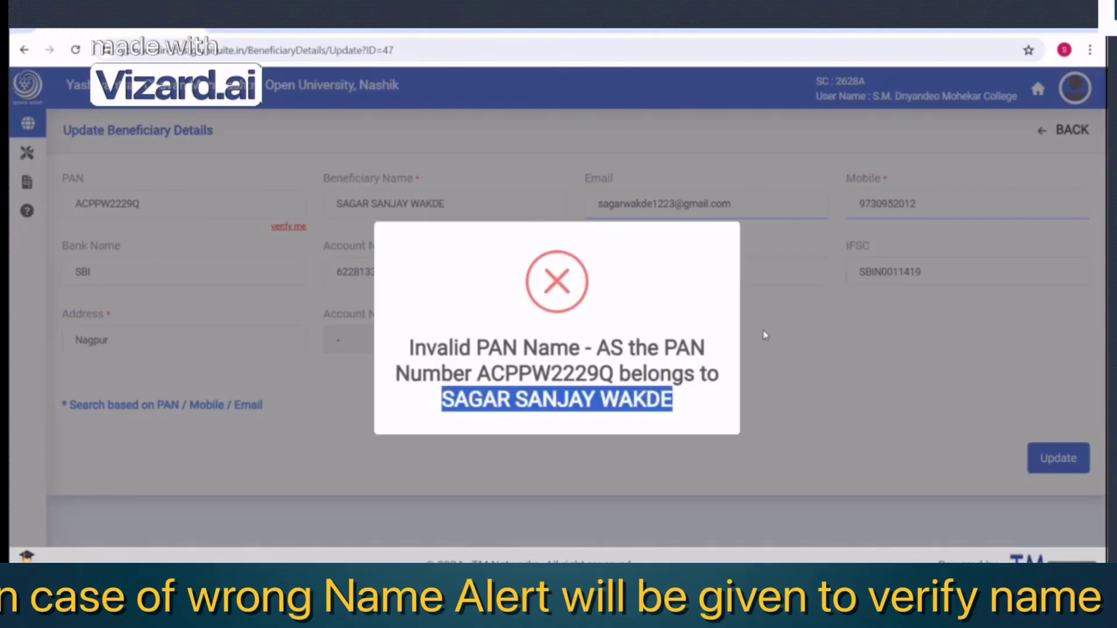
{"action": "left_click", "coordinate": [809, 328]}
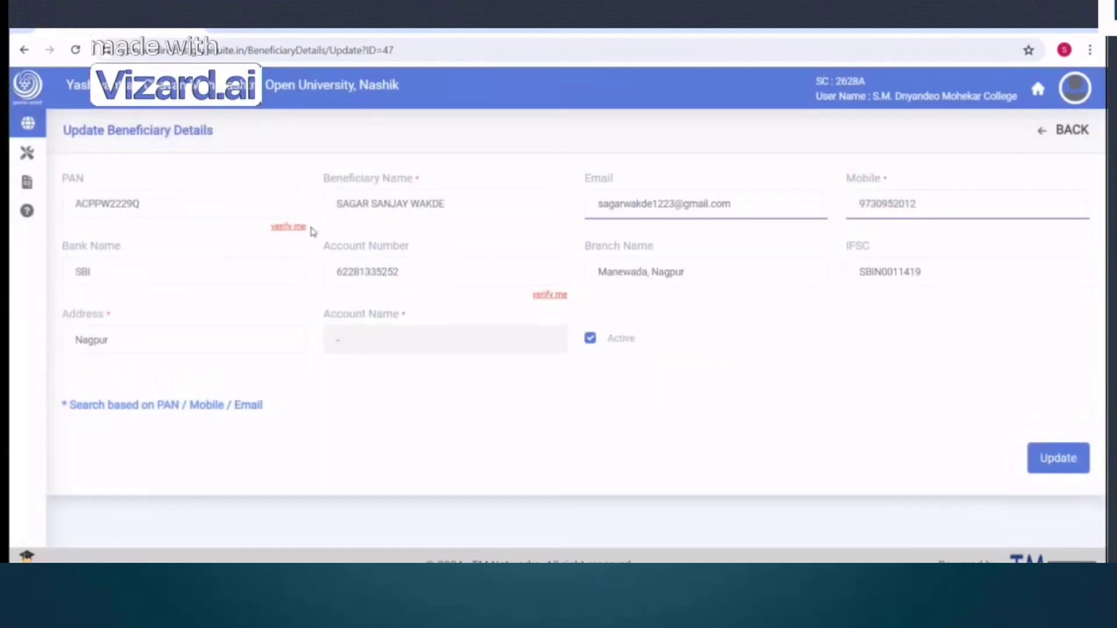
Retry PAN verification with the registered name and the 22nd, then dismiss the invalid date alert
{"action": "left_click", "coordinate": [289, 226]}
{"action": "left_click", "coordinate": [474, 318]}
{"action": "key", "text": "ctrl+v"}
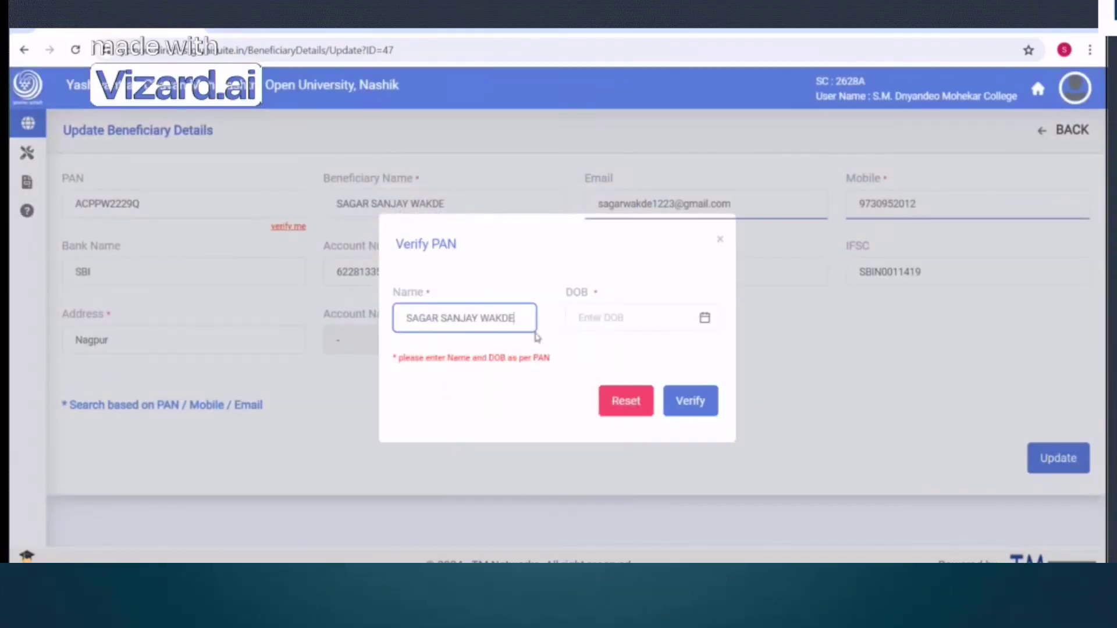
{"action": "left_click", "coordinate": [631, 317]}
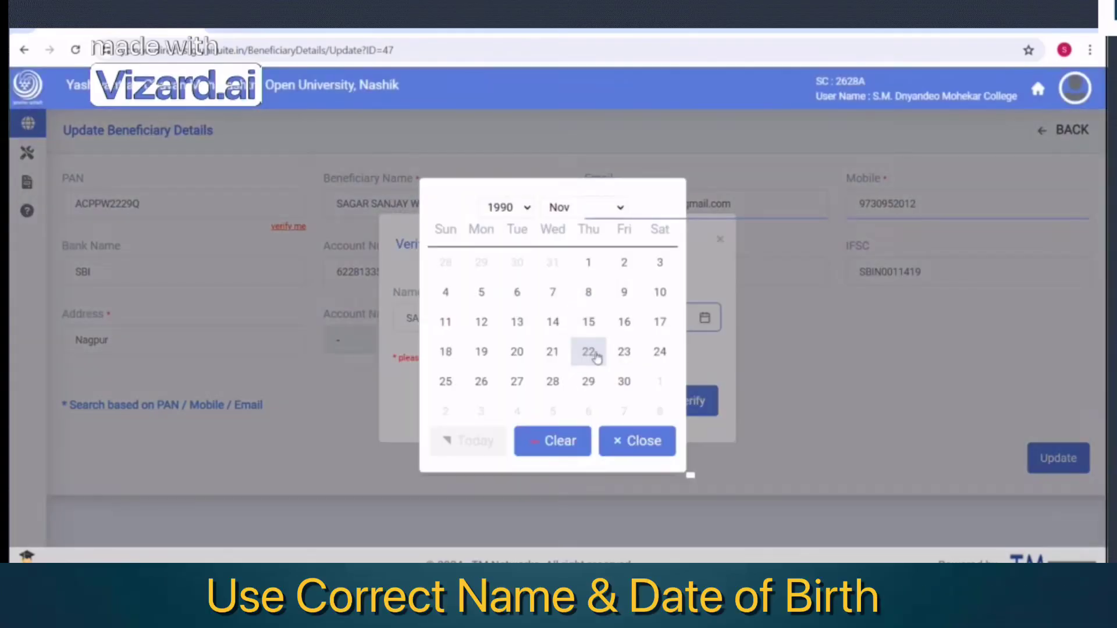
{"action": "left_click", "coordinate": [590, 355]}
{"action": "left_click", "coordinate": [691, 402]}
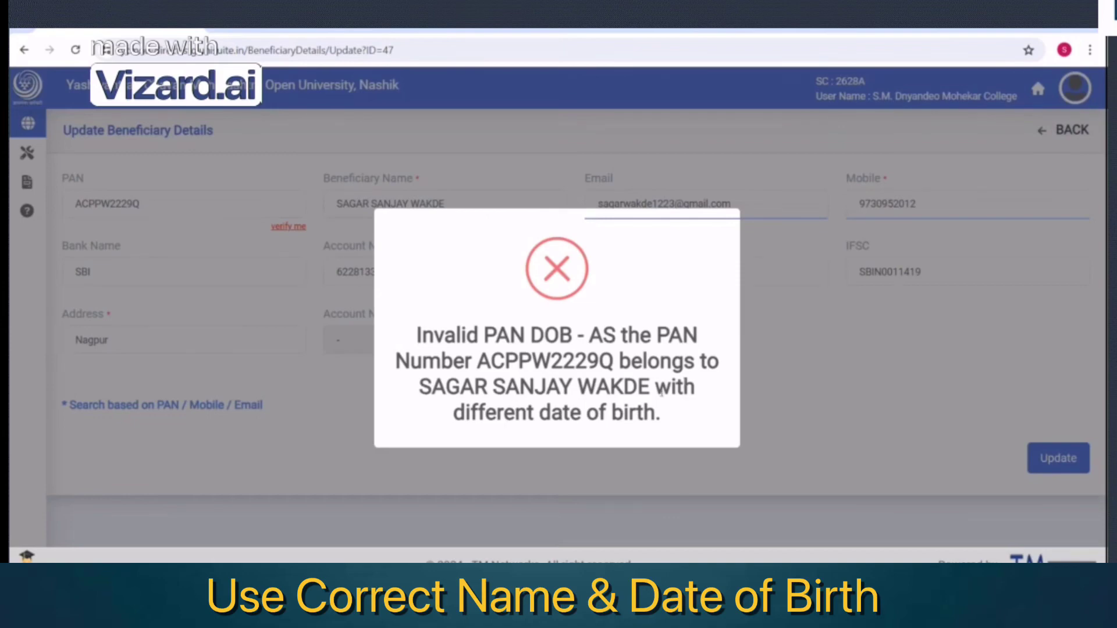
{"action": "left_click", "coordinate": [838, 355]}
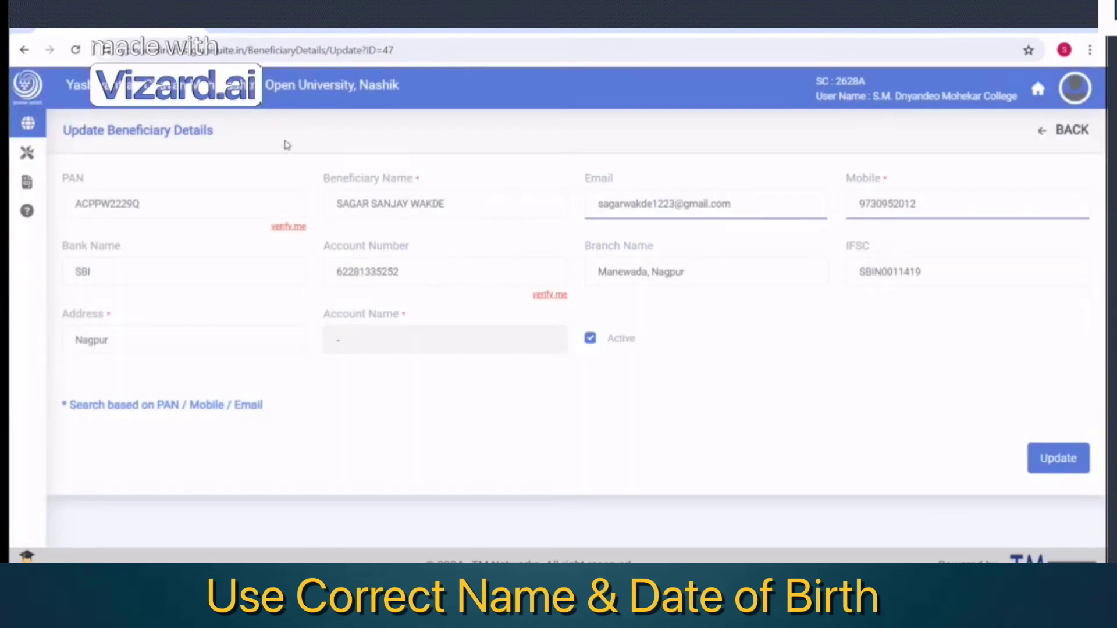
Verify the PAN with birth date 22 September, verify the bank account, and save the update
{"action": "left_click", "coordinate": [288, 227]}
{"action": "key", "text": "Tab"}
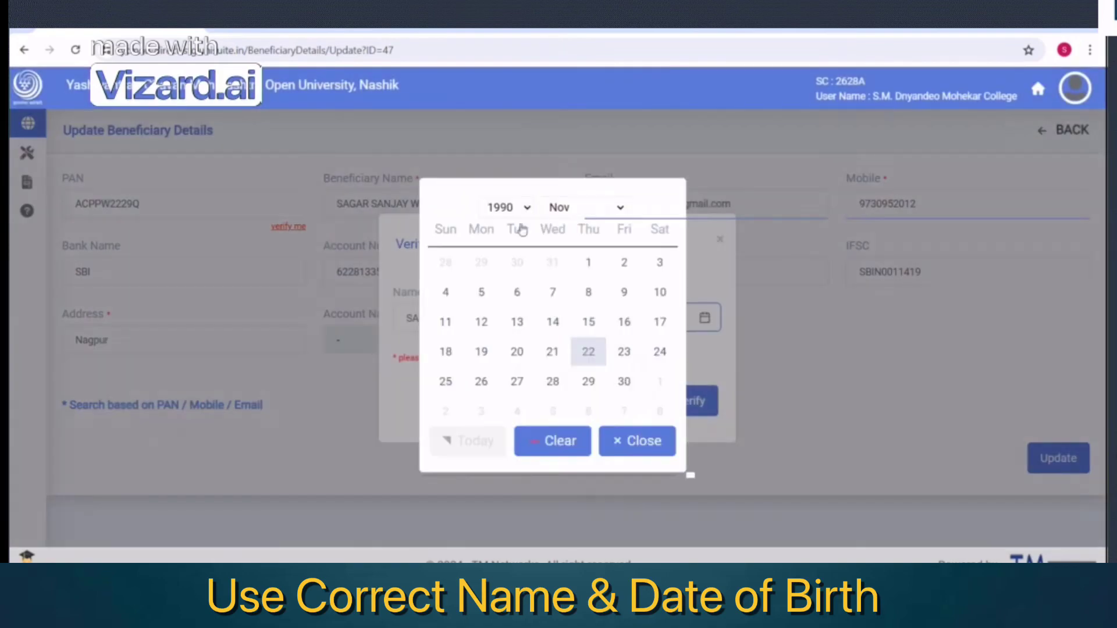
{"action": "left_click", "coordinate": [582, 207]}
{"action": "left_click", "coordinate": [581, 354]}
{"action": "left_click", "coordinate": [582, 207]}
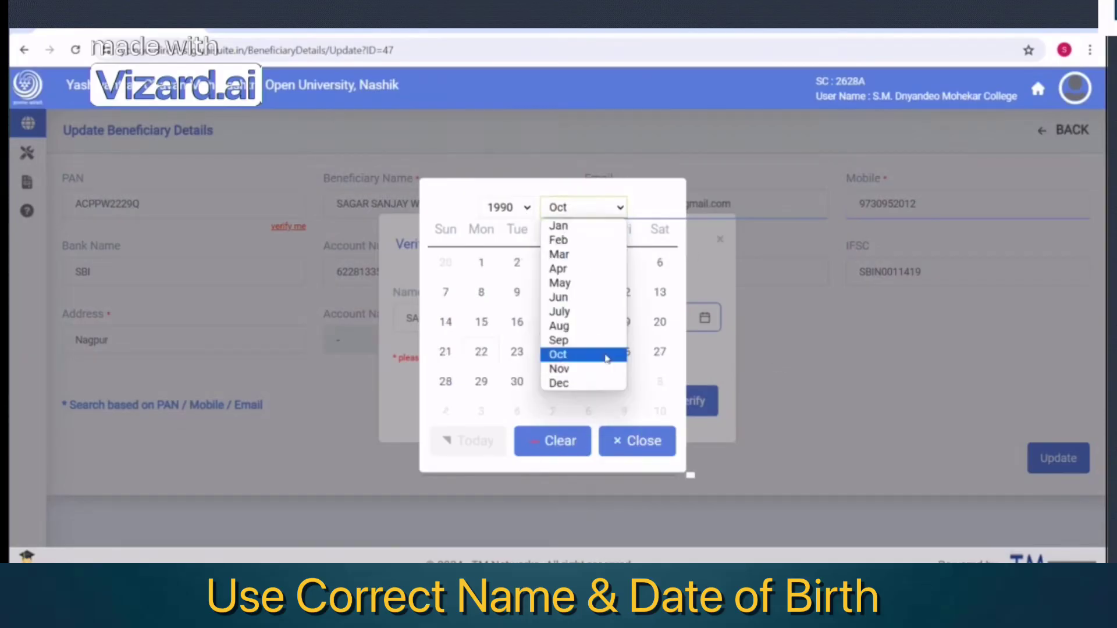
{"action": "left_click", "coordinate": [605, 341]}
{"action": "left_click", "coordinate": [660, 351]}
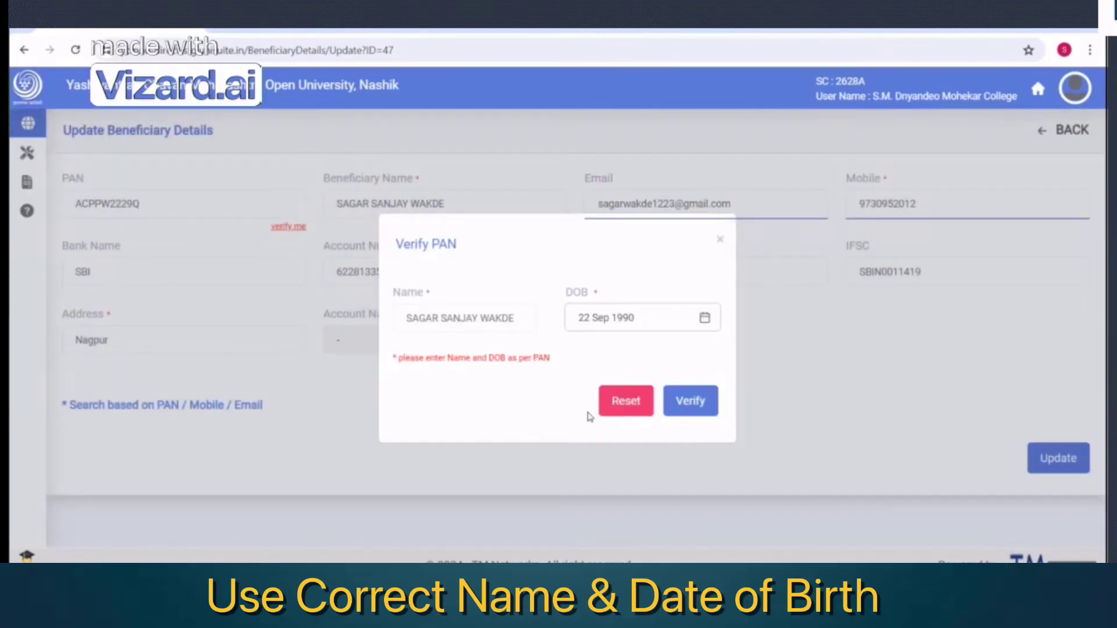
{"action": "left_click", "coordinate": [688, 401]}
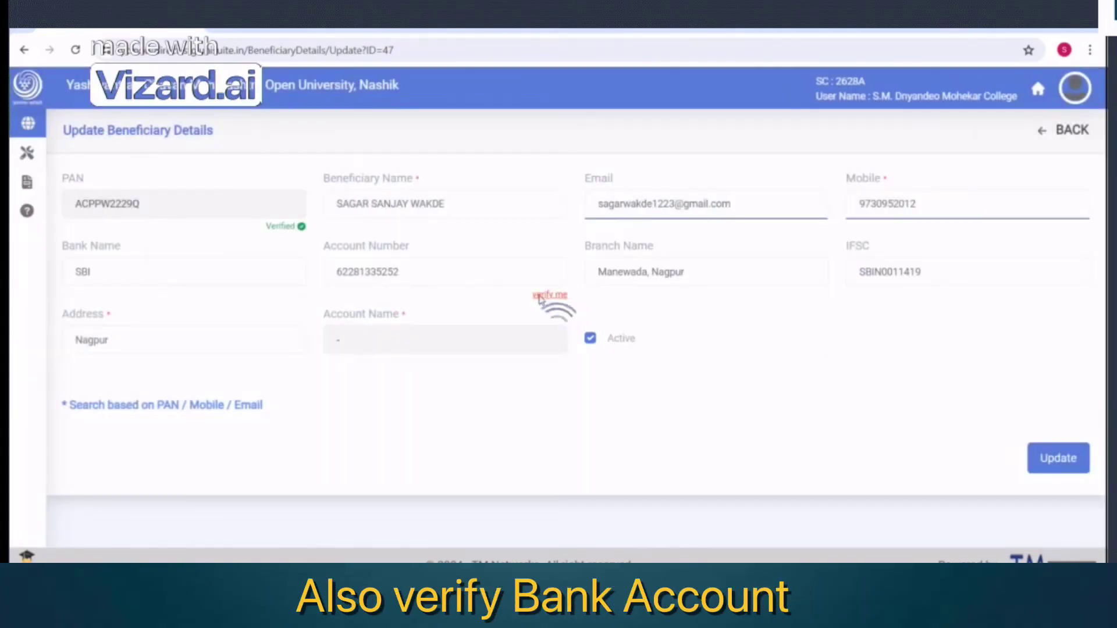
{"action": "left_click", "coordinate": [546, 297]}
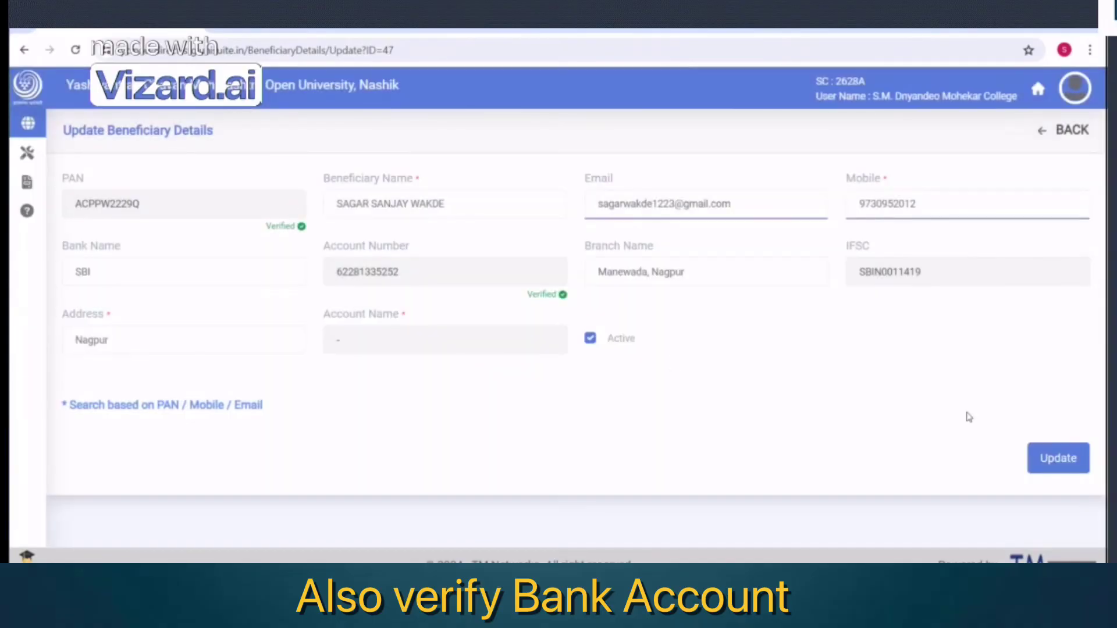
{"action": "left_click", "coordinate": [1067, 460]}
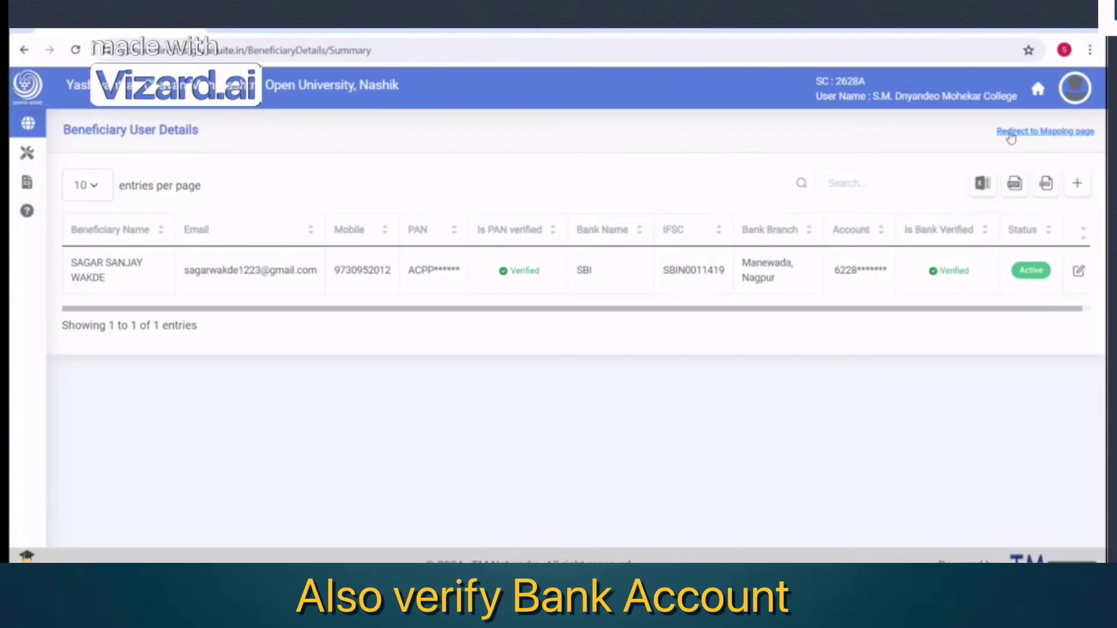
On the mapping page, search for the new beneficiary by name and select them
{"action": "left_click", "coordinate": [1042, 132]}
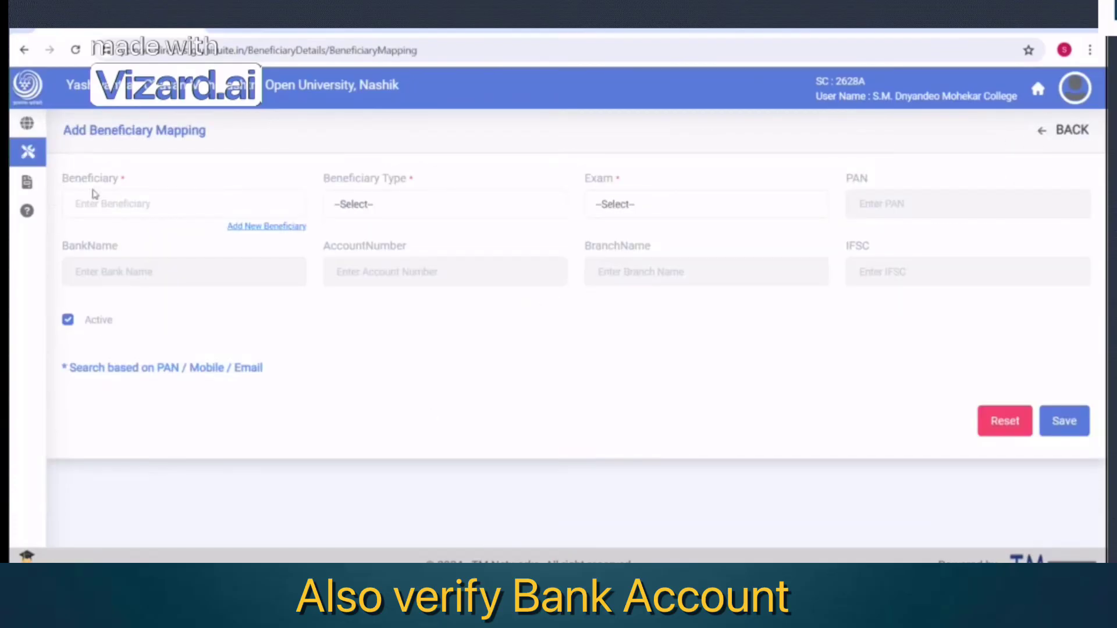
{"action": "left_click", "coordinate": [131, 193]}
{"action": "type", "text": "sagar"}
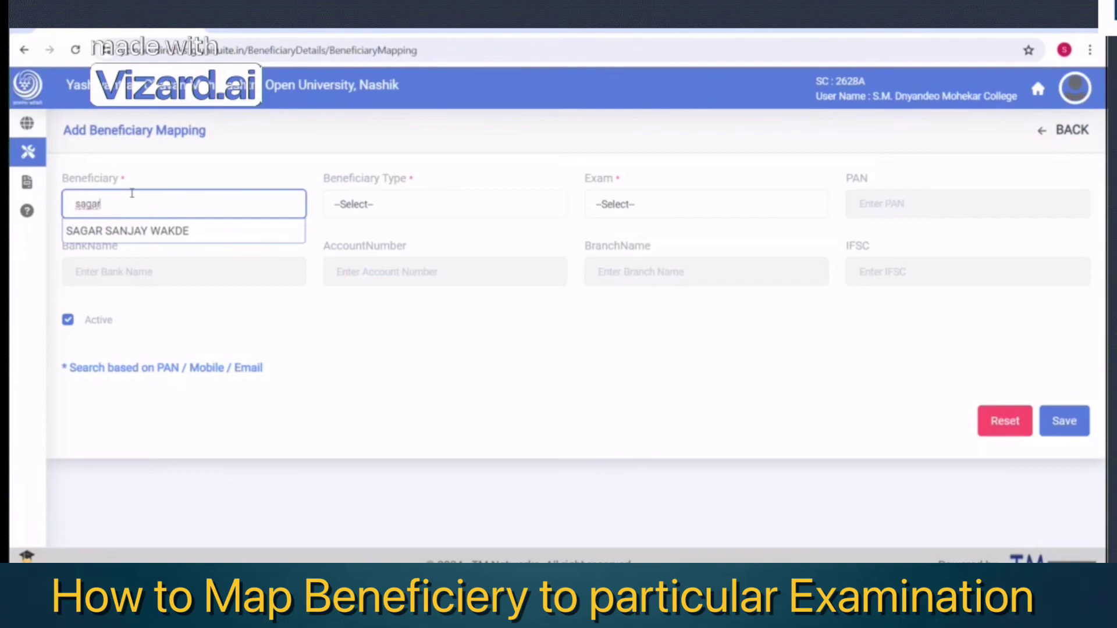
{"action": "key", "text": "BackSpace"}
{"action": "key", "text": "BackSpace"}
{"action": "key", "text": "BackSpace"}
{"action": "key", "text": "BackSpace"}
{"action": "key", "text": "BackSpace"}
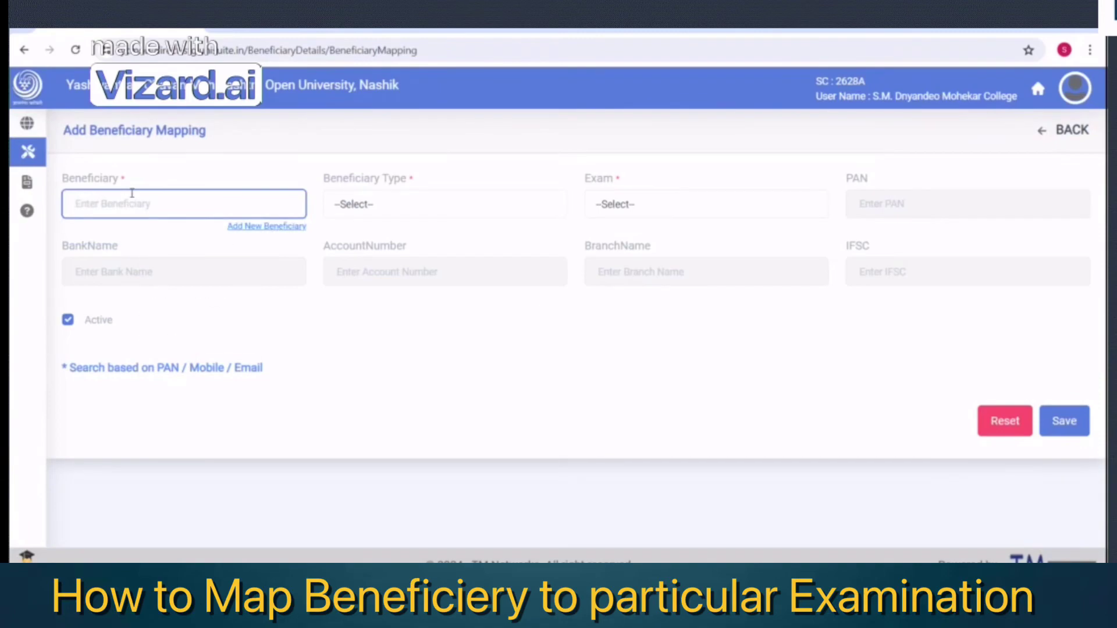
{"action": "type", "text": "sagar"}
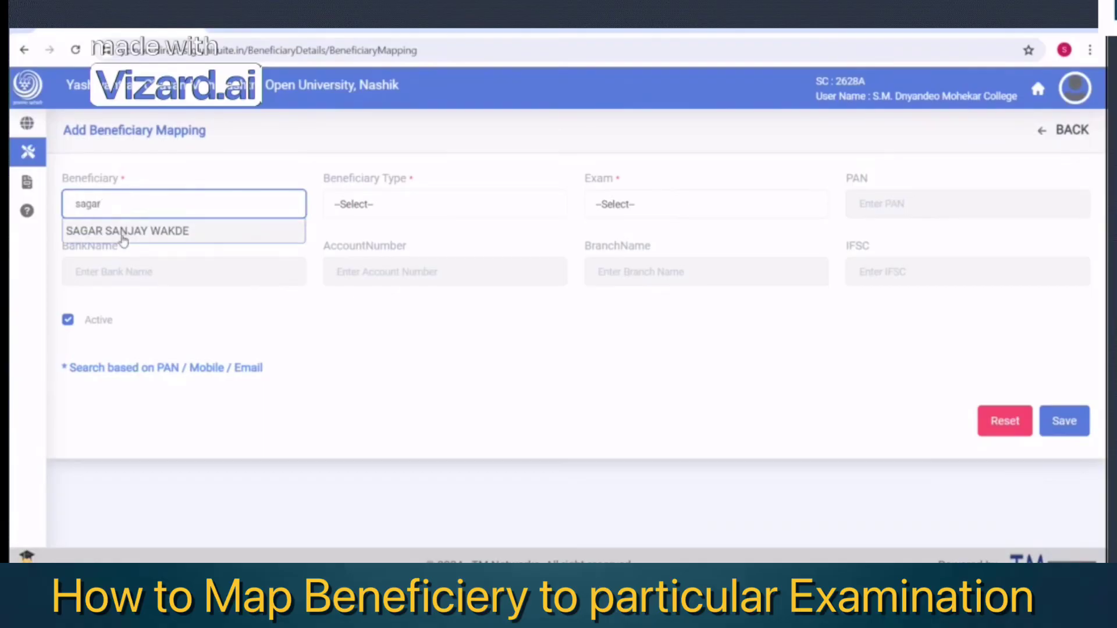
{"action": "left_click", "coordinate": [122, 233]}
Set the beneficiary type to External Senior Supervisor and the exam to Summer 2024, then save
{"action": "left_click", "coordinate": [357, 214]}
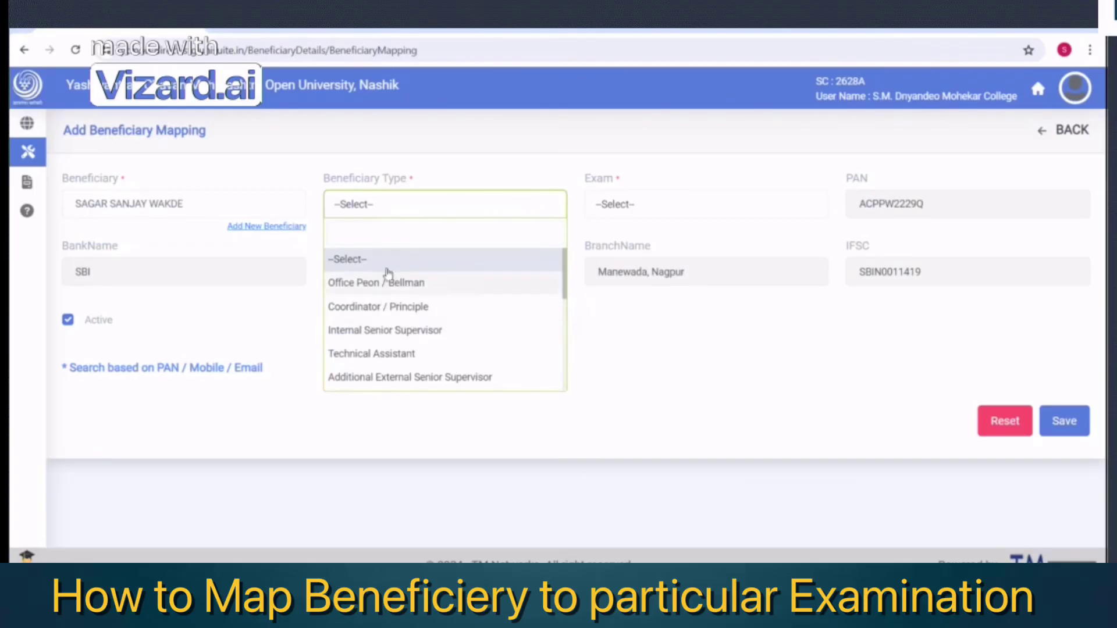
{"action": "left_click", "coordinate": [390, 331]}
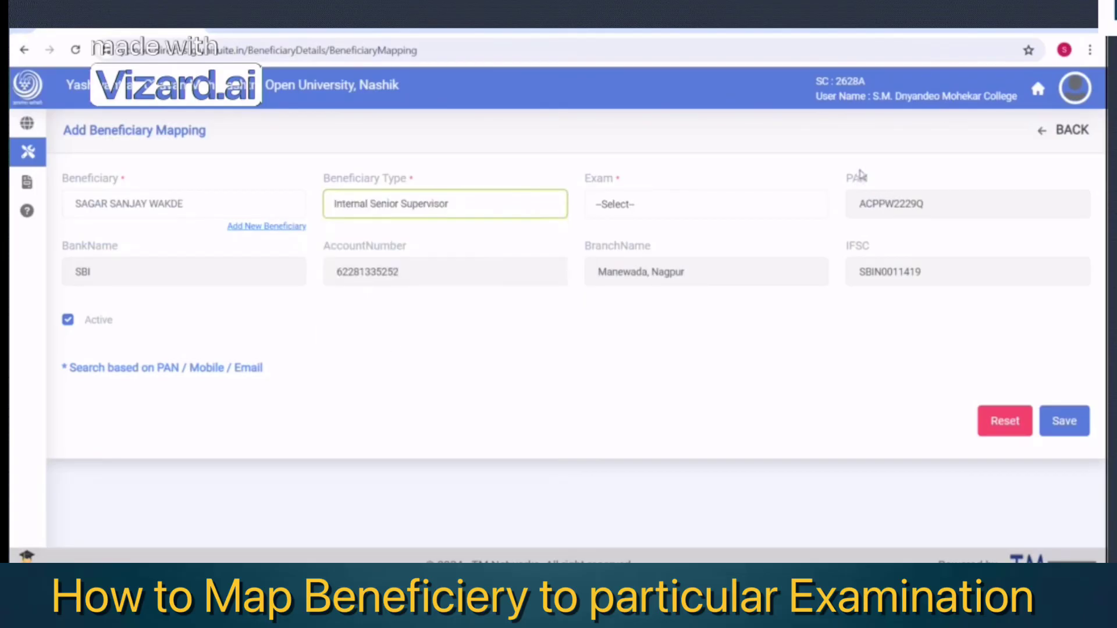
{"action": "left_click", "coordinate": [444, 207]}
{"action": "scroll", "coordinate": [409, 387], "scroll_direction": "down", "scroll_amount": 1}
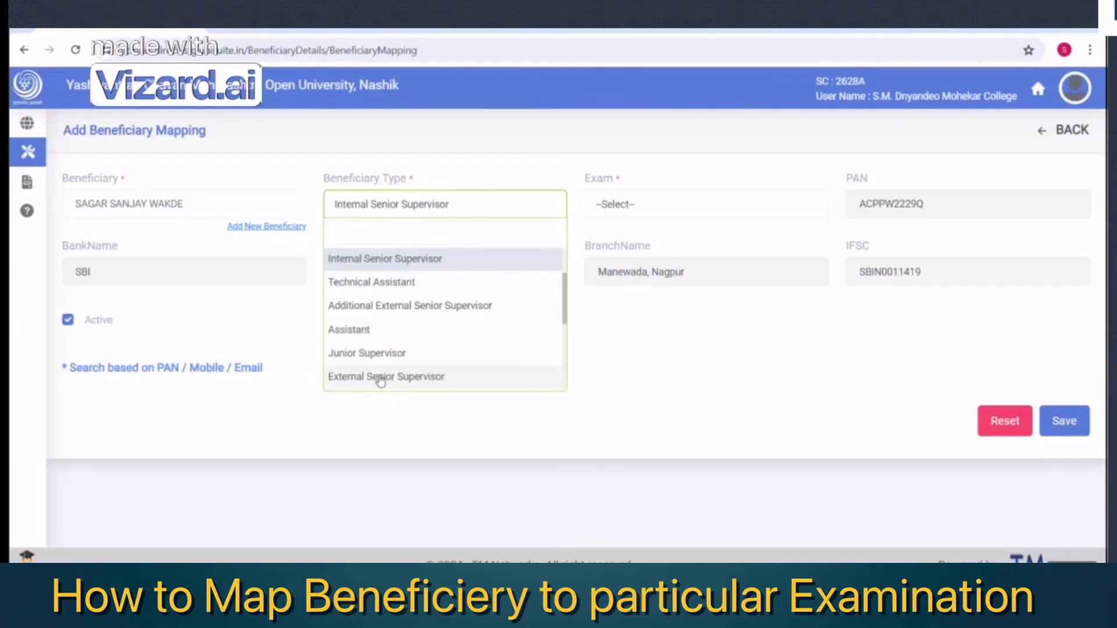
{"action": "left_click", "coordinate": [378, 378]}
{"action": "left_click", "coordinate": [615, 204]}
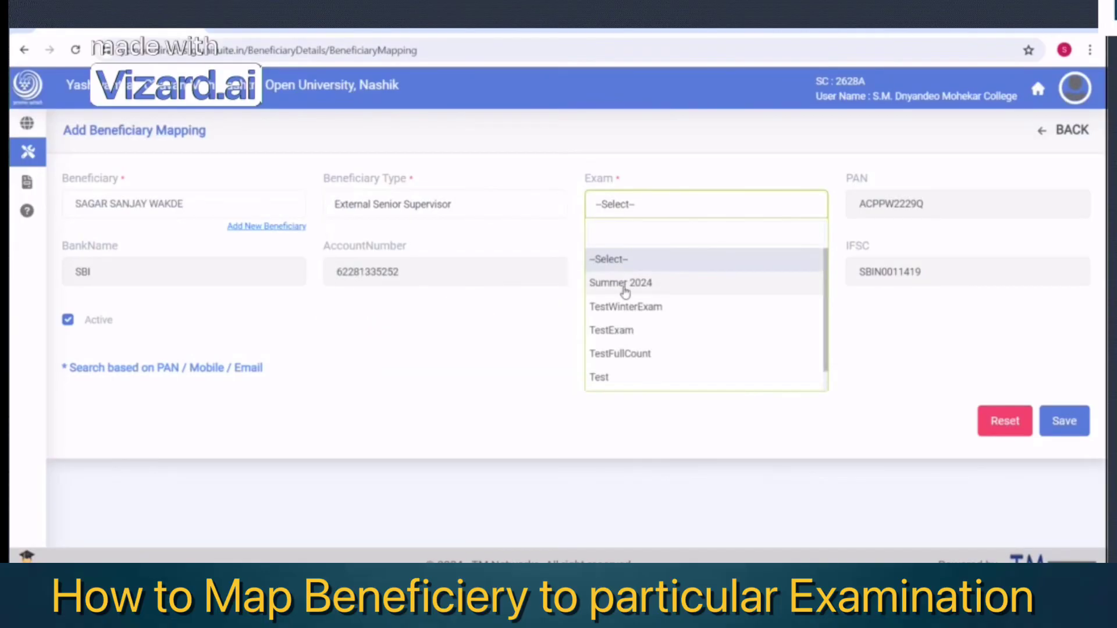
{"action": "left_click", "coordinate": [624, 285]}
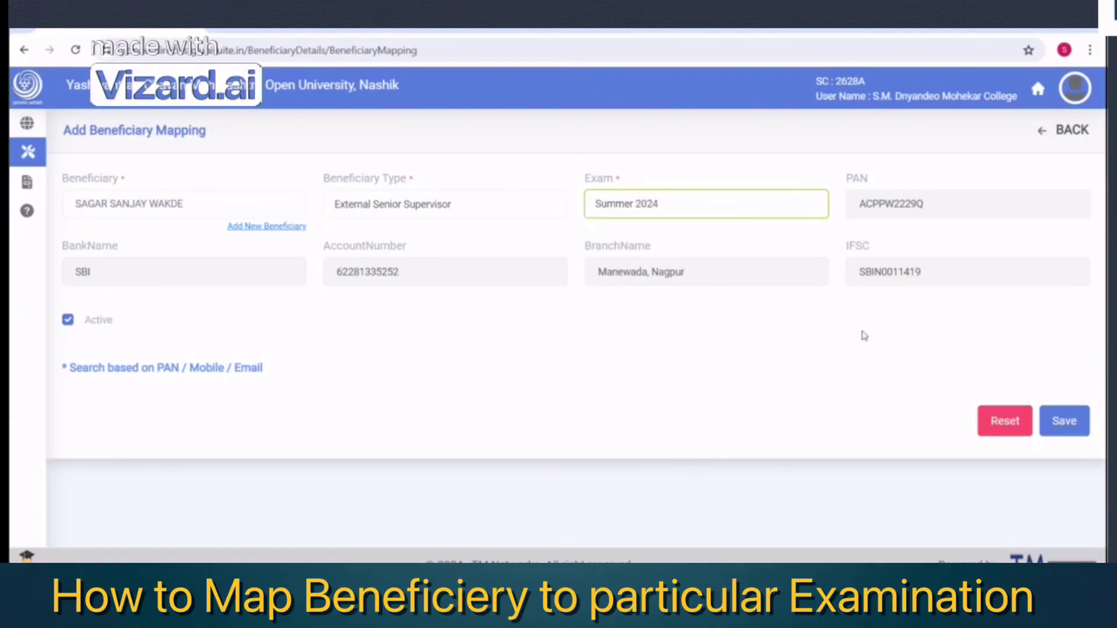
{"action": "left_click", "coordinate": [1074, 430]}
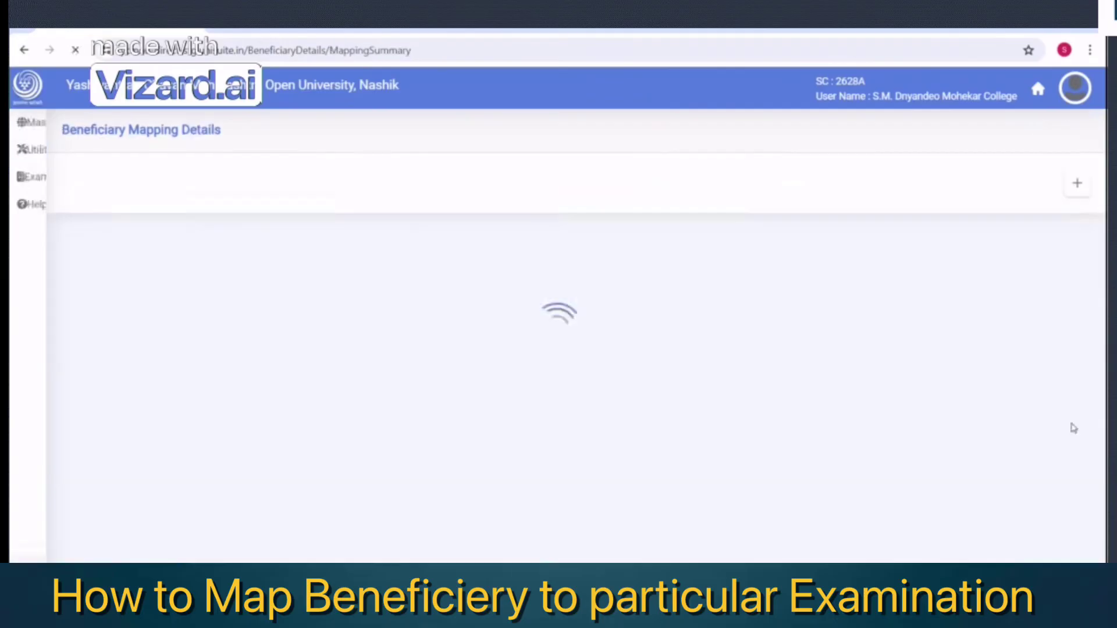
Start a new exam conduct bill for Summer 2024 described as 'test bill for summer 2024'
{"action": "mouse_move", "coordinate": [26, 173]}
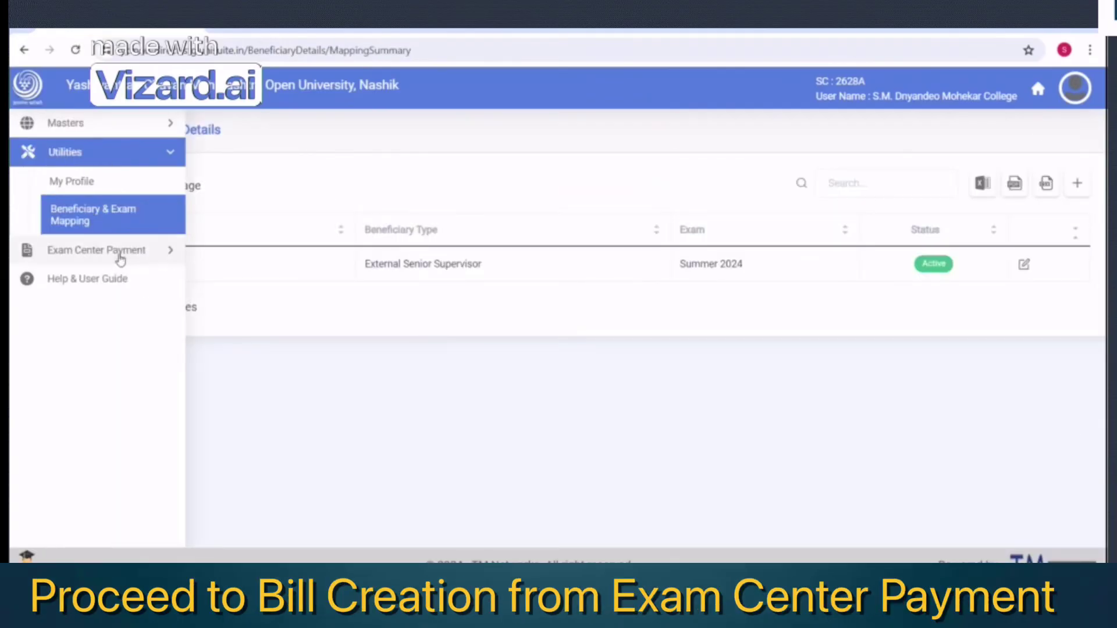
{"action": "left_click", "coordinate": [119, 251]}
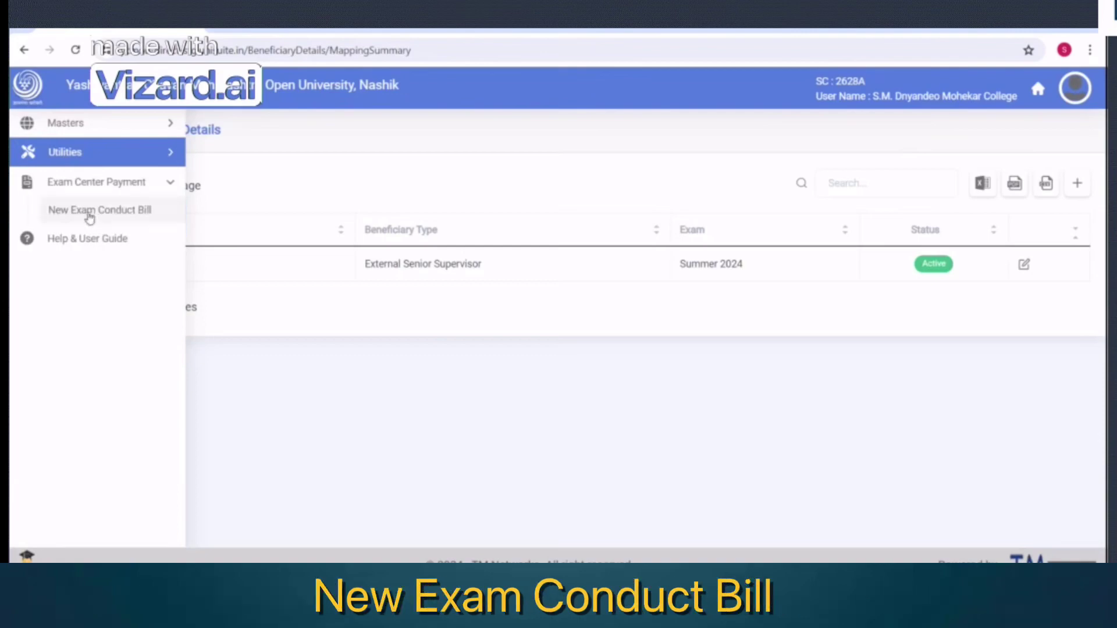
{"action": "left_click", "coordinate": [88, 216]}
{"action": "left_click", "coordinate": [115, 236]}
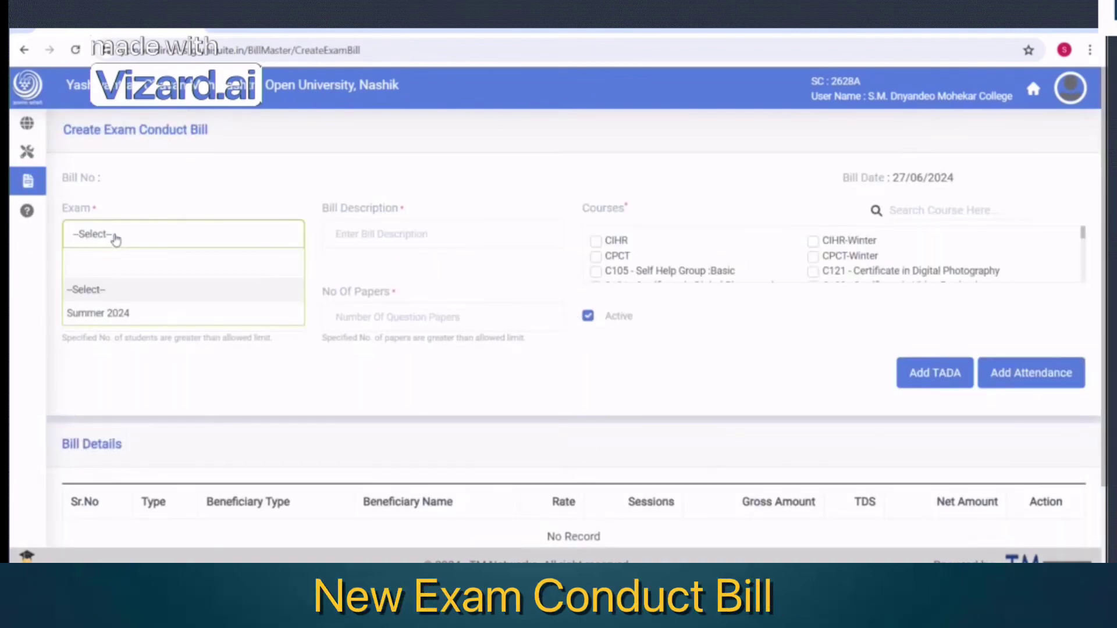
{"action": "left_click", "coordinate": [99, 313]}
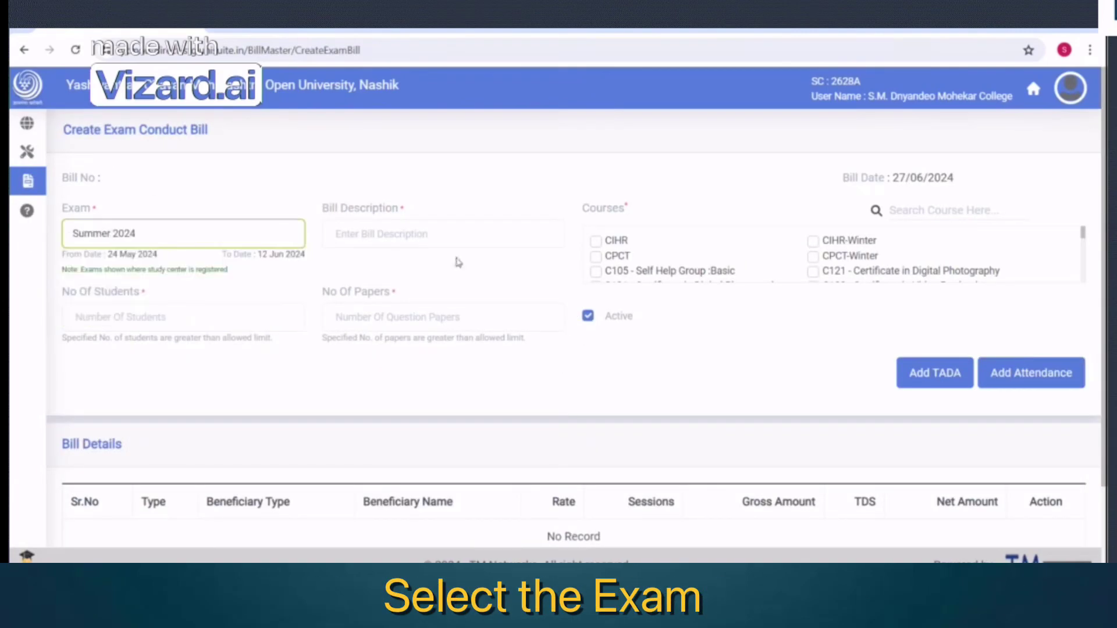
{"action": "left_click", "coordinate": [375, 232]}
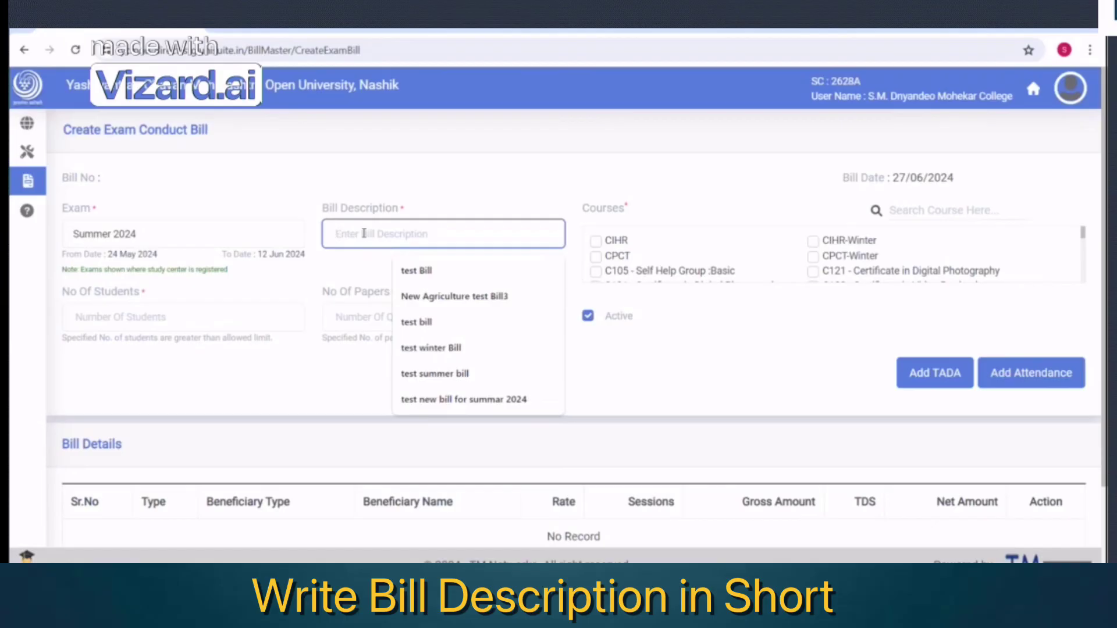
{"action": "type", "text": "test b"}
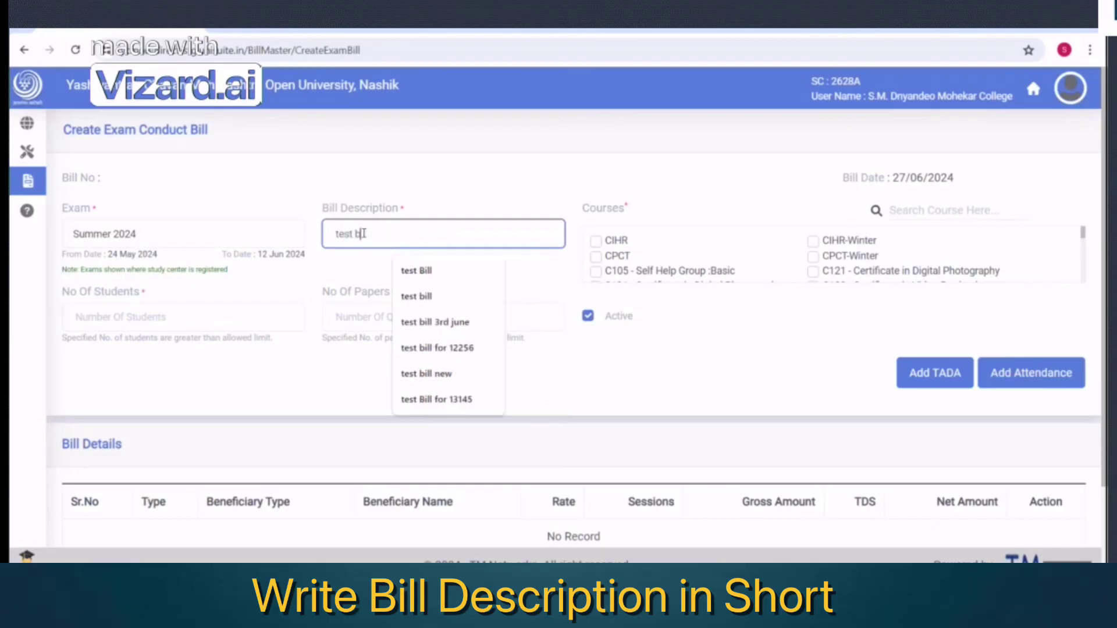
{"action": "type", "text": "ill for summer"}
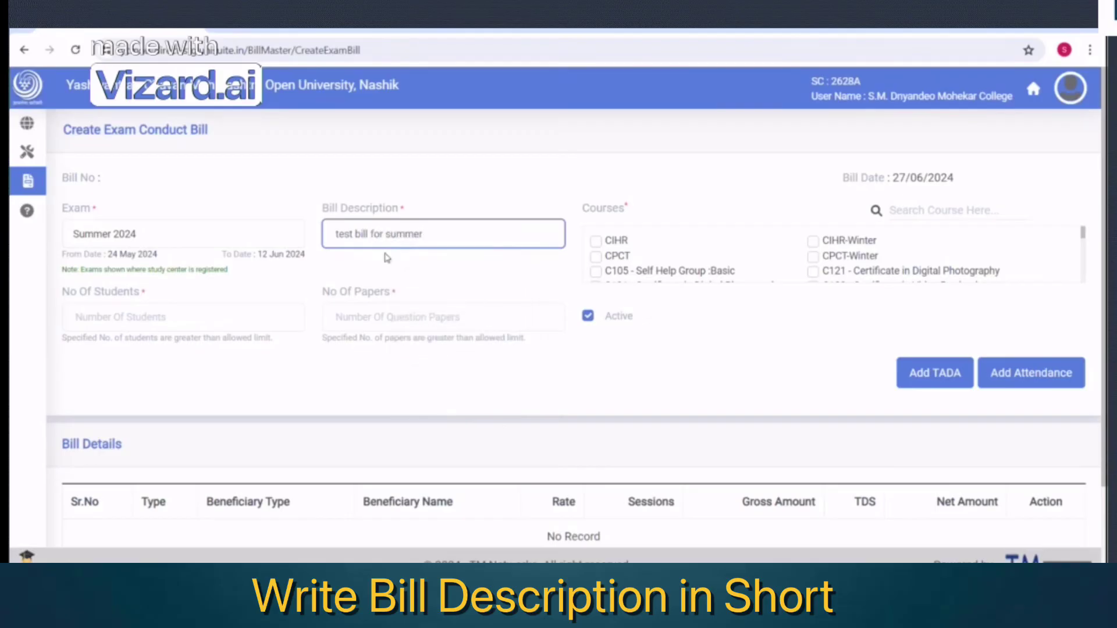
{"action": "type", "text": " 2024"}
Tick the CIHR and CPCT-Winter courses, enter 1658 students, and copy 10512 from the notes
{"action": "left_click", "coordinate": [597, 241]}
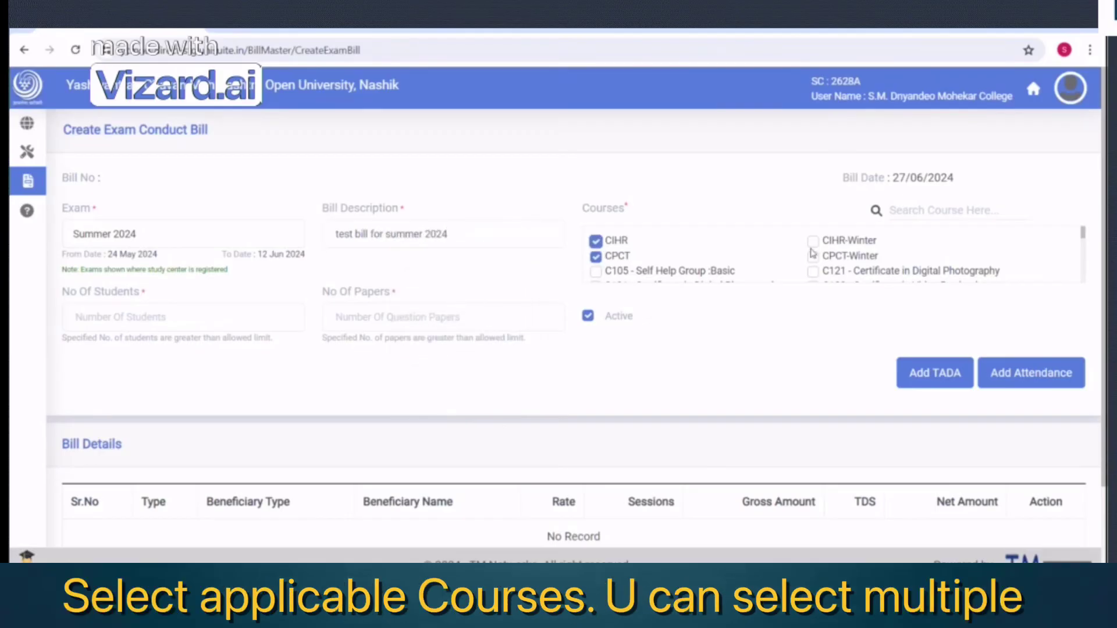
{"action": "left_click", "coordinate": [813, 256]}
{"action": "left_click", "coordinate": [143, 317]}
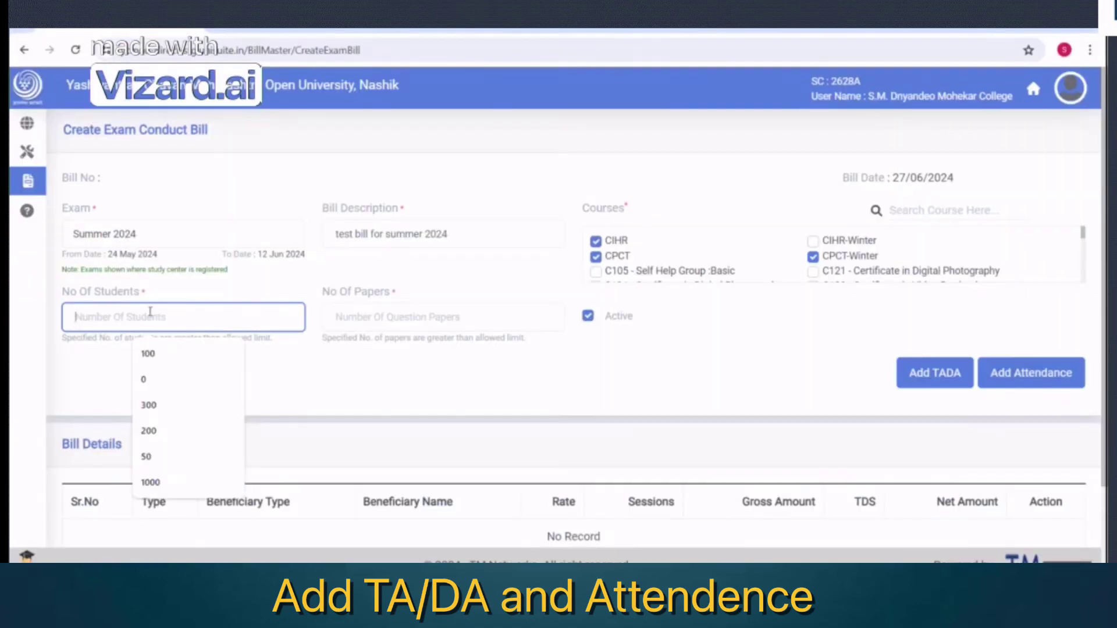
{"action": "type", "text": "1658"}
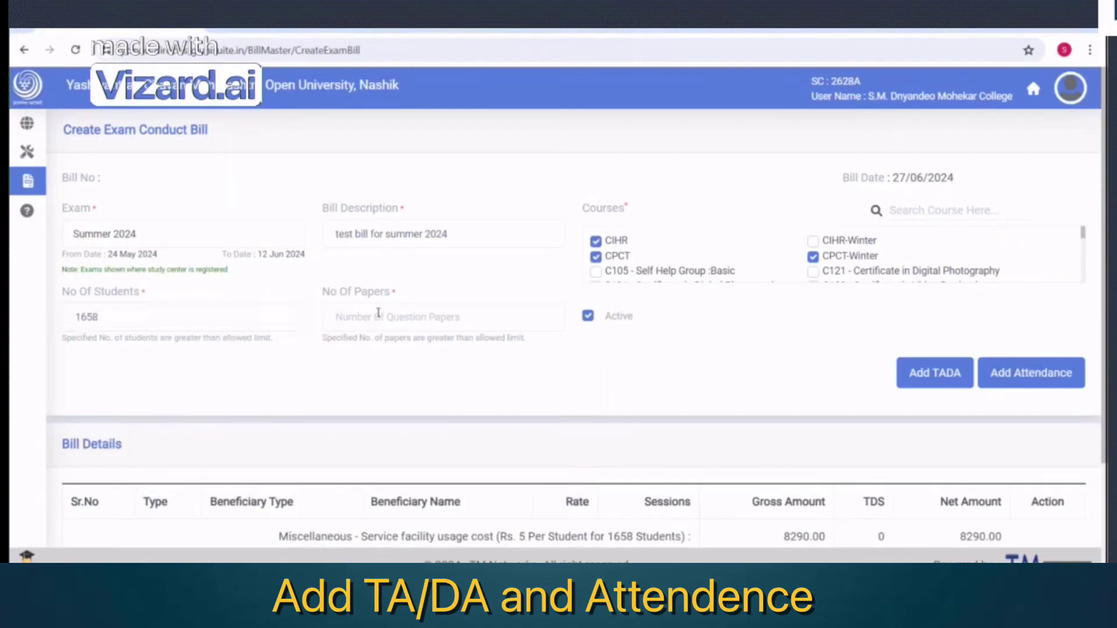
{"action": "key", "text": "alt+Tab"}
{"action": "double_click", "coordinate": [29, 269]}
{"action": "key", "text": "ctrl+c"}
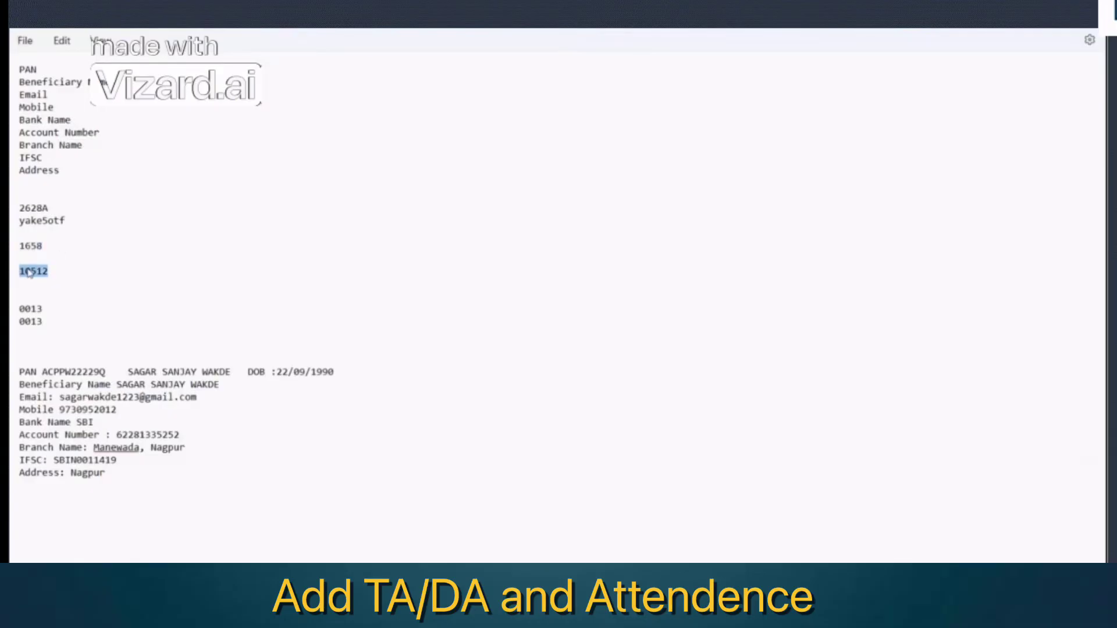
{"action": "key", "text": "alt+Tab"}
{"action": "left_click", "coordinate": [395, 317]}
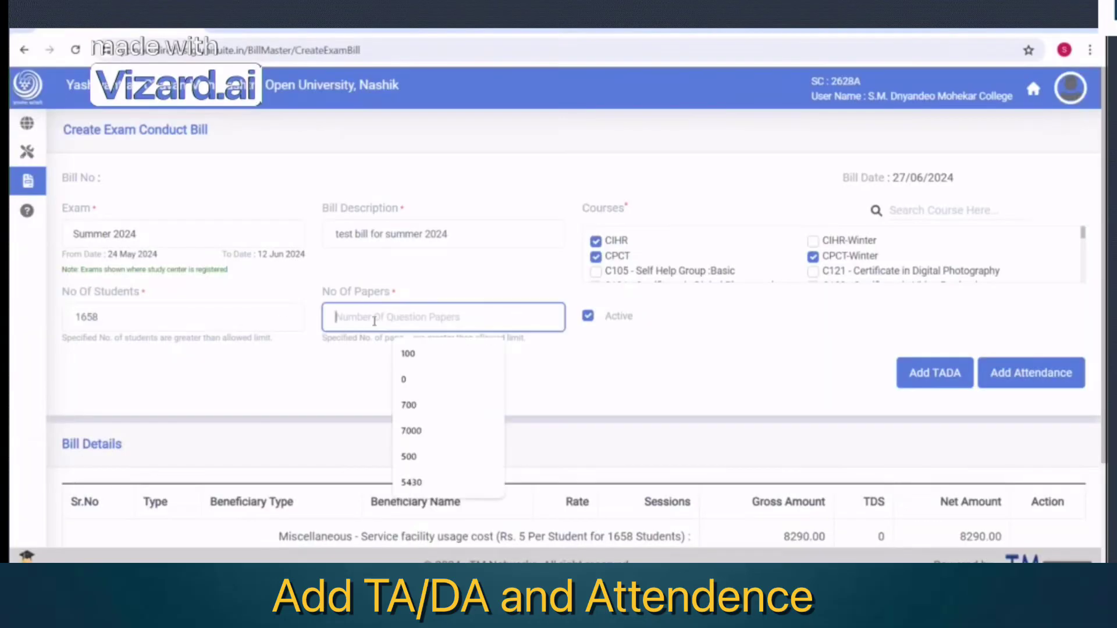
Paste 10512 papers, then add a TADA entry for an Additional External Senior Supervisor beneficiary
{"action": "key", "text": "ctrl+v"}
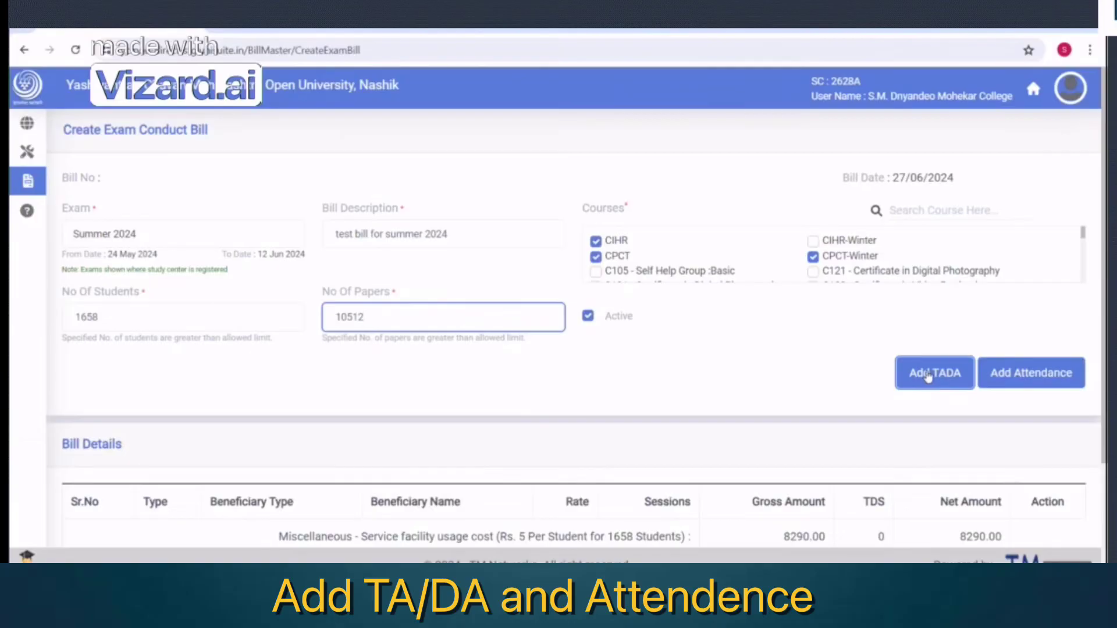
{"action": "left_click", "coordinate": [929, 376]}
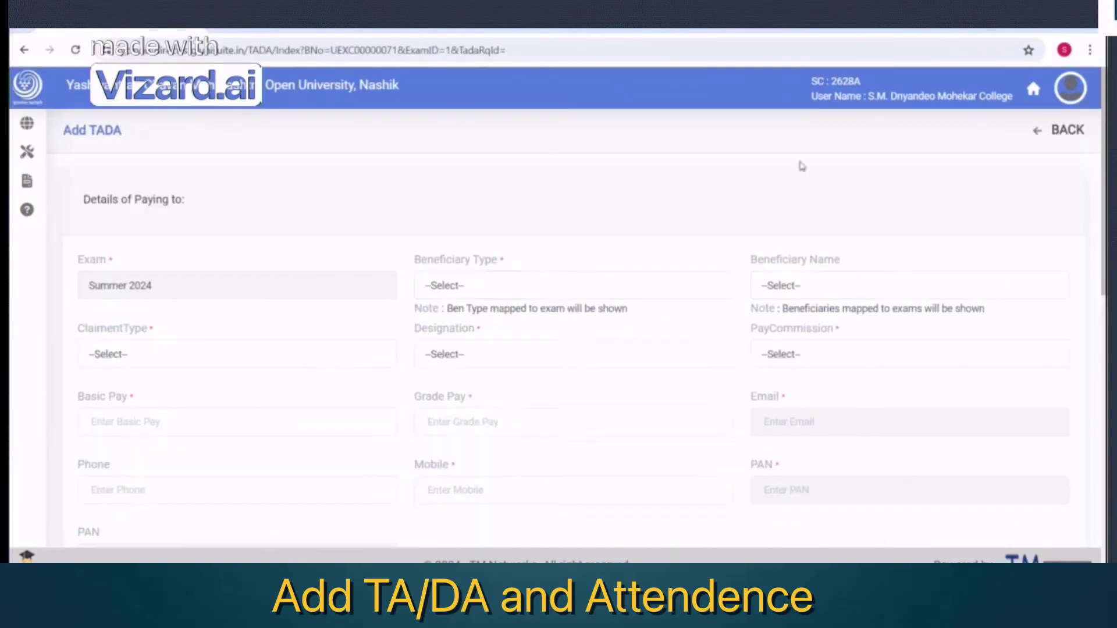
{"action": "left_click", "coordinate": [477, 286]}
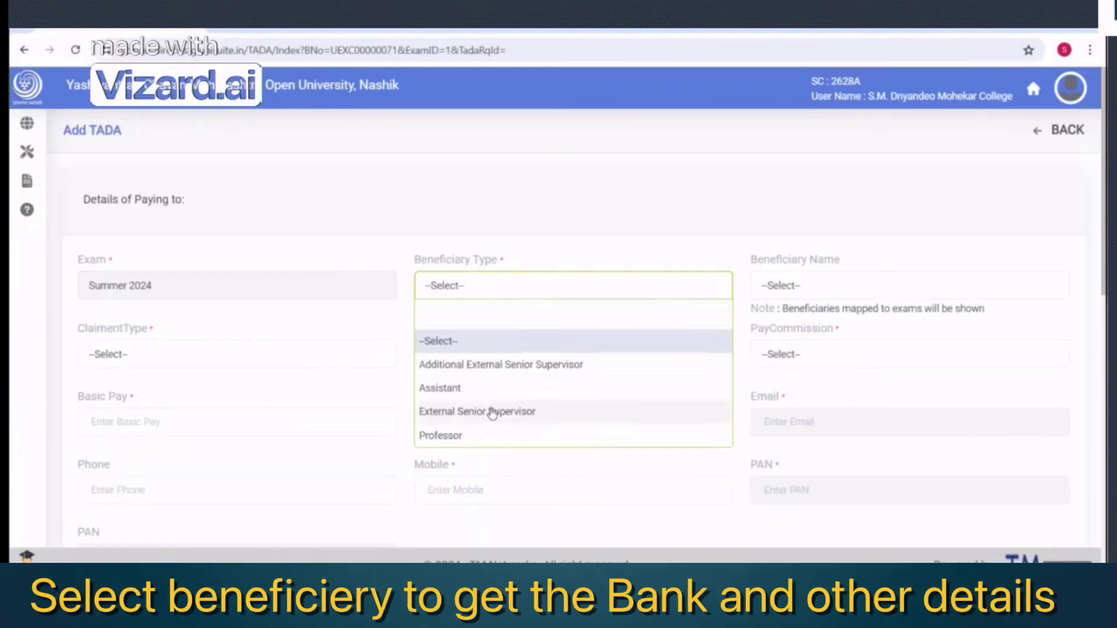
{"action": "left_click", "coordinate": [492, 367]}
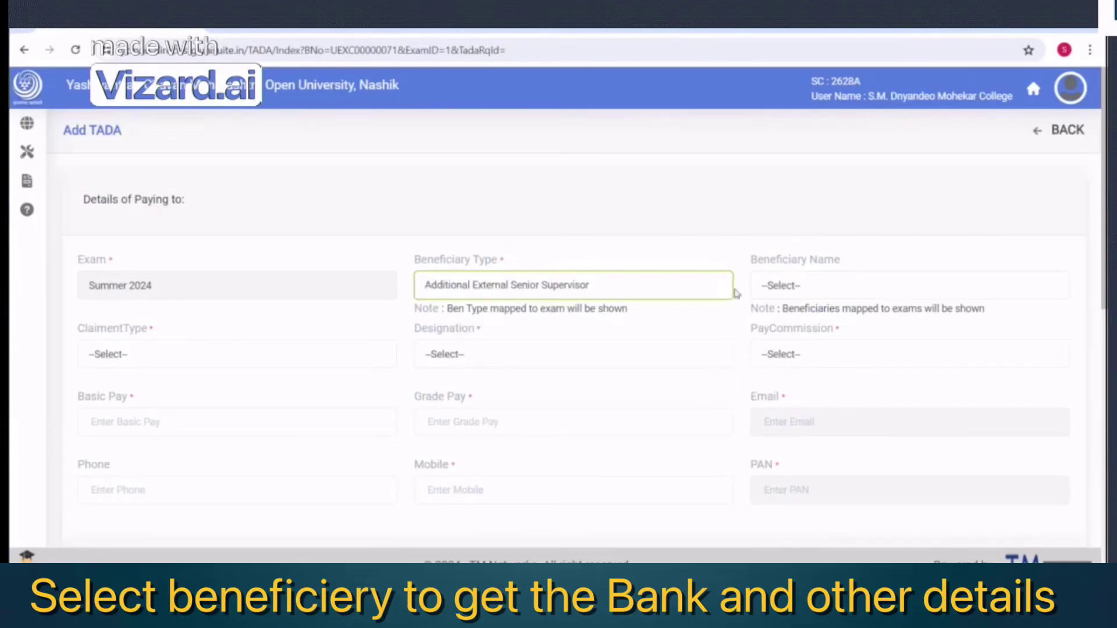
{"action": "left_click", "coordinate": [774, 289]}
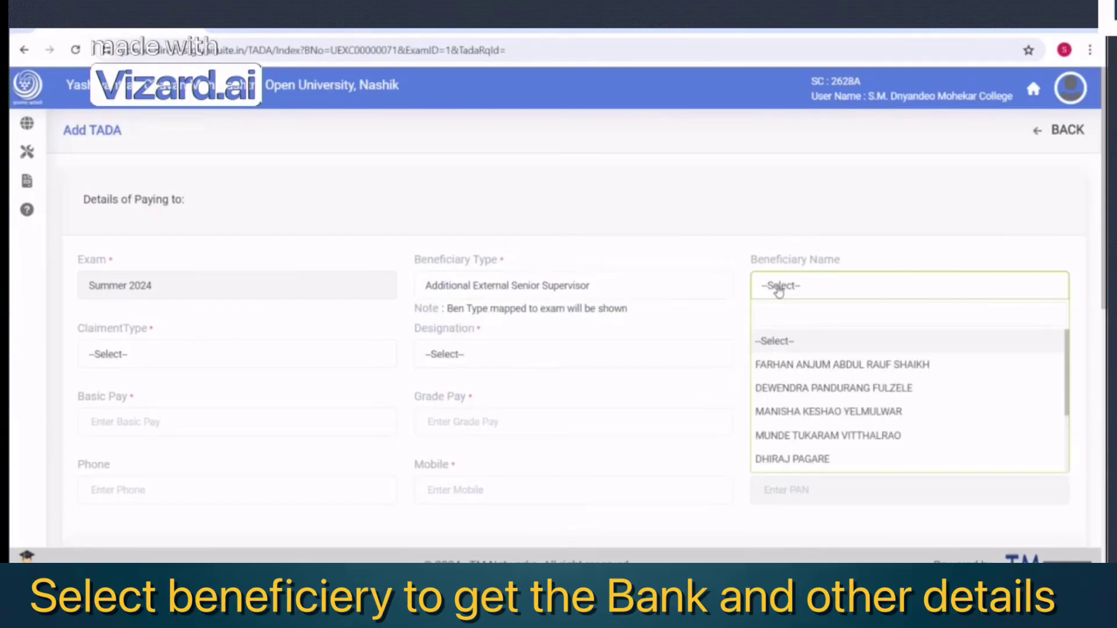
{"action": "scroll", "coordinate": [815, 424], "scroll_direction": "down", "scroll_amount": 3}
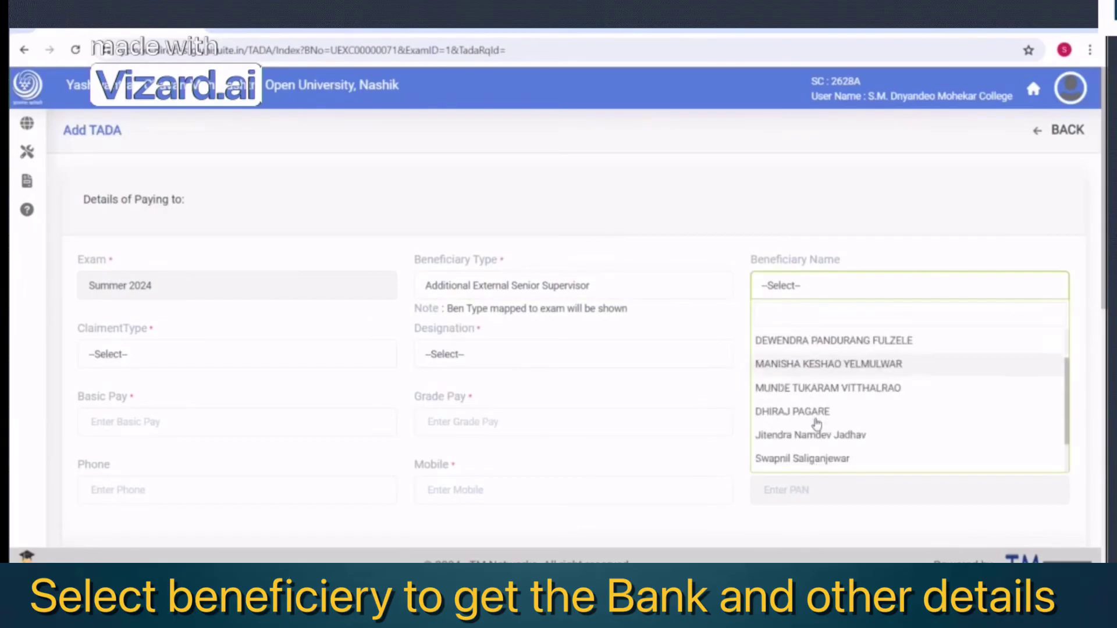
{"action": "left_click", "coordinate": [818, 462]}
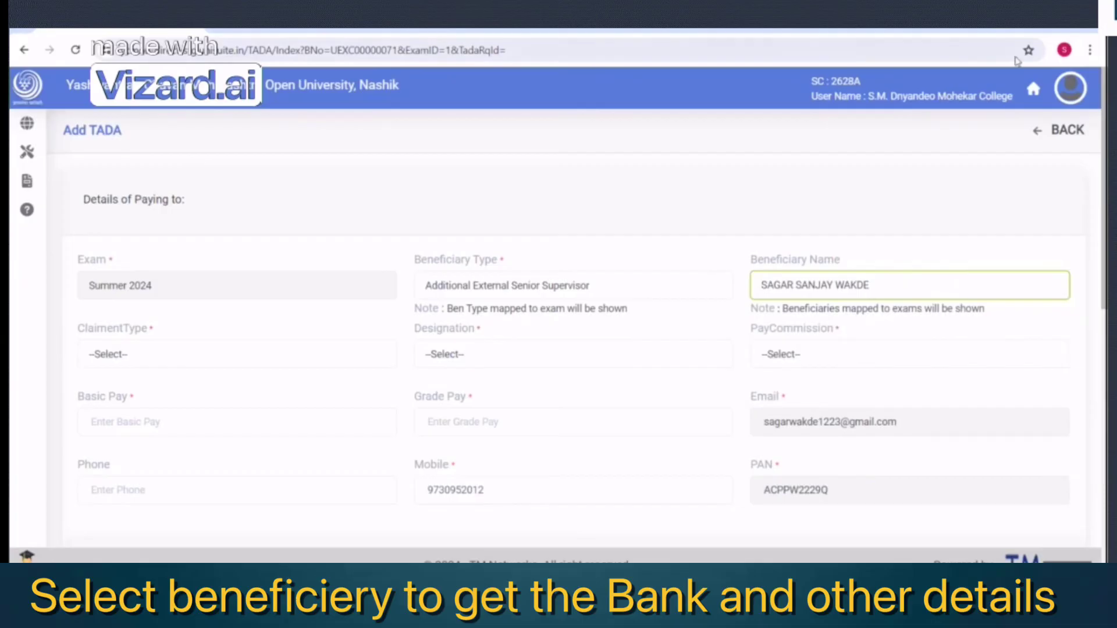
{"action": "scroll", "coordinate": [798, 319], "scroll_direction": "down", "scroll_amount": 6}
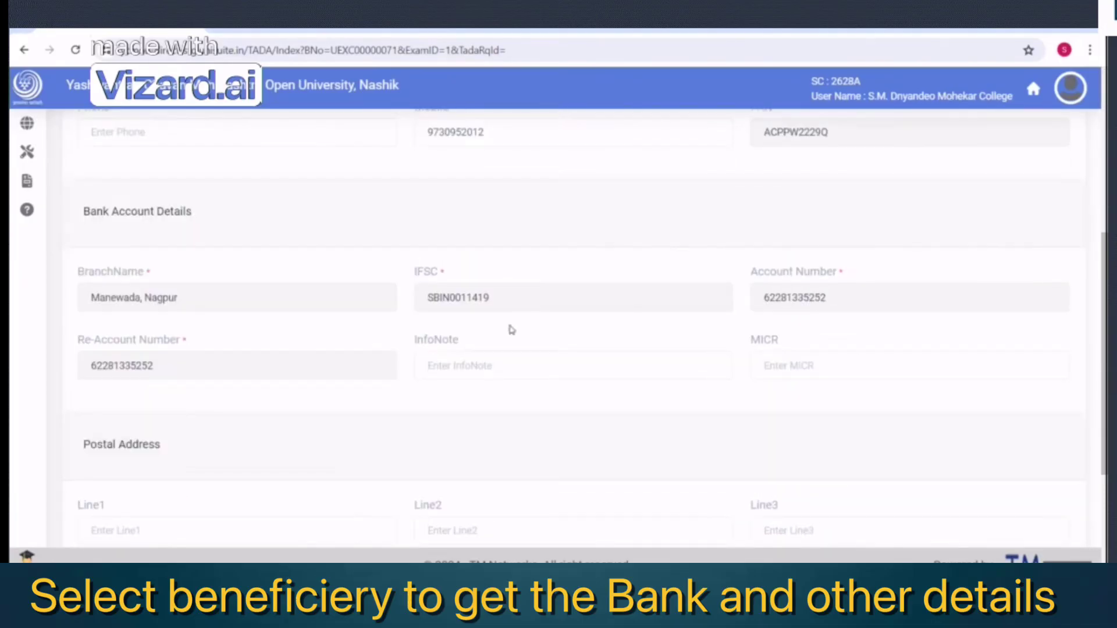
{"action": "scroll", "coordinate": [518, 298], "scroll_direction": "up", "scroll_amount": 5}
{"action": "scroll", "coordinate": [855, 307], "scroll_direction": "down", "scroll_amount": 1}
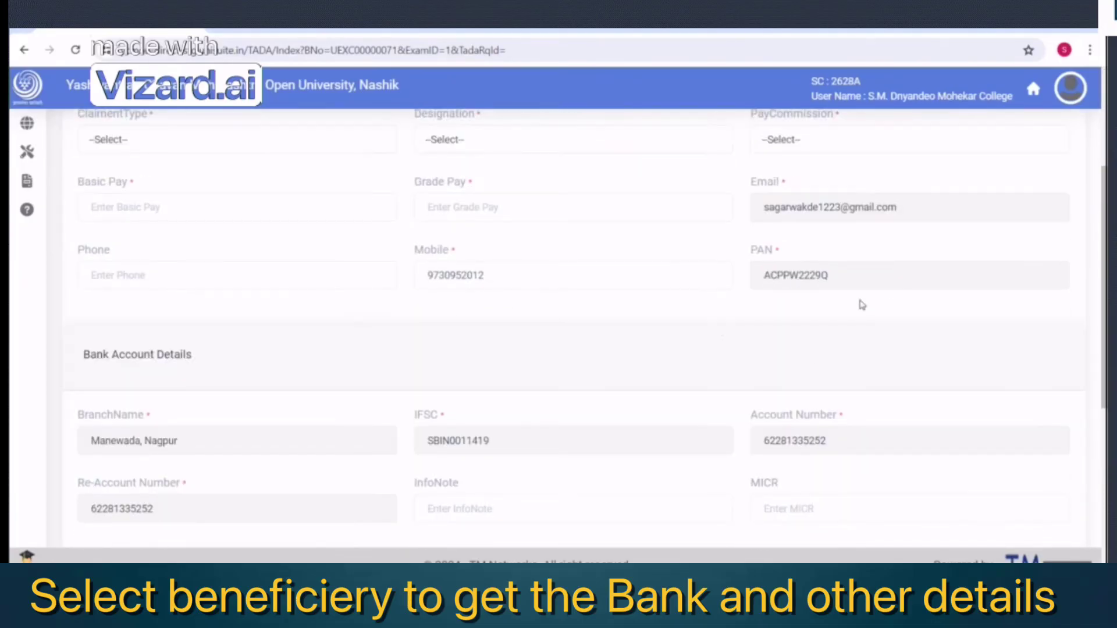
{"action": "scroll", "coordinate": [733, 309], "scroll_direction": "up", "scroll_amount": 3}
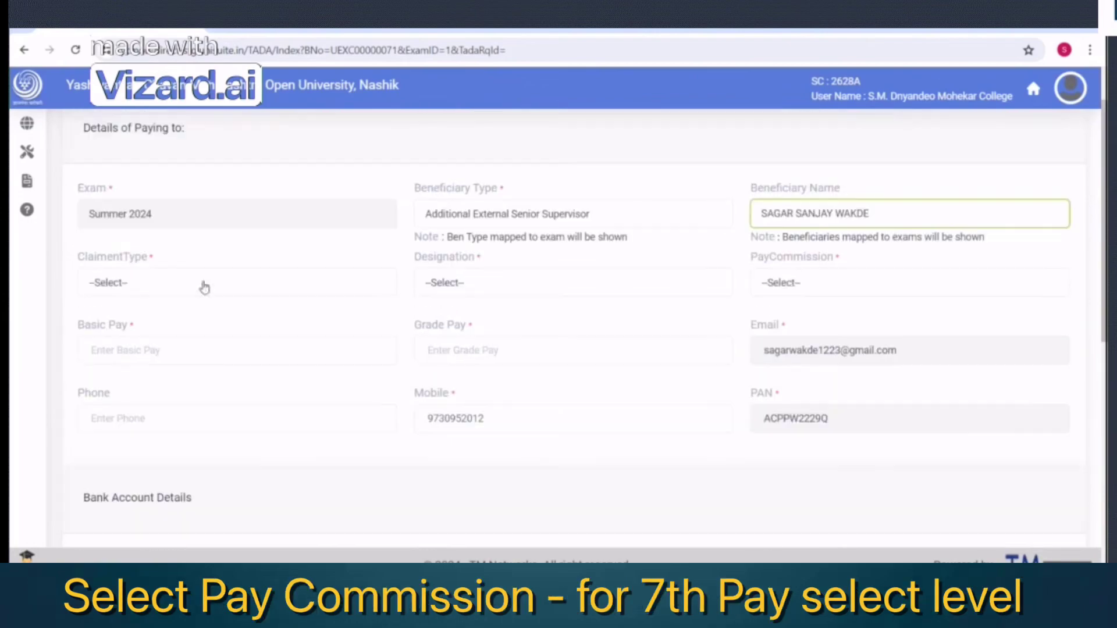
Set claimant Default, Assistant Professor, 7th Pay Commission, basic pay 200 and pay level 12
{"action": "left_click", "coordinate": [116, 279]}
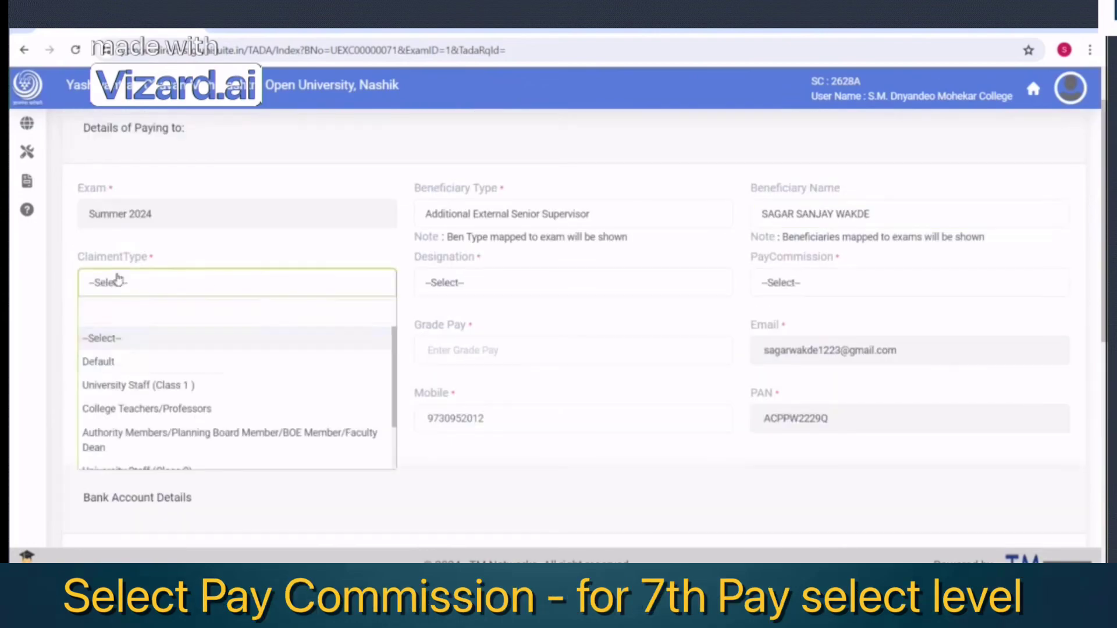
{"action": "left_click", "coordinate": [117, 372]}
{"action": "left_click", "coordinate": [462, 283]}
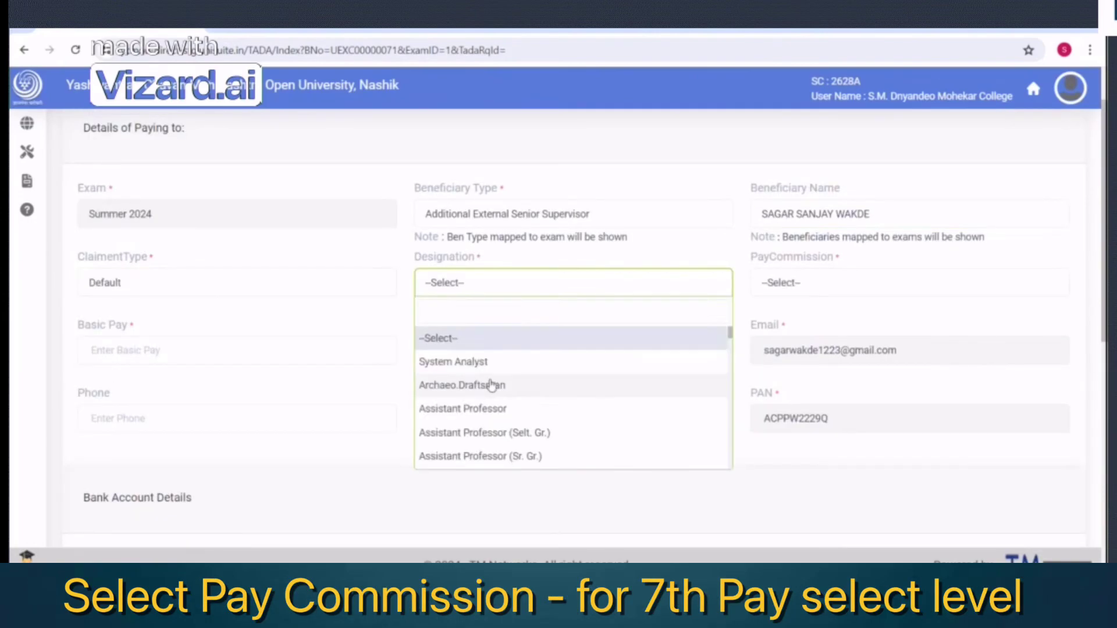
{"action": "left_click", "coordinate": [474, 408]}
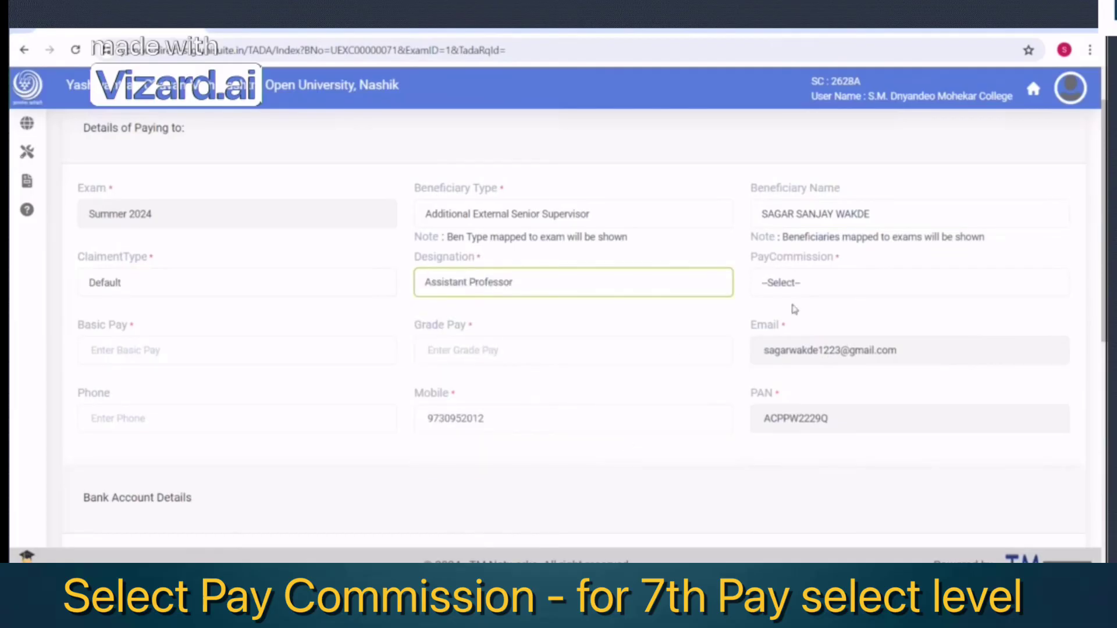
{"action": "left_click", "coordinate": [792, 285]}
{"action": "left_click", "coordinate": [787, 408]}
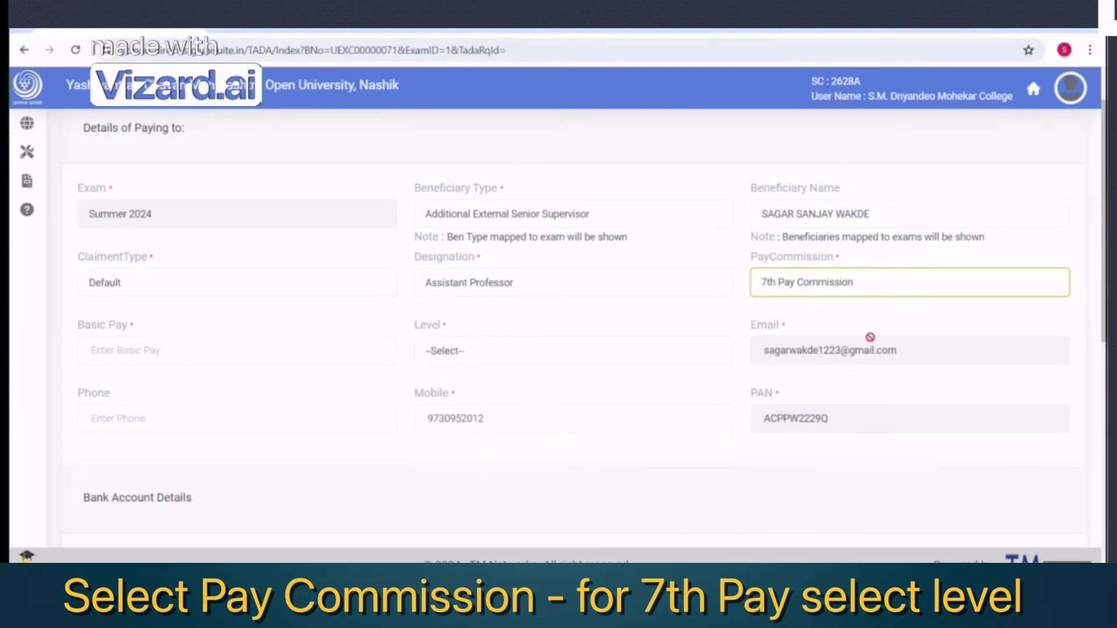
{"action": "left_click", "coordinate": [95, 350]}
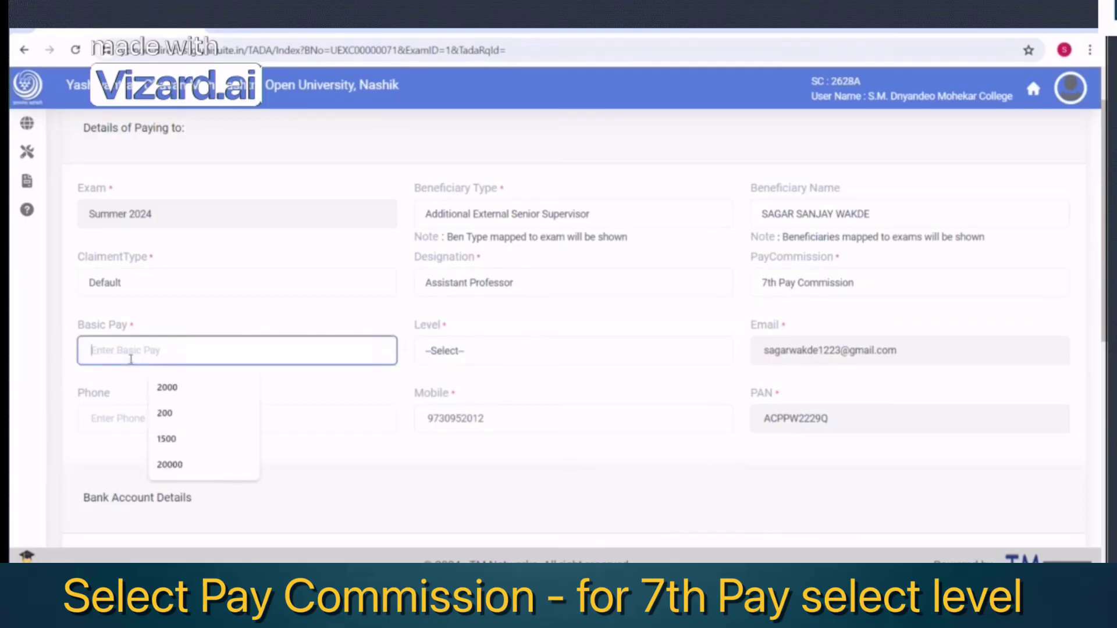
{"action": "left_click", "coordinate": [174, 412]}
{"action": "left_click", "coordinate": [471, 352]}
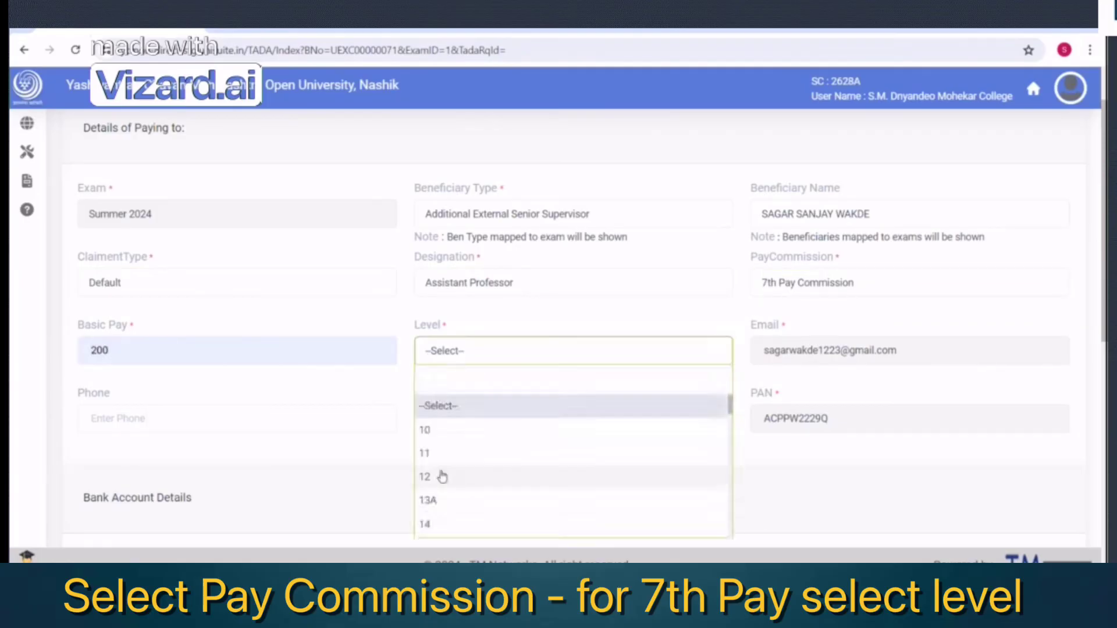
{"action": "left_click", "coordinate": [441, 474]}
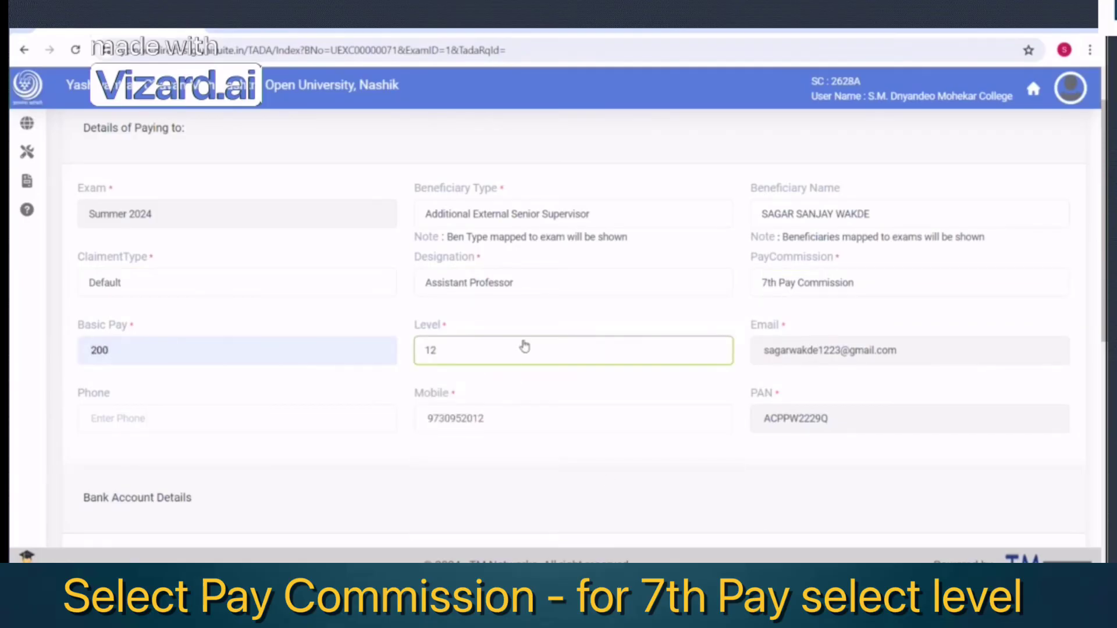
Fill journey purpose 'test Purpose' and letter number 'test', then save the TADA entry
{"action": "scroll", "coordinate": [521, 344], "scroll_direction": "down", "scroll_amount": 8}
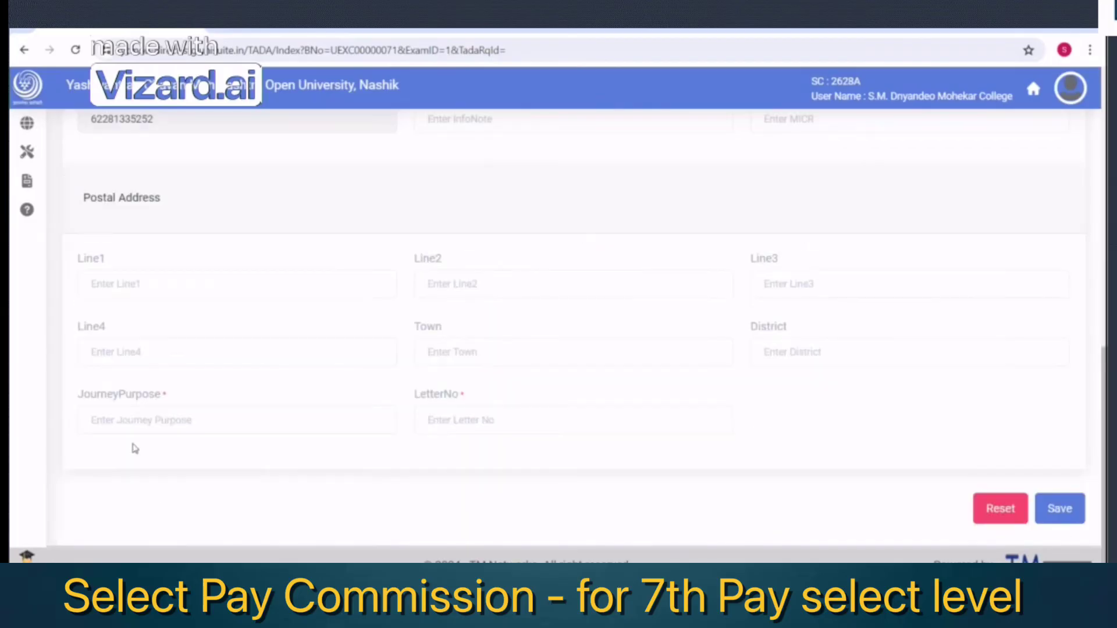
{"action": "left_click", "coordinate": [133, 416]}
{"action": "left_click", "coordinate": [182, 457]}
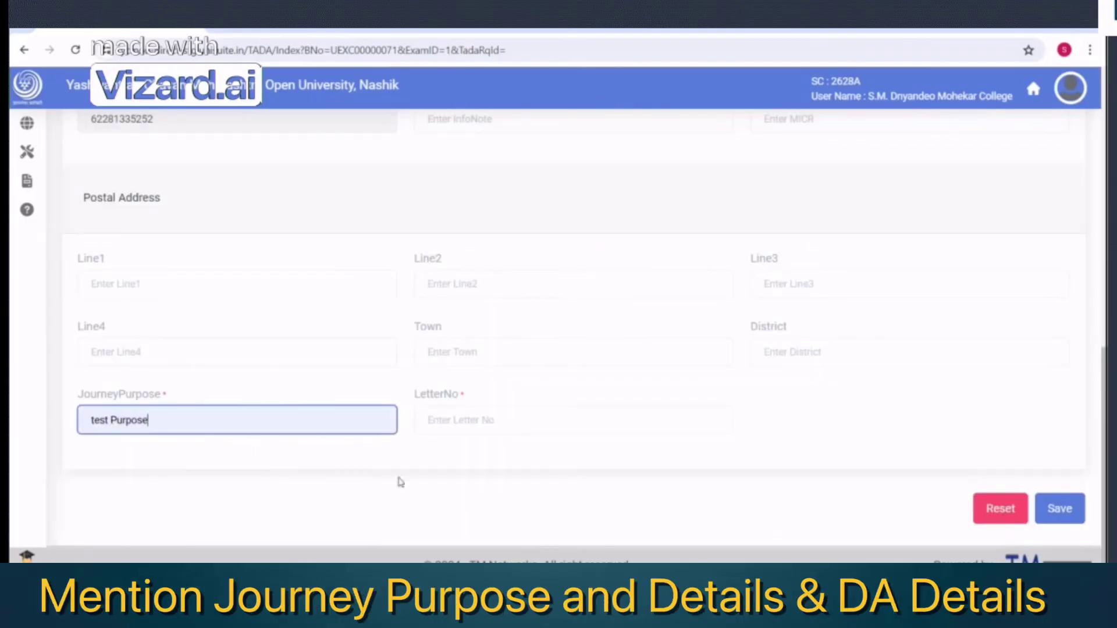
{"action": "left_click", "coordinate": [459, 421]}
{"action": "left_click", "coordinate": [499, 459]}
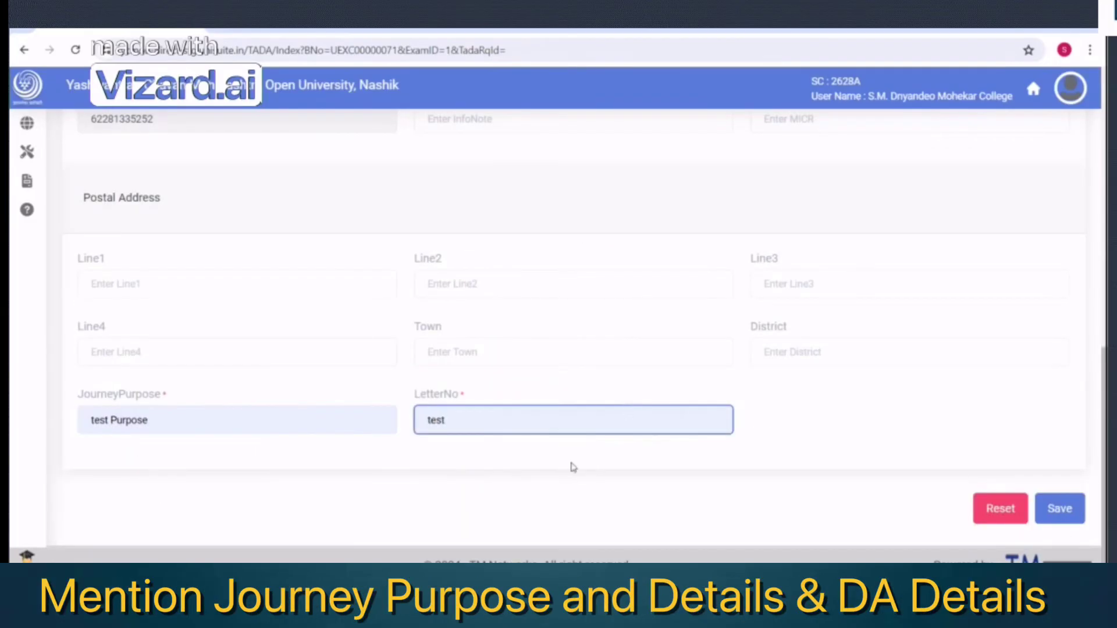
{"action": "scroll", "coordinate": [678, 443], "scroll_direction": "up", "scroll_amount": 1}
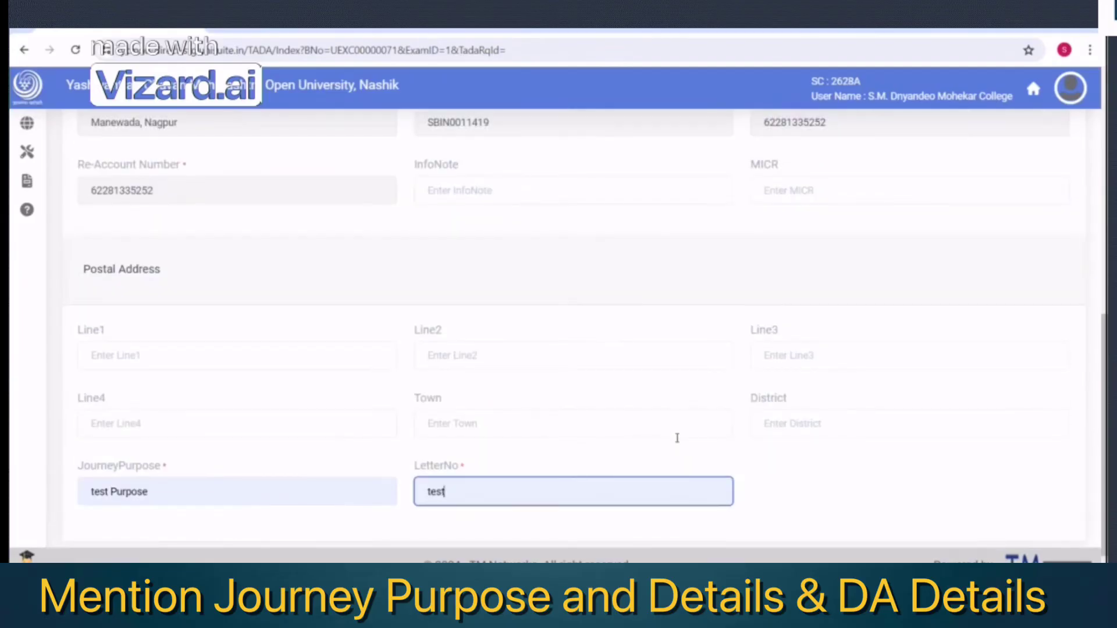
{"action": "scroll", "coordinate": [326, 422], "scroll_direction": "up", "scroll_amount": 2}
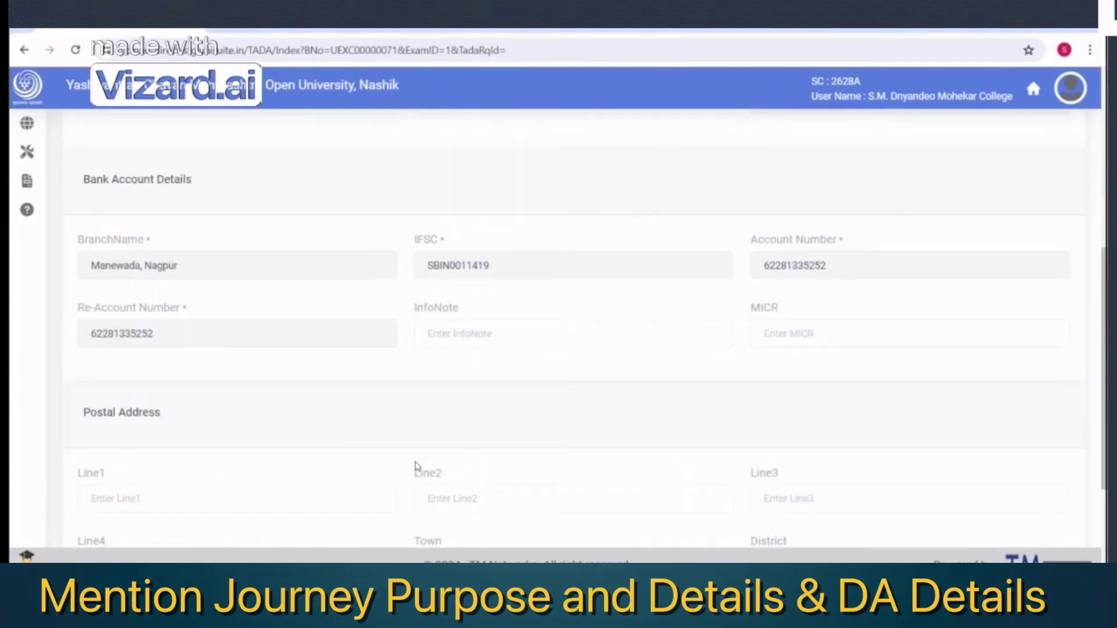
{"action": "scroll", "coordinate": [474, 462], "scroll_direction": "down", "scroll_amount": 3}
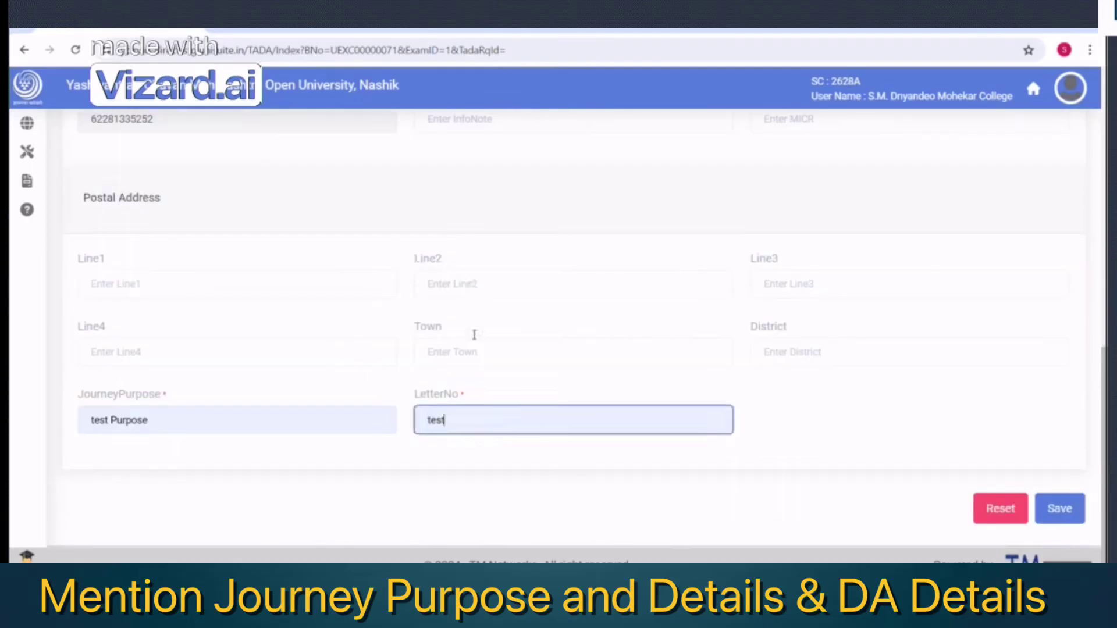
{"action": "left_click", "coordinate": [469, 285]}
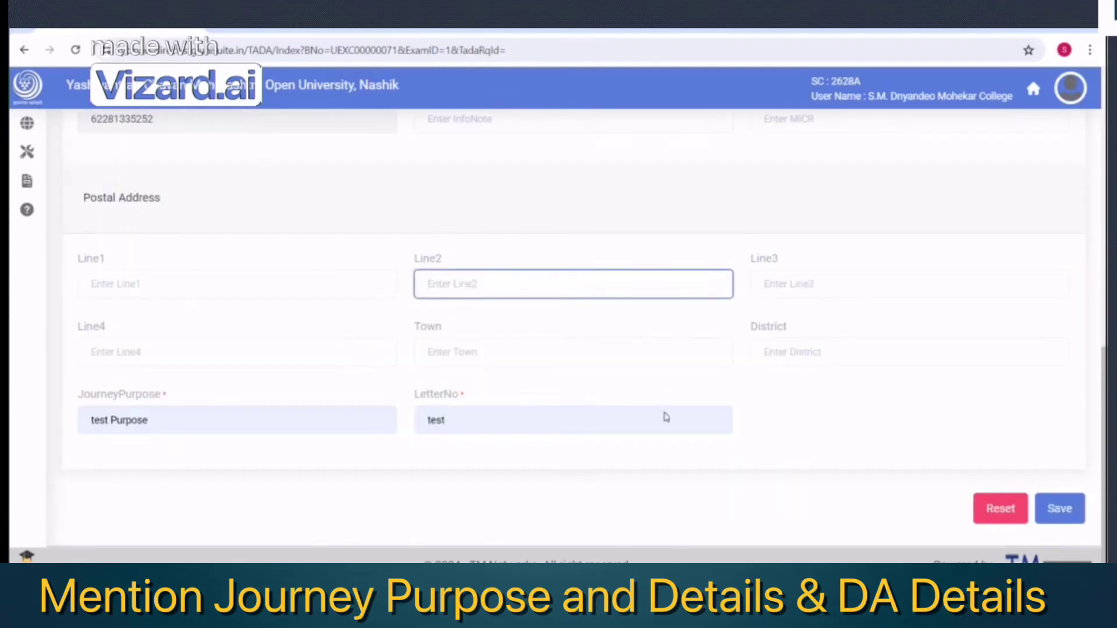
{"action": "scroll", "coordinate": [666, 424], "scroll_direction": "up", "scroll_amount": 8}
{"action": "scroll", "coordinate": [881, 399], "scroll_direction": "down", "scroll_amount": 8}
{"action": "left_click", "coordinate": [1067, 510]}
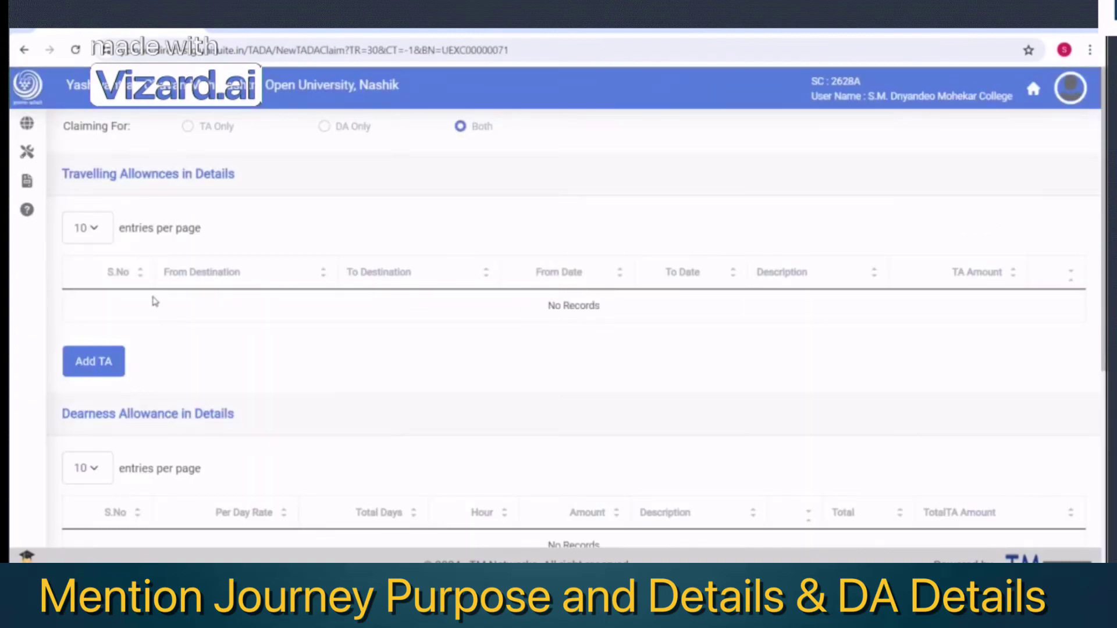
Start a travel allowance entry from nsk to pune, dated 15 to 17 Jun 2024
{"action": "scroll", "coordinate": [267, 356], "scroll_direction": "down", "scroll_amount": 3}
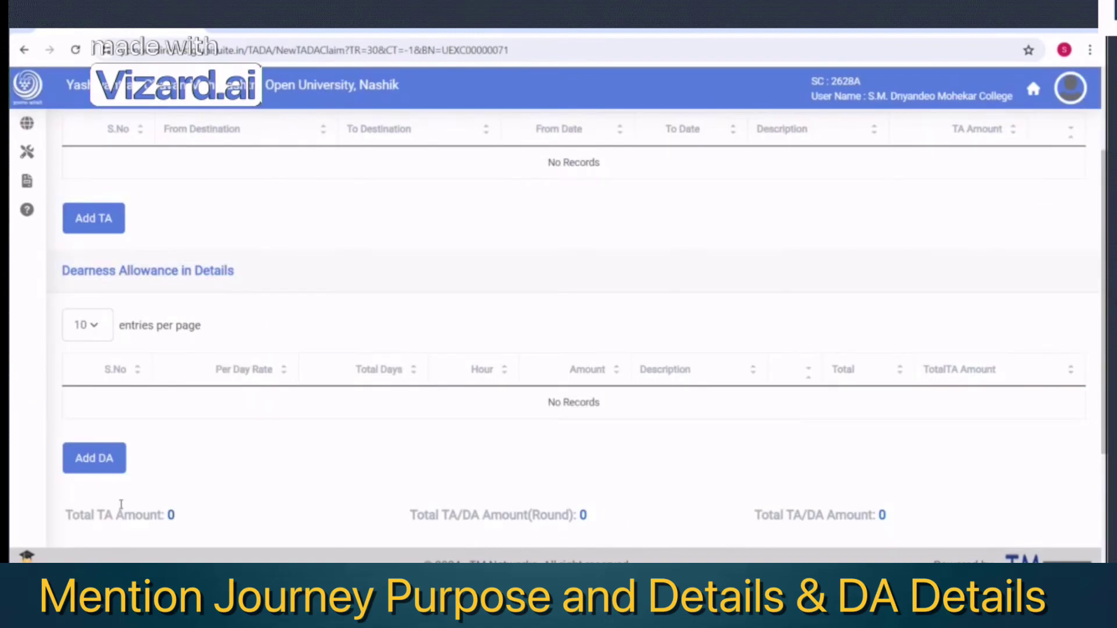
{"action": "scroll", "coordinate": [274, 356], "scroll_direction": "up", "scroll_amount": 3}
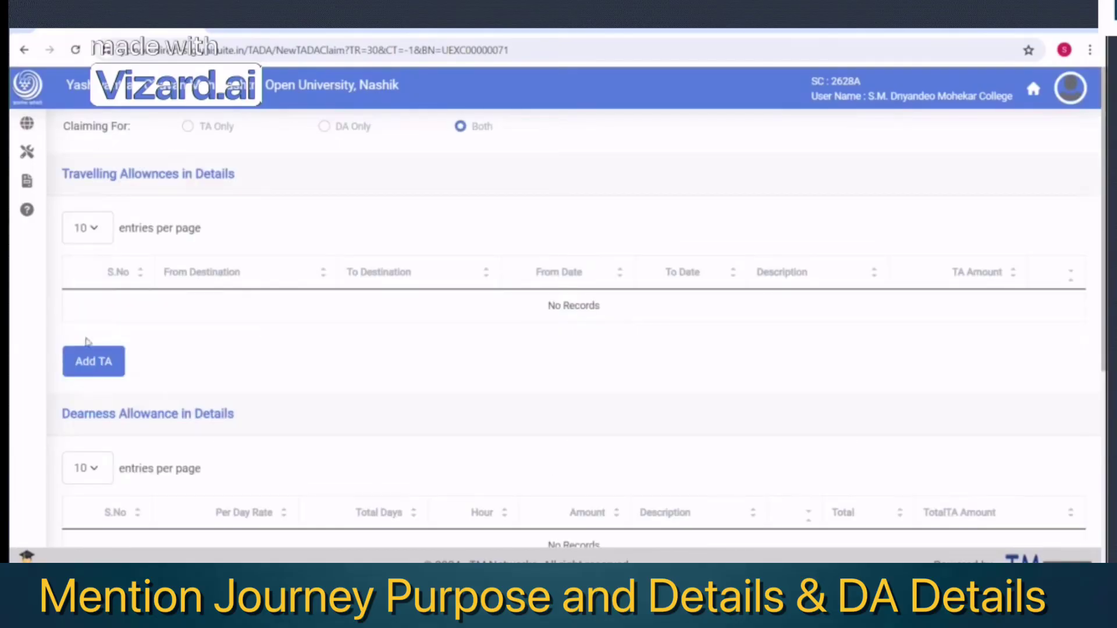
{"action": "left_click", "coordinate": [90, 363]}
{"action": "left_click", "coordinate": [296, 252]}
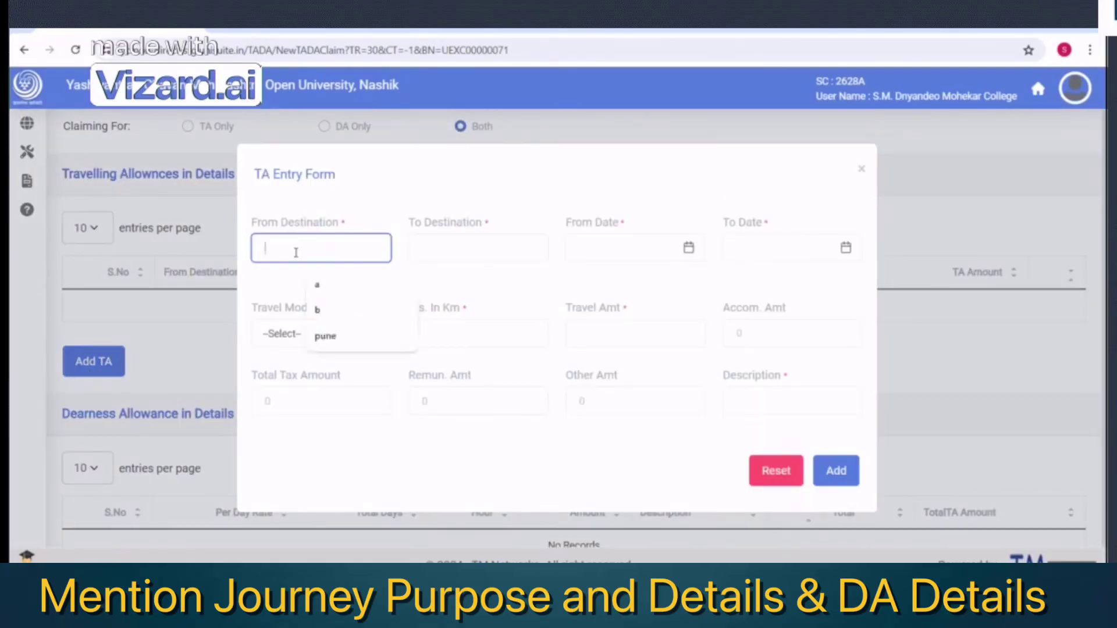
{"action": "type", "text": "nsj"}
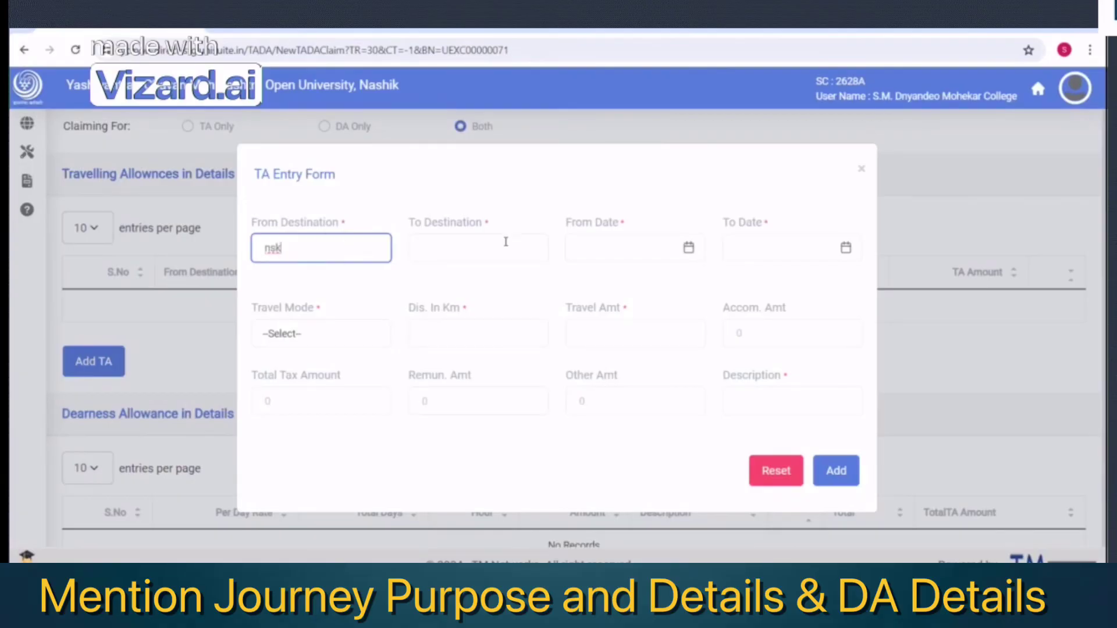
{"action": "left_click", "coordinate": [476, 247]}
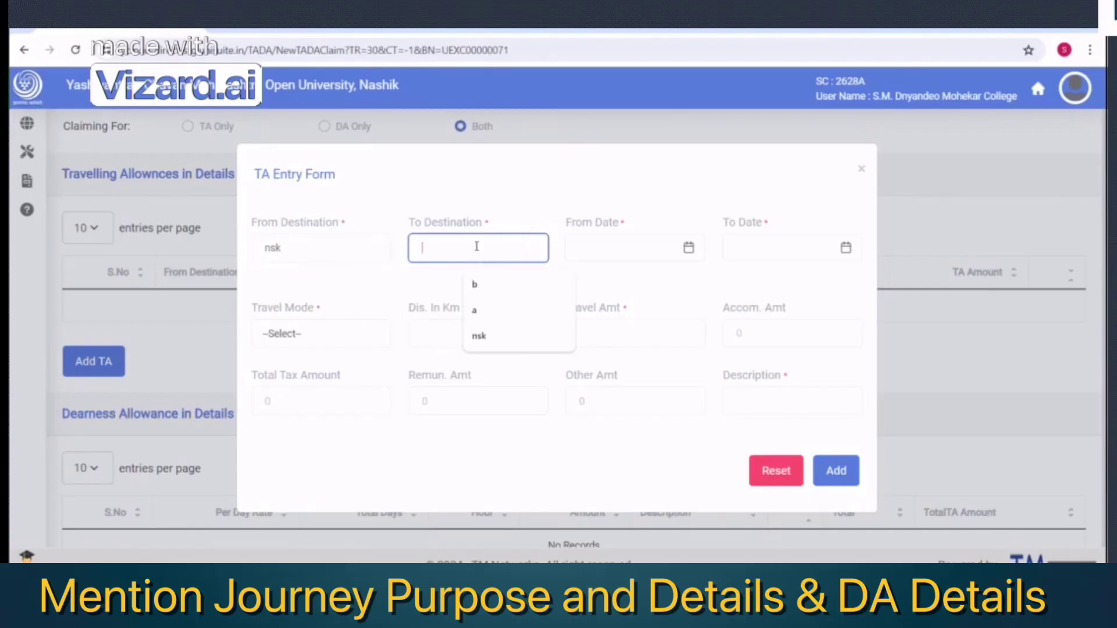
{"action": "type", "text": "pune"}
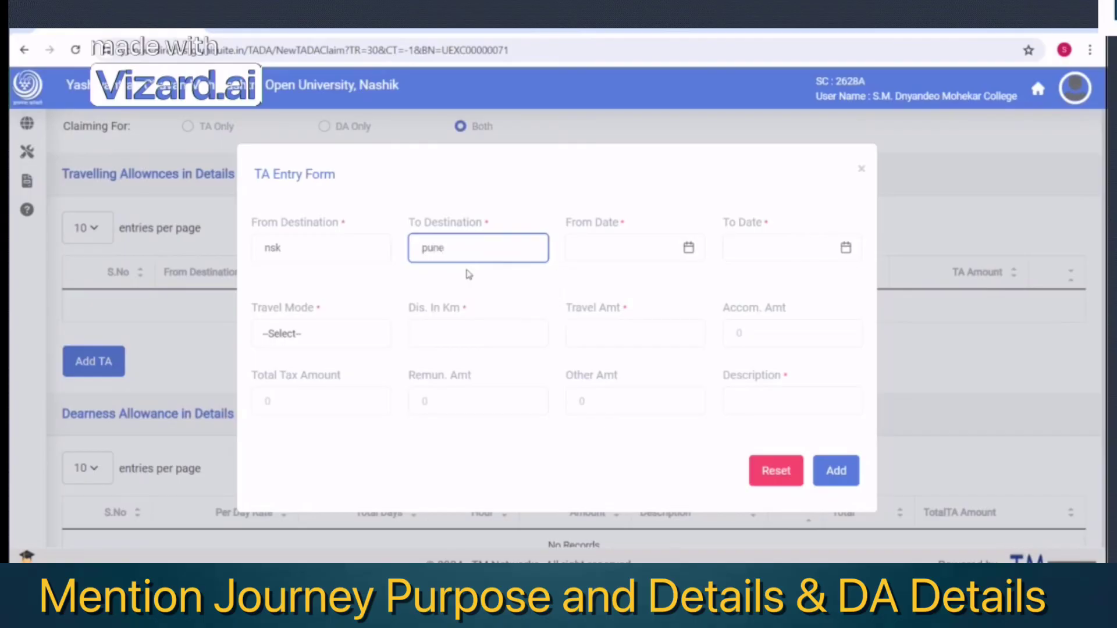
{"action": "left_click", "coordinate": [590, 250]}
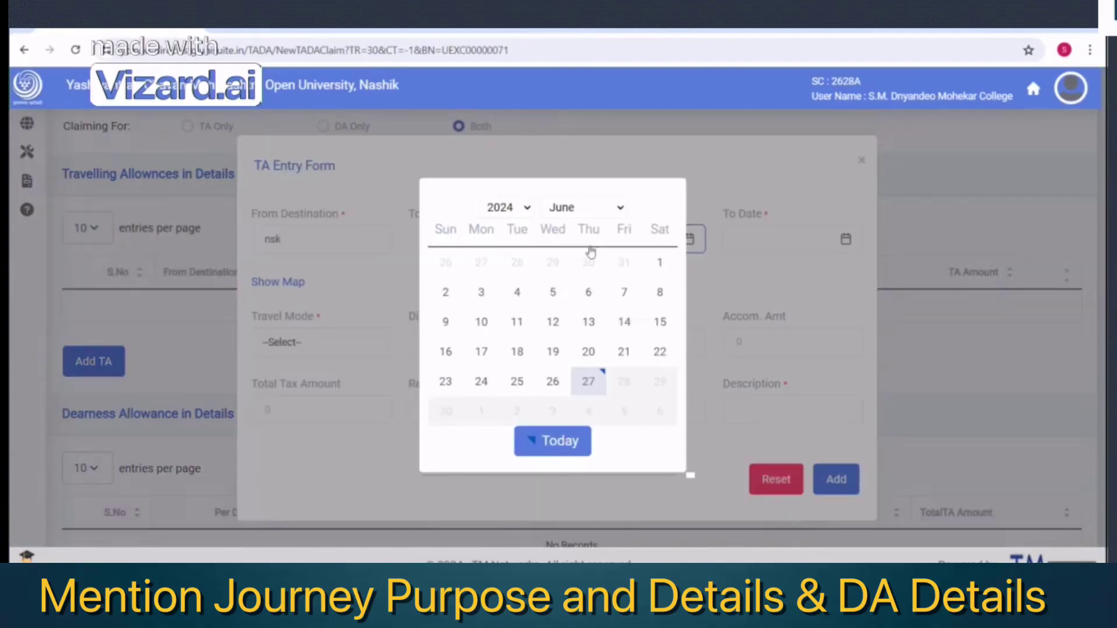
{"action": "left_click", "coordinate": [660, 322]}
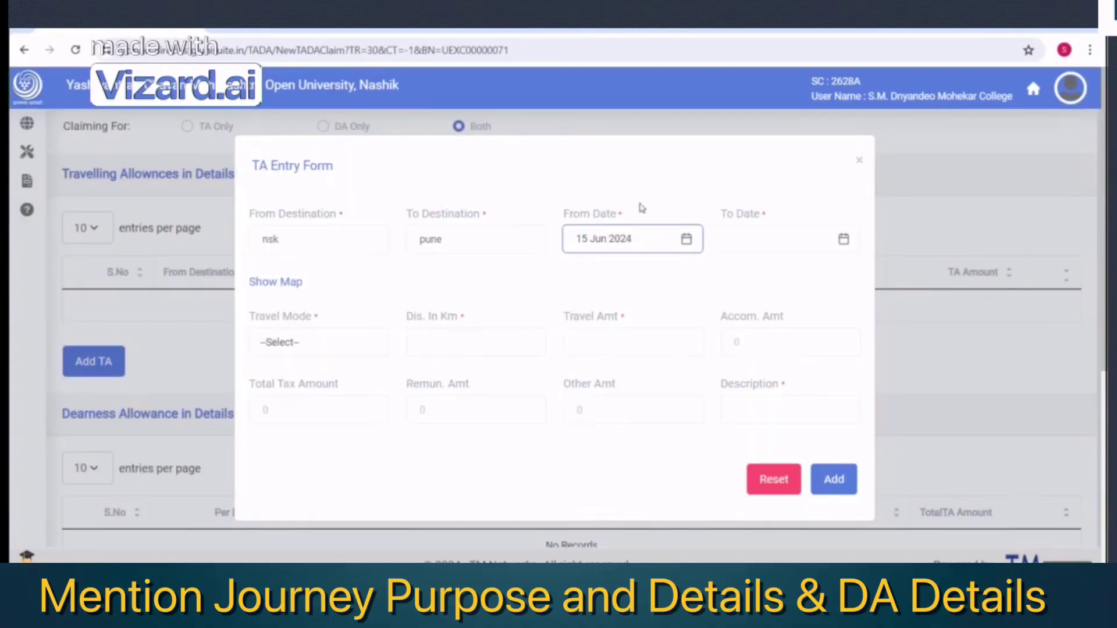
{"action": "left_click", "coordinate": [749, 248]}
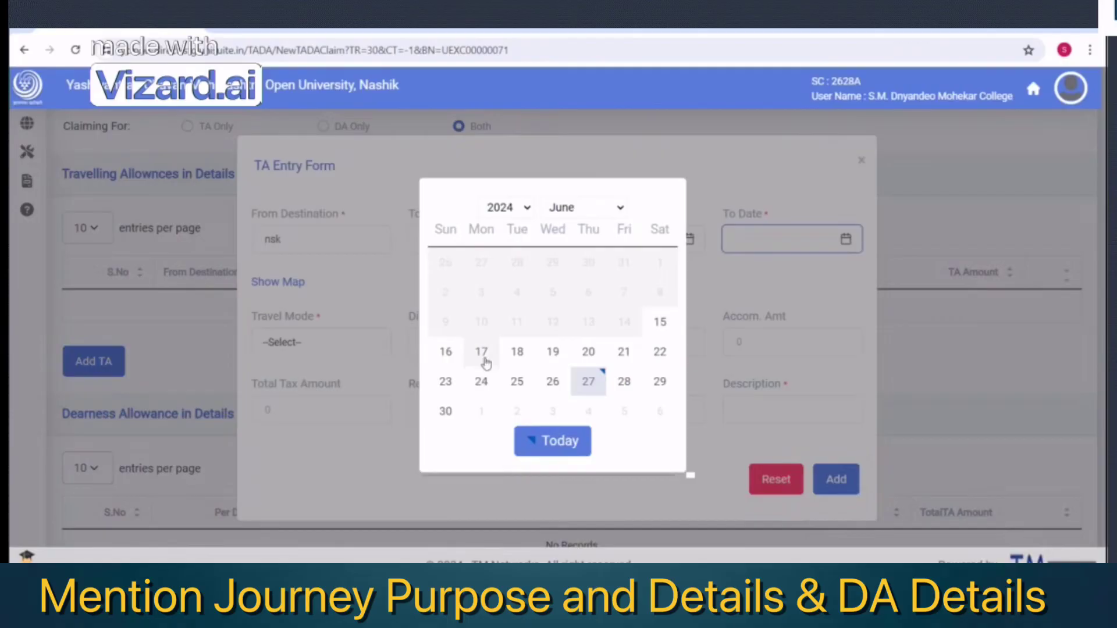
{"action": "left_click", "coordinate": [482, 351]}
Set travel by Bus, 200 km, amount 1000 and description 'test', then add the row
{"action": "left_click", "coordinate": [316, 343]}
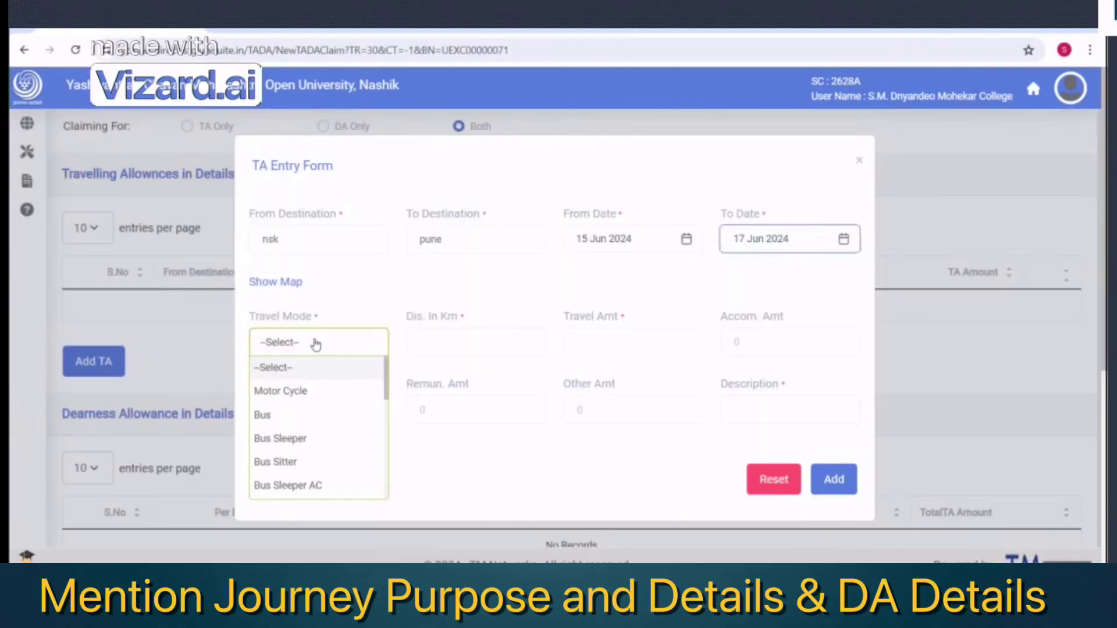
{"action": "left_click", "coordinate": [267, 417]}
{"action": "left_click", "coordinate": [451, 343]}
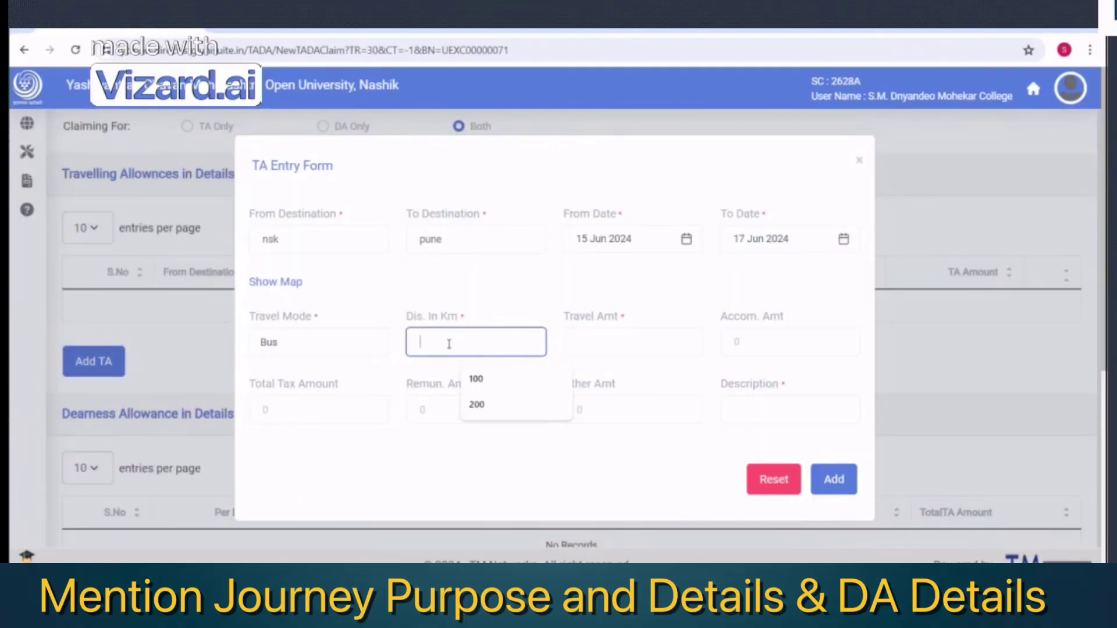
{"action": "left_click", "coordinate": [476, 406]}
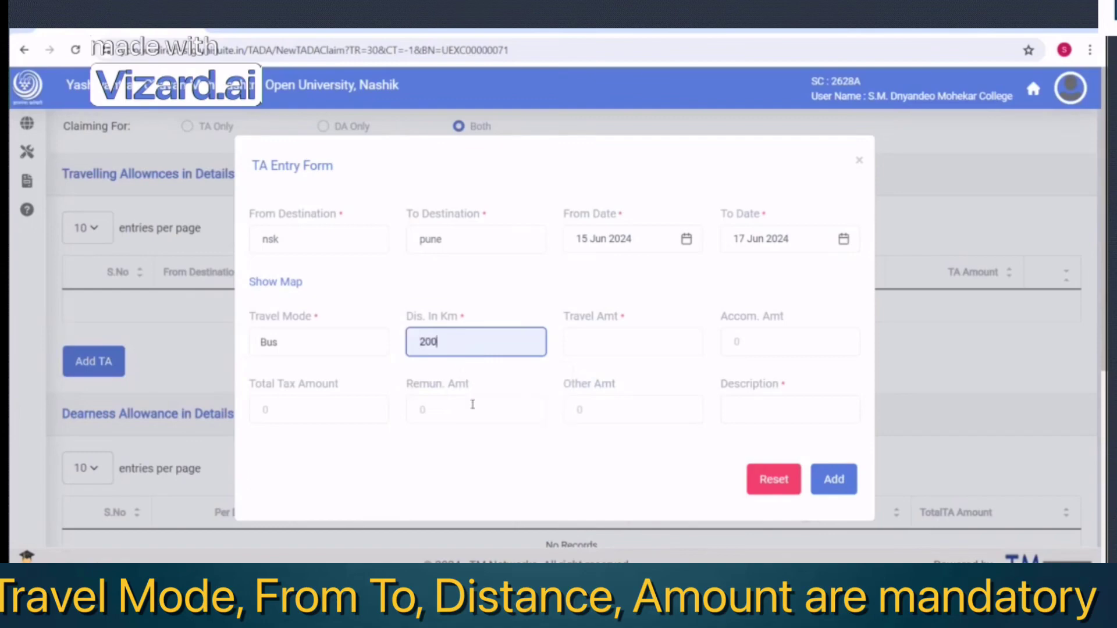
{"action": "left_click", "coordinate": [606, 338]}
{"action": "type", "text": "1000"}
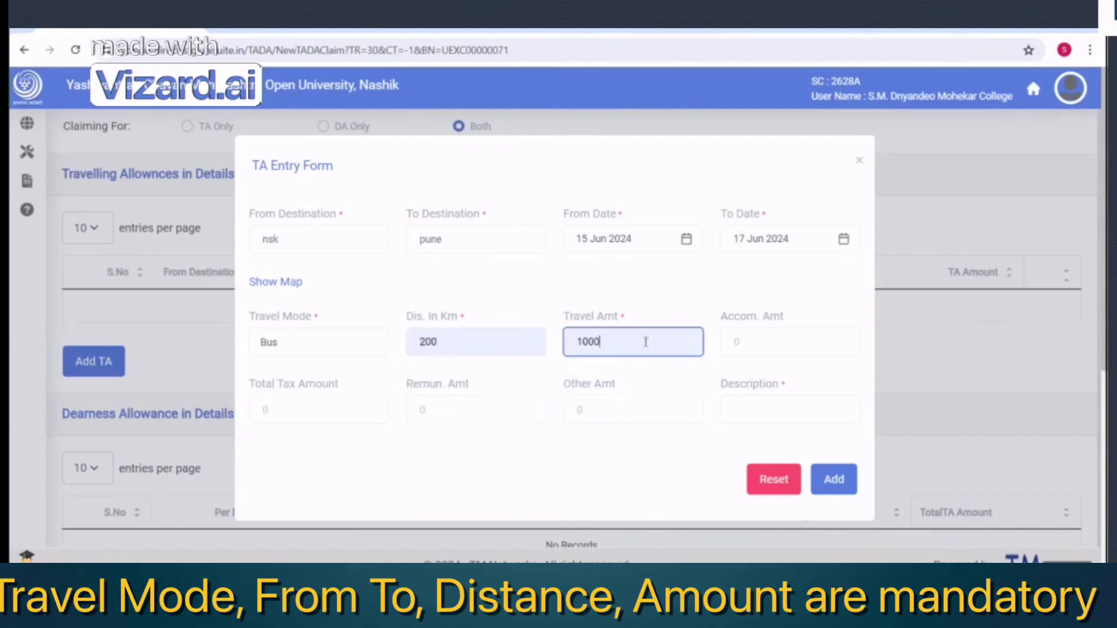
{"action": "left_click", "coordinate": [760, 335]}
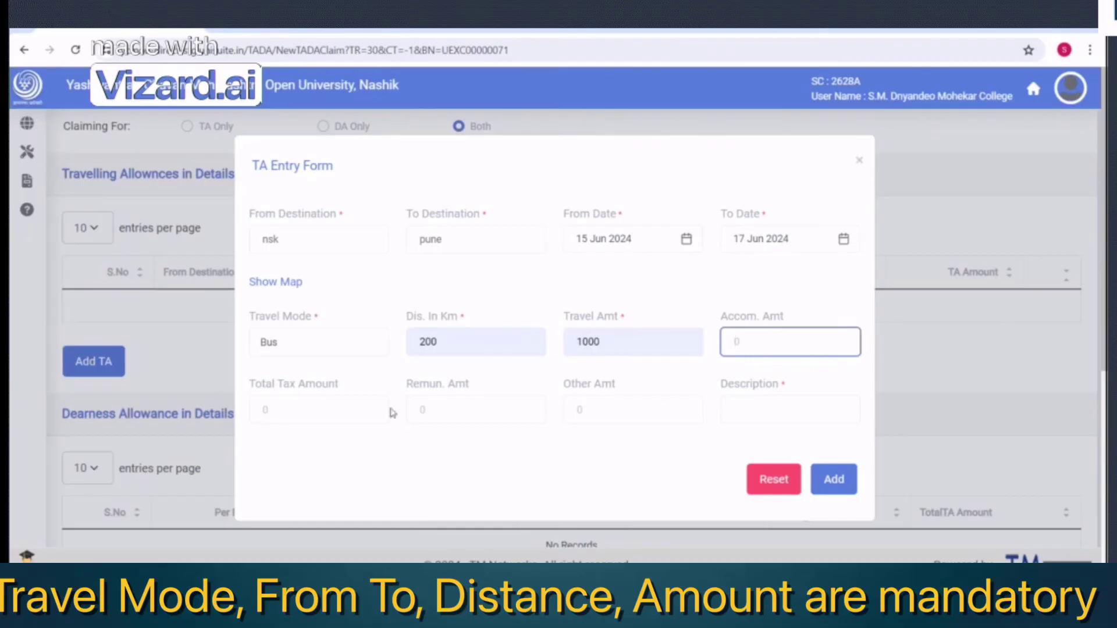
{"action": "left_click", "coordinate": [737, 420]}
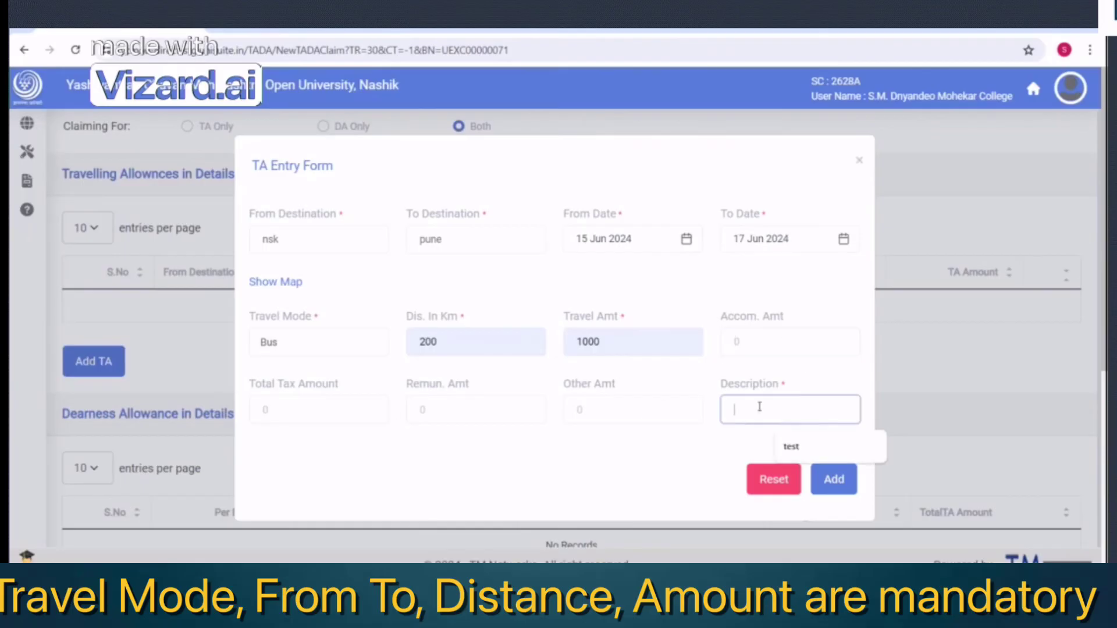
{"action": "left_click", "coordinate": [798, 452]}
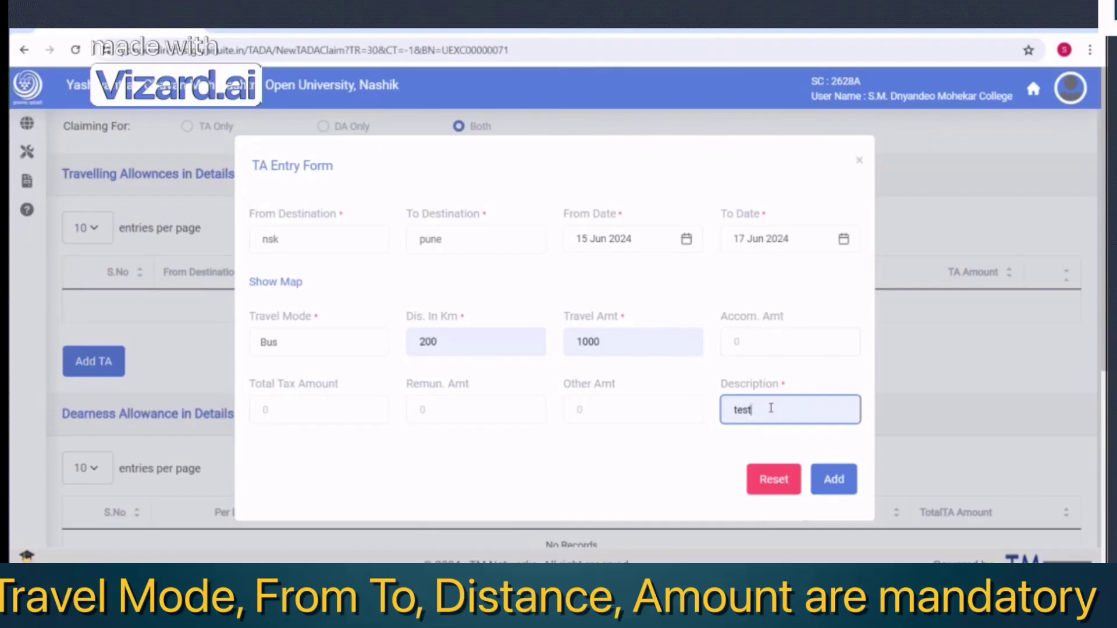
{"action": "left_click_drag", "start_coordinate": [785, 410], "coordinate": [719, 411]}
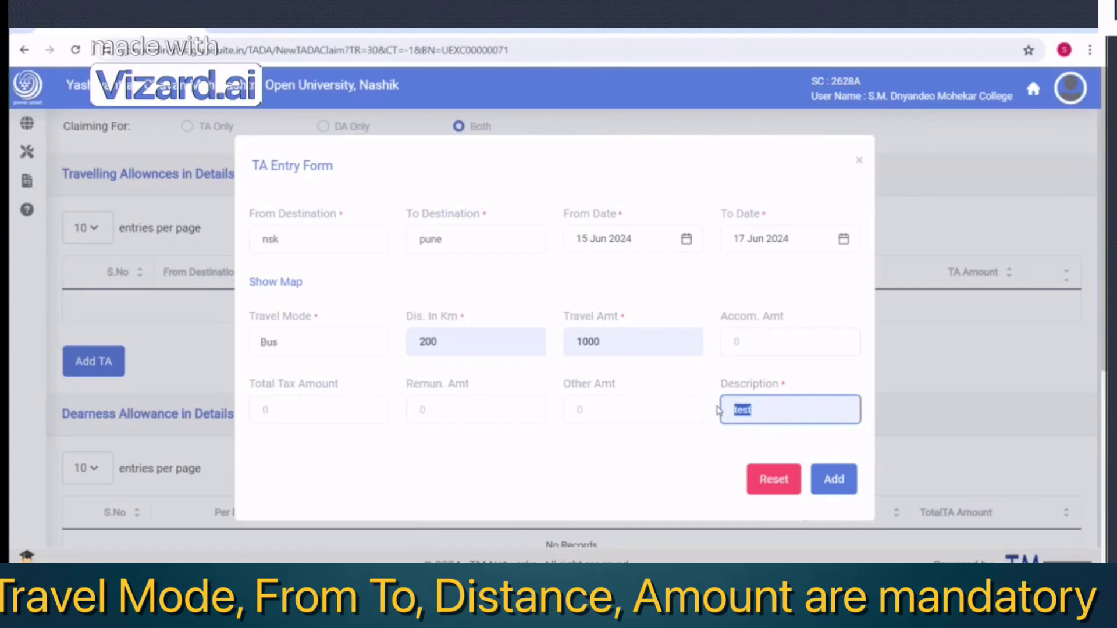
{"action": "left_click", "coordinate": [789, 419]}
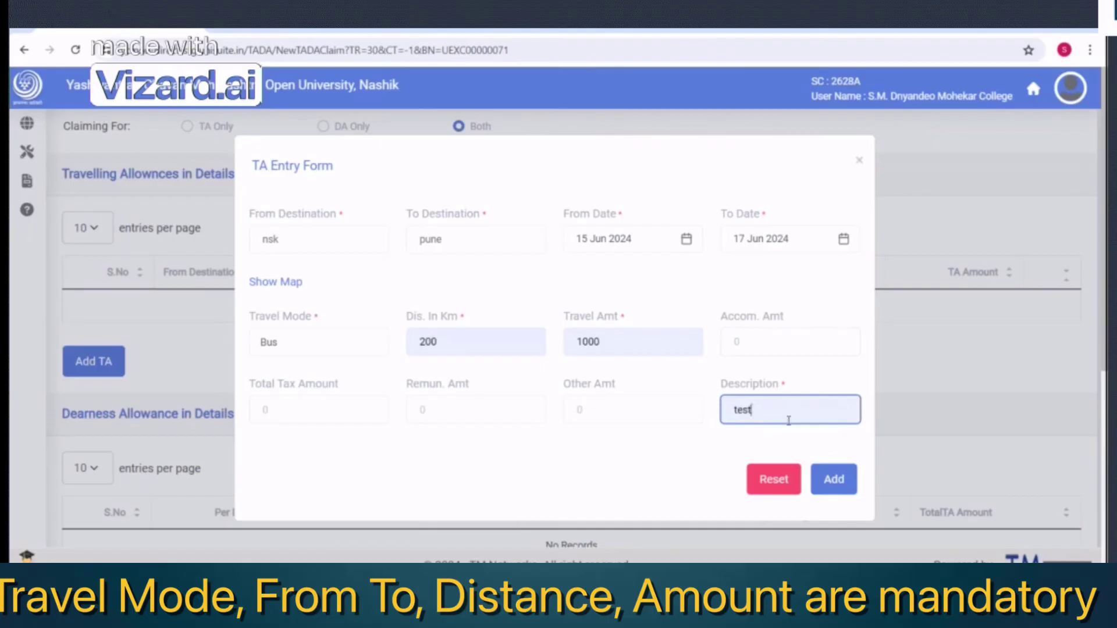
{"action": "left_click", "coordinate": [844, 479]}
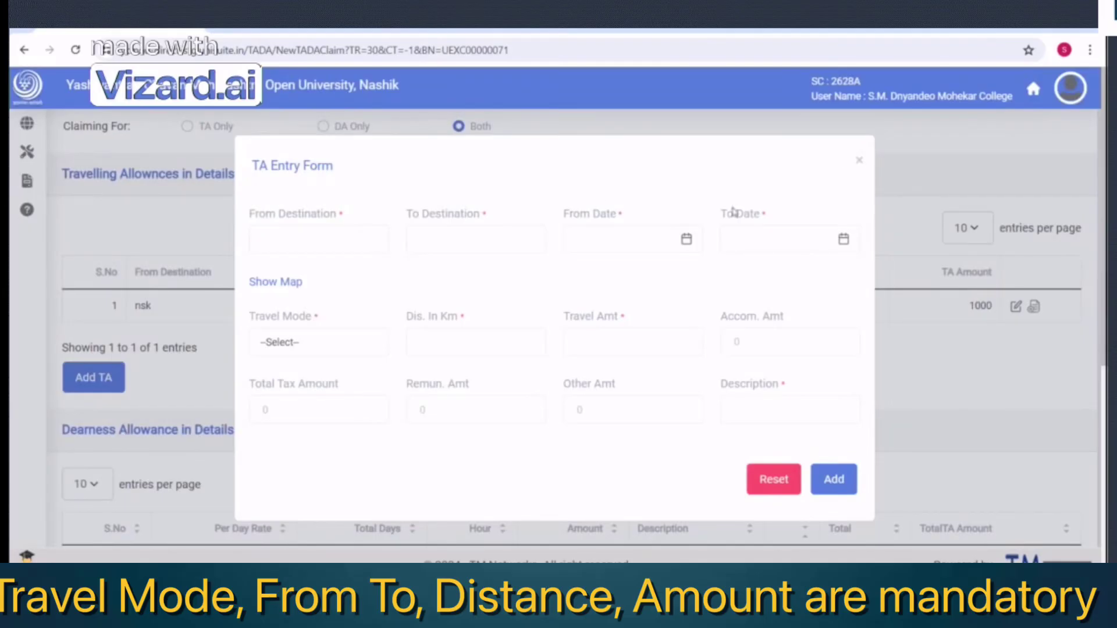
{"action": "left_click", "coordinate": [860, 161]}
Start a DA entry with boarding option None and a per-day rate of 200
{"action": "scroll", "coordinate": [208, 446], "scroll_direction": "down", "scroll_amount": 3}
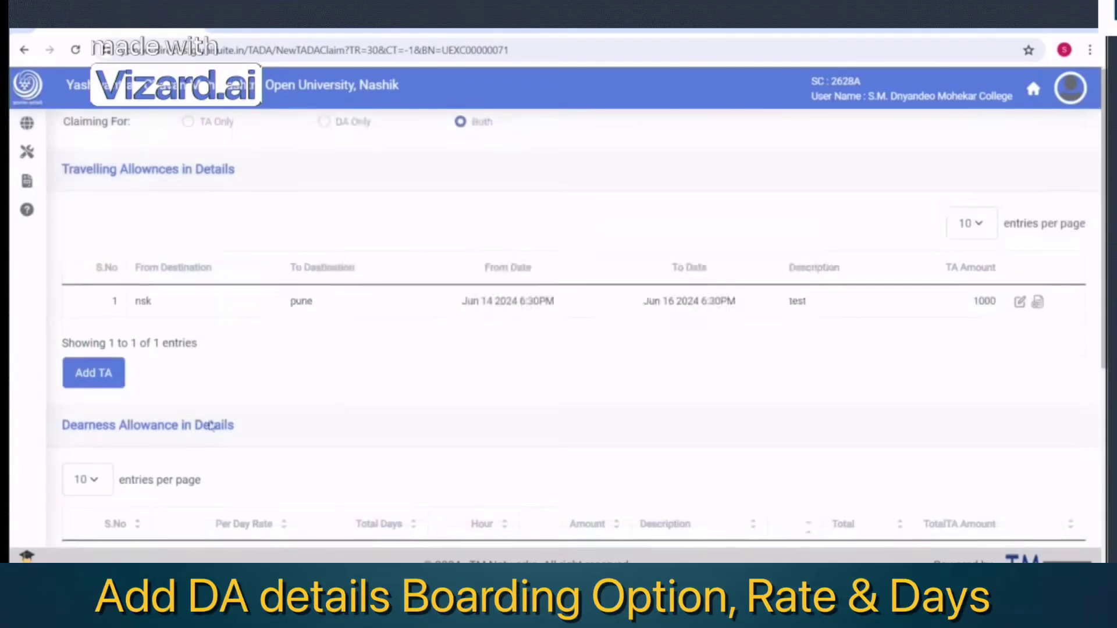
{"action": "left_click", "coordinate": [95, 474]}
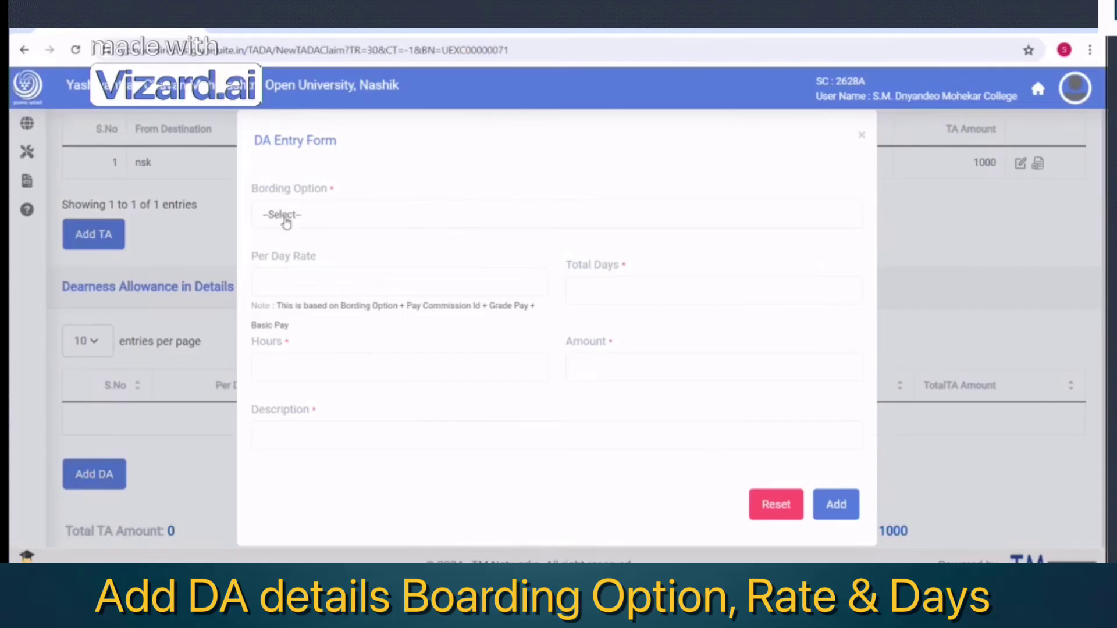
{"action": "left_click", "coordinate": [281, 216]}
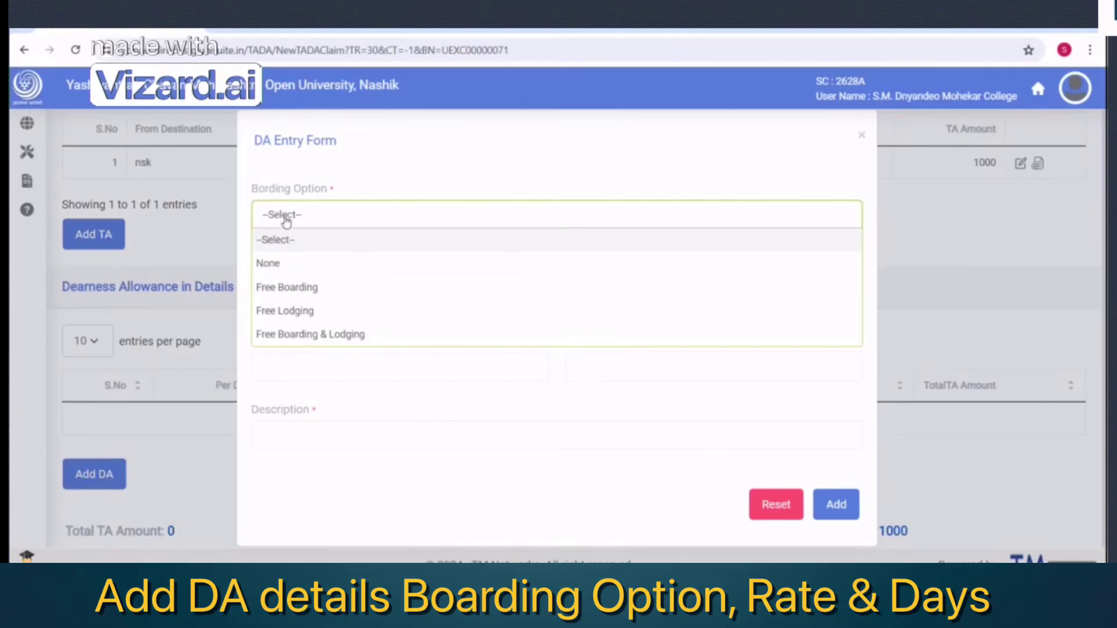
{"action": "left_click", "coordinate": [270, 265]}
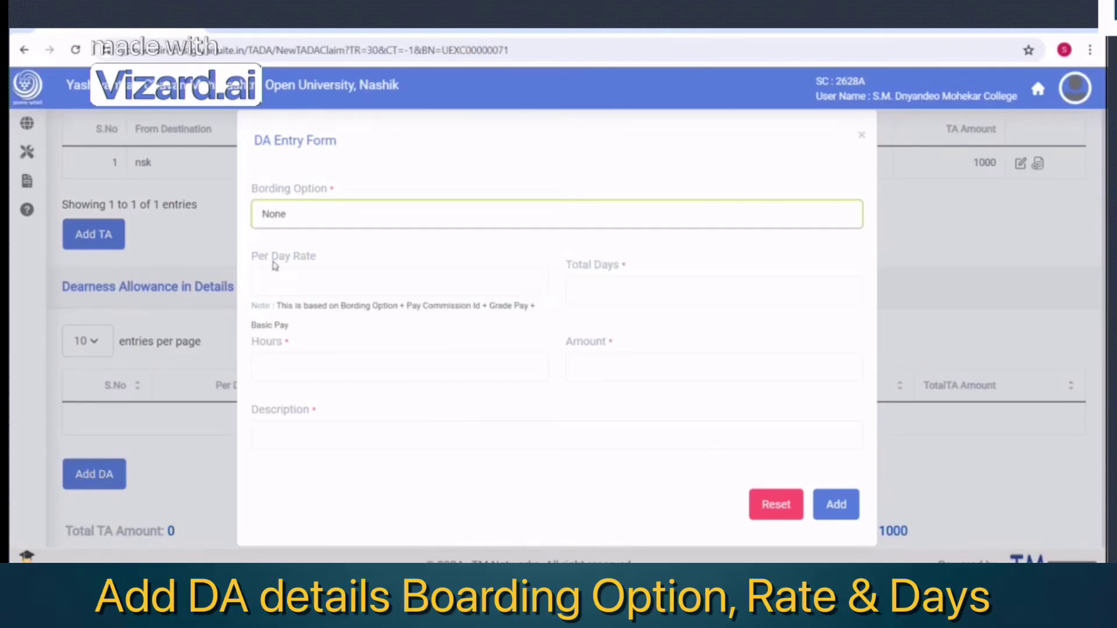
{"action": "left_click", "coordinate": [281, 276]}
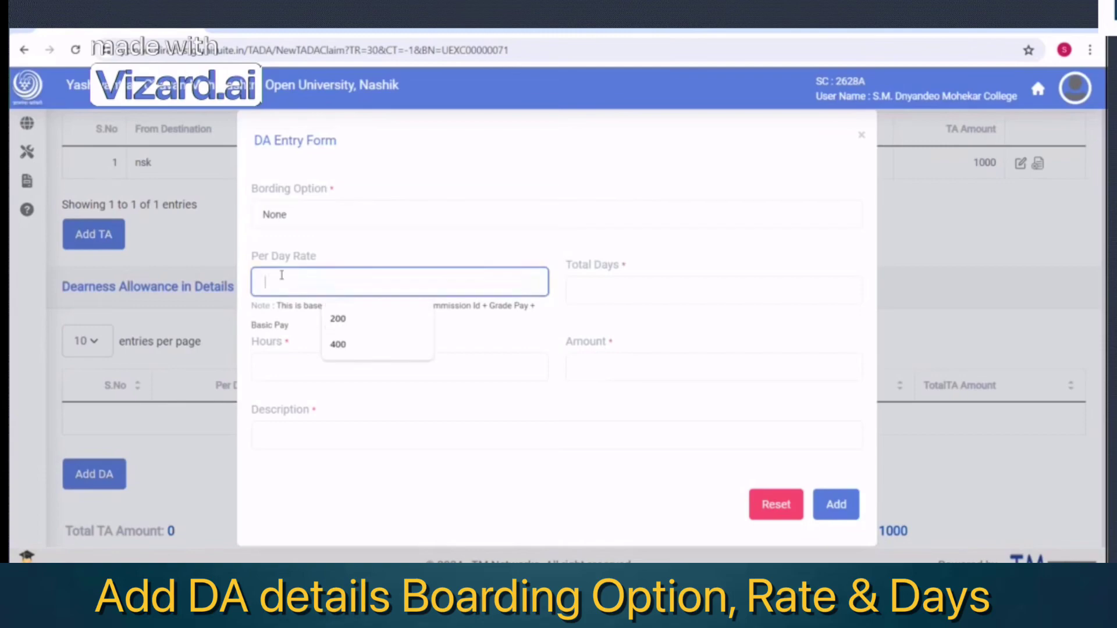
{"action": "left_click", "coordinate": [338, 319]}
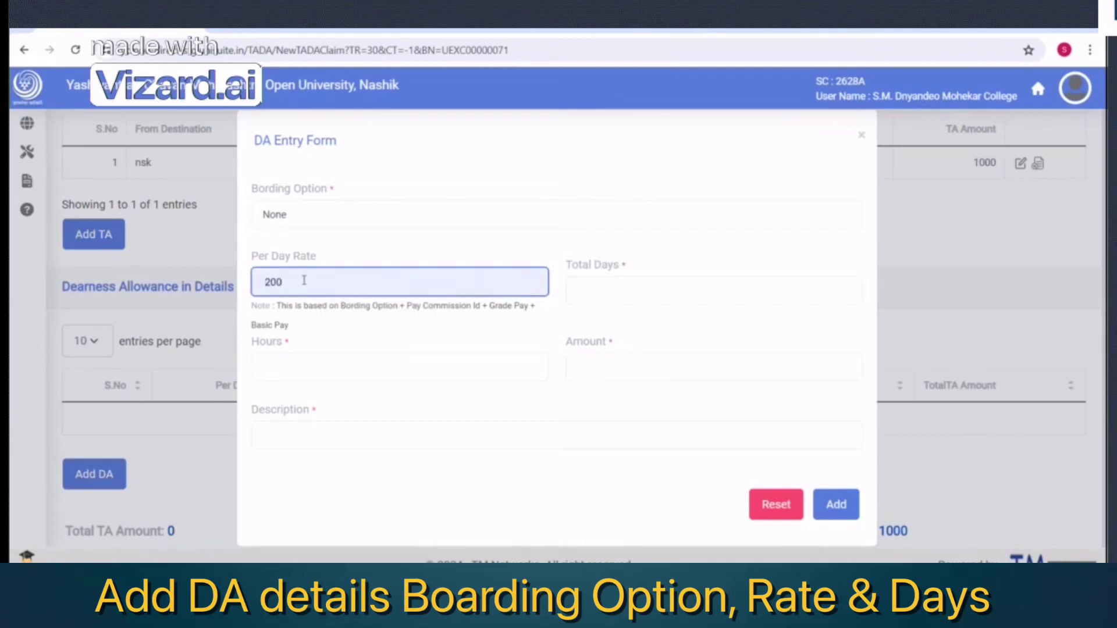
Enter 2 total days for a 400 amount, describe it as 'test', and add the row
{"action": "left_click", "coordinate": [605, 296]}
{"action": "type", "text": "2"}
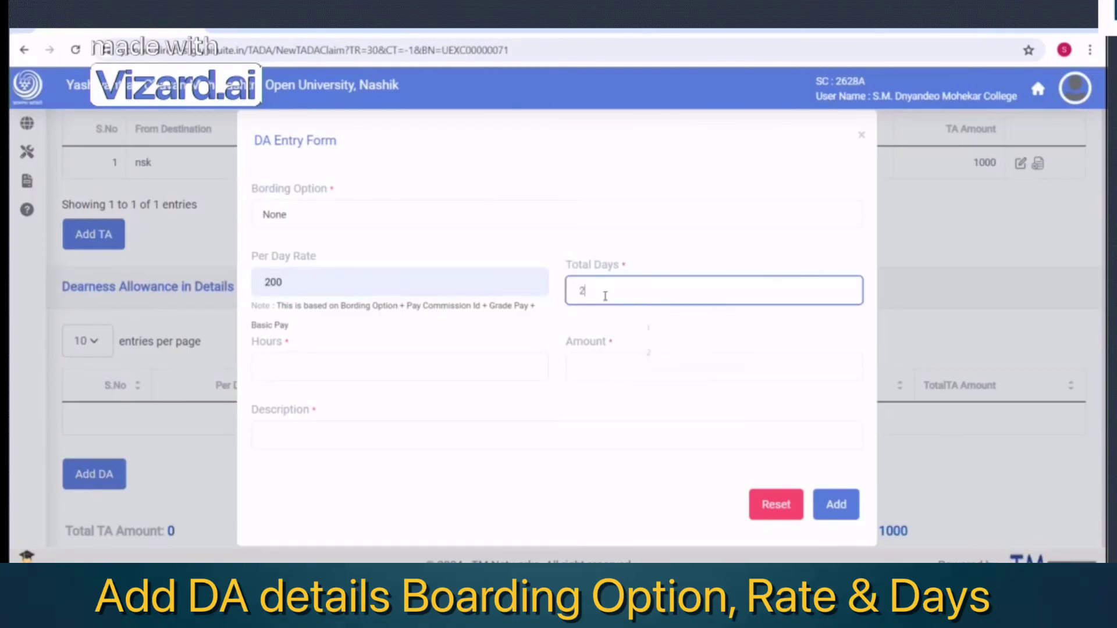
{"action": "key", "text": "Tab"}
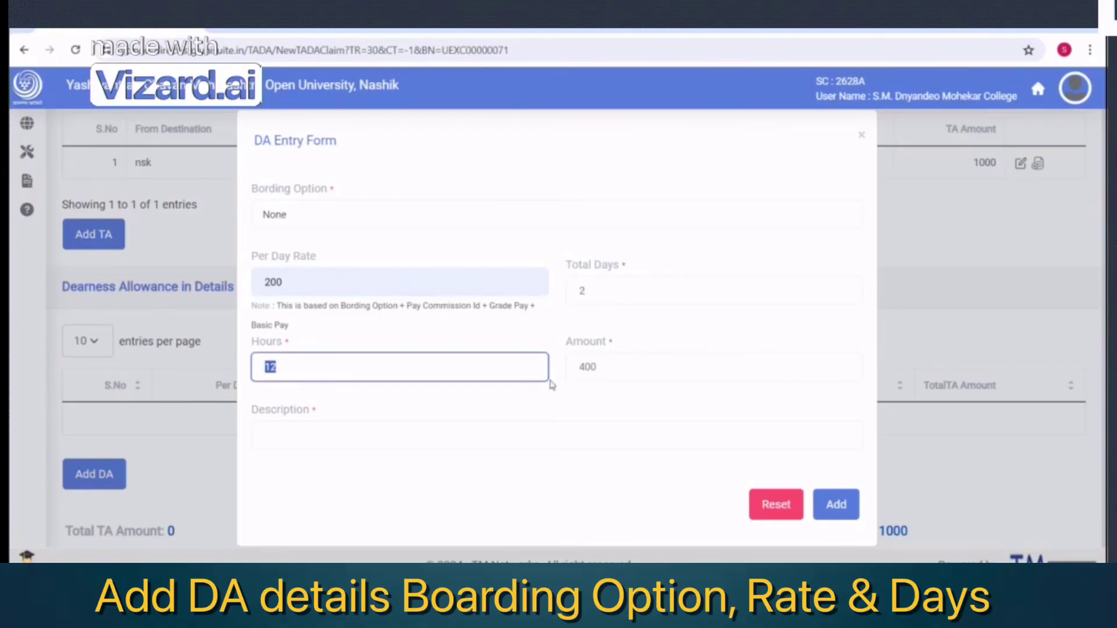
{"action": "left_click", "coordinate": [678, 365]}
{"action": "left_click_drag", "start_coordinate": [678, 366], "coordinate": [559, 367]}
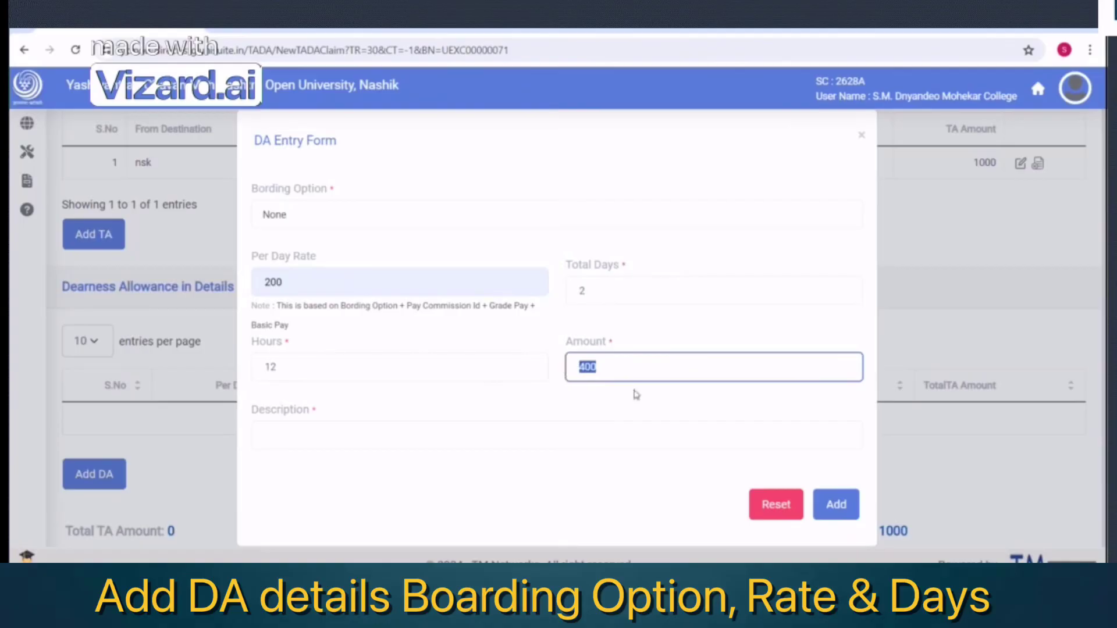
{"action": "left_click", "coordinate": [297, 429]}
{"action": "type", "text": "test"}
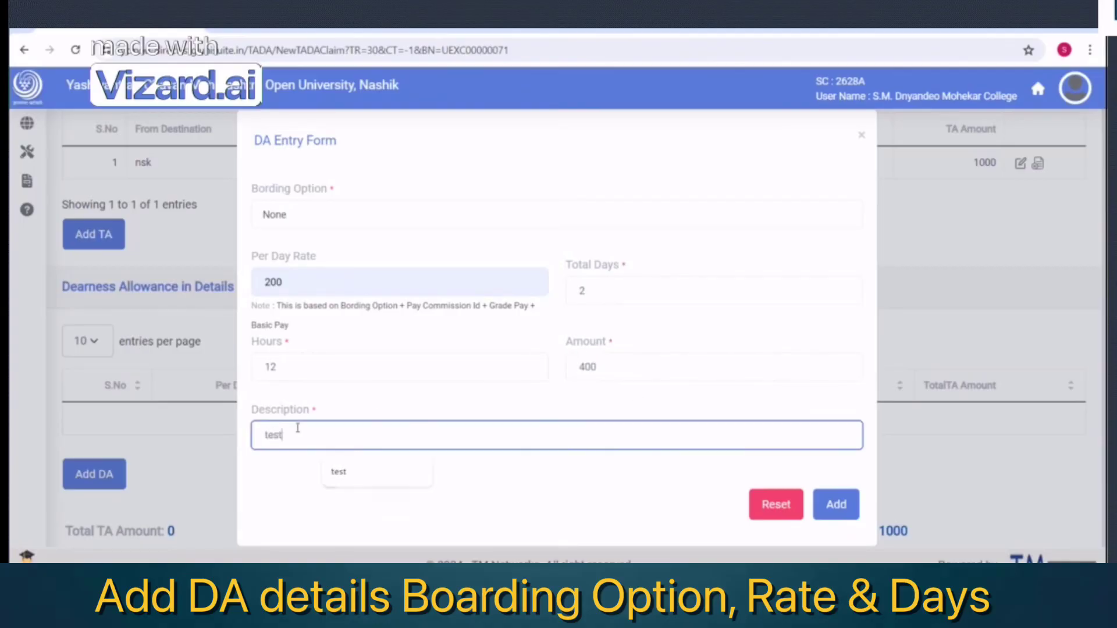
{"action": "key", "text": "Tab"}
{"action": "left_click", "coordinate": [852, 506]}
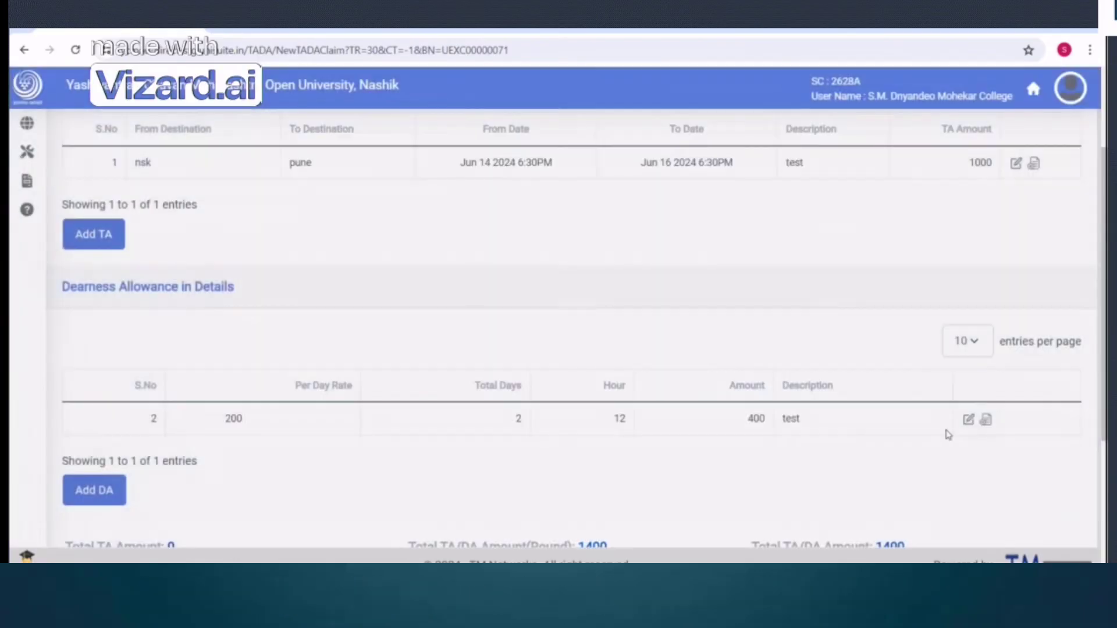
Leave local conveyance blank and submit the TADA claim with its 1400 total
{"action": "scroll", "coordinate": [937, 413], "scroll_direction": "down", "scroll_amount": 5}
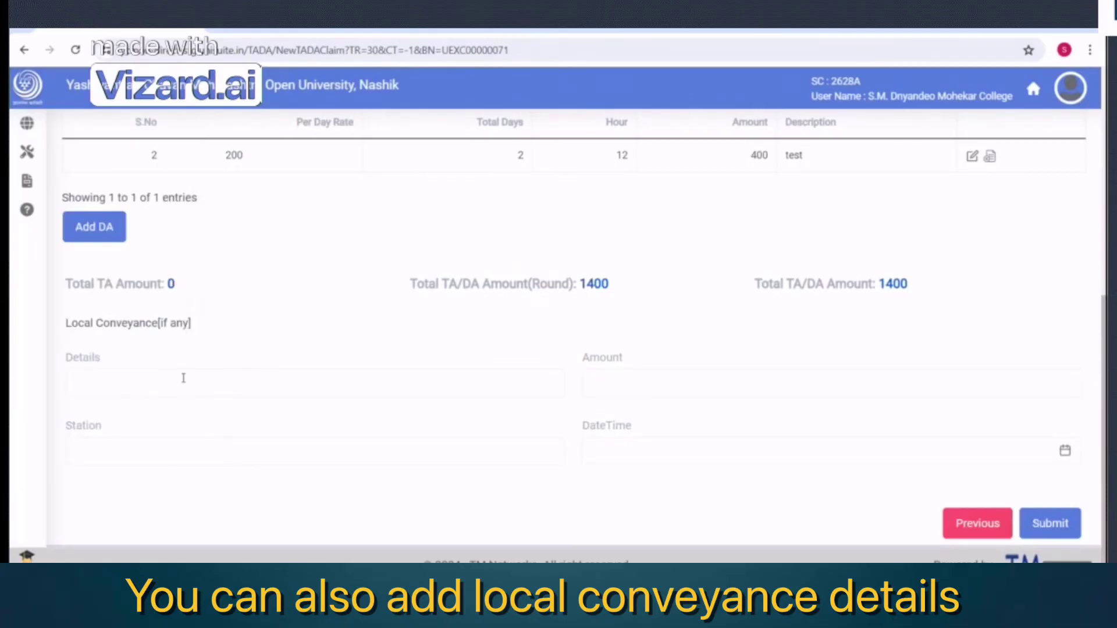
{"action": "left_click", "coordinate": [199, 372]}
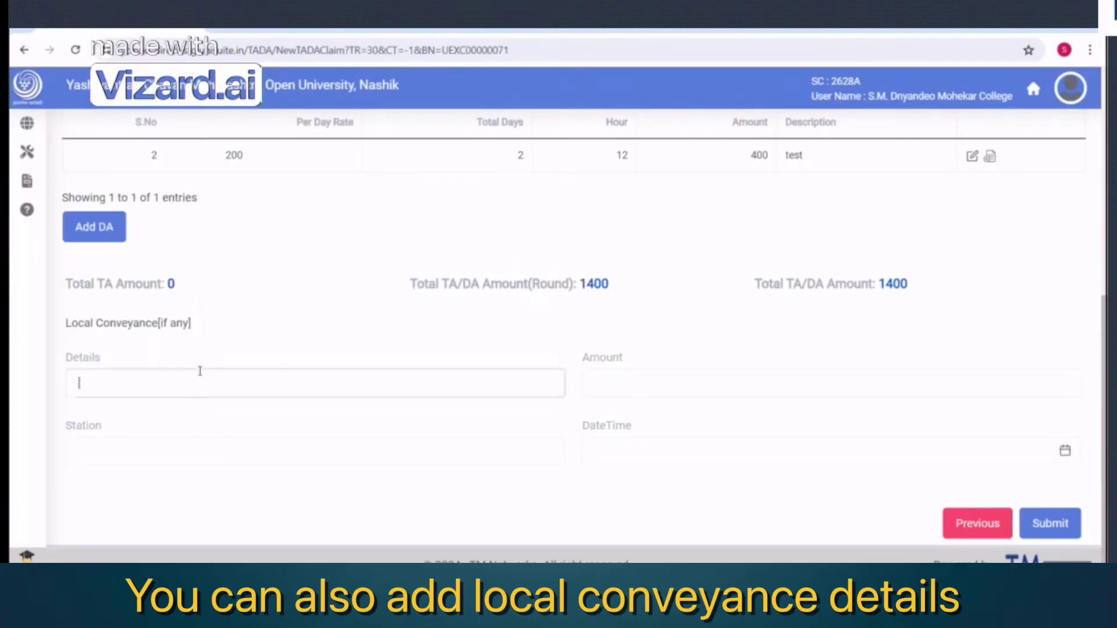
{"action": "left_click", "coordinate": [678, 387]}
{"action": "left_click", "coordinate": [347, 451]}
{"action": "left_click", "coordinate": [633, 457]}
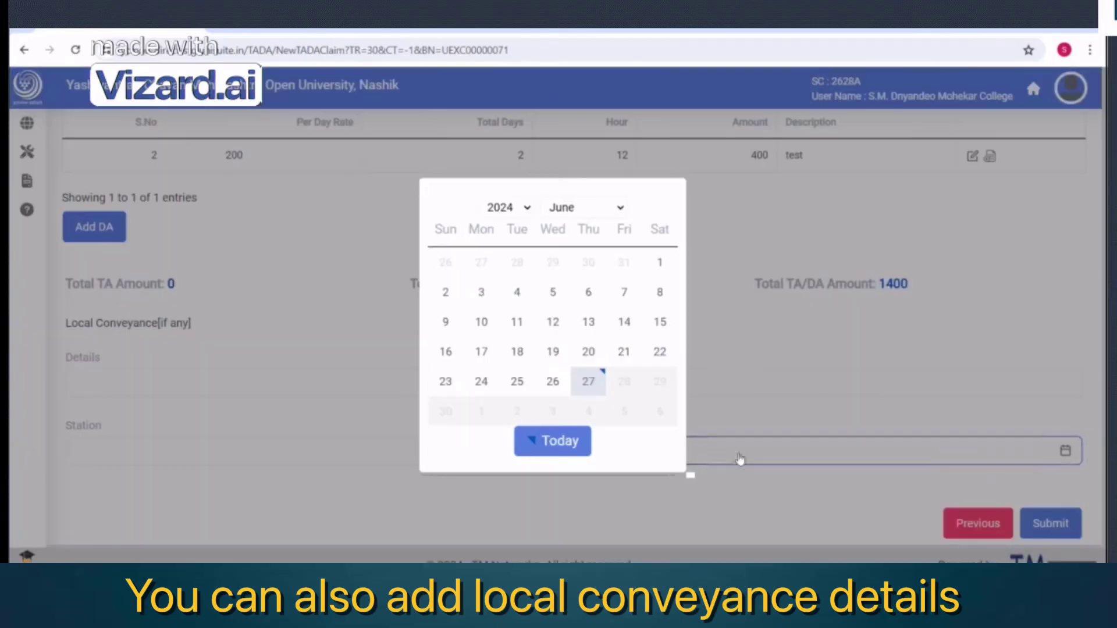
{"action": "left_click", "coordinate": [745, 453]}
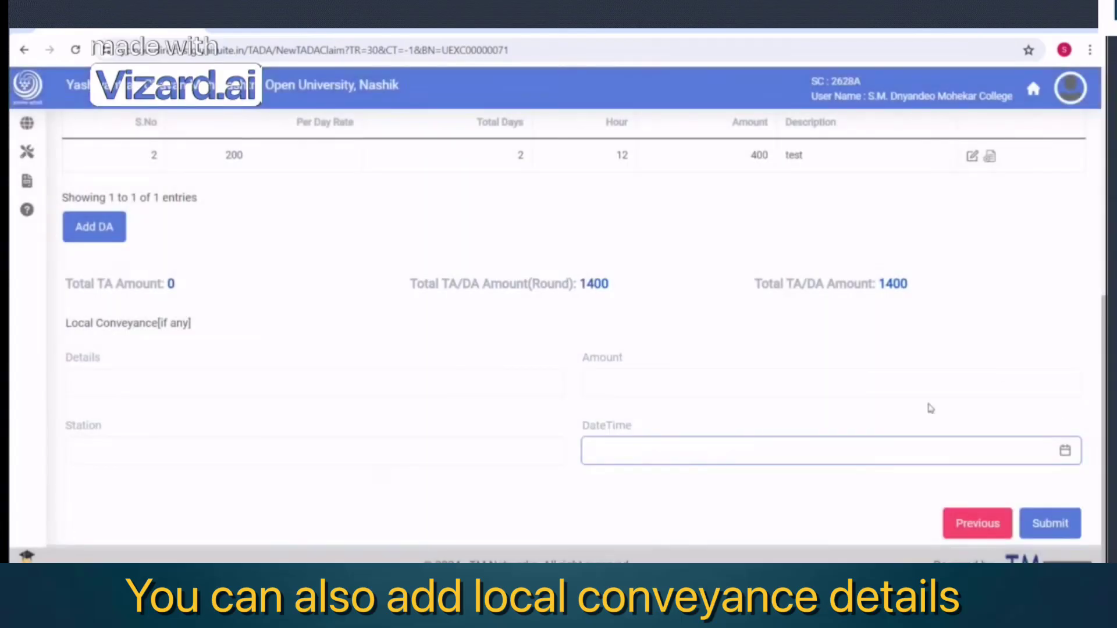
{"action": "scroll", "coordinate": [716, 364], "scroll_direction": "up", "scroll_amount": 7}
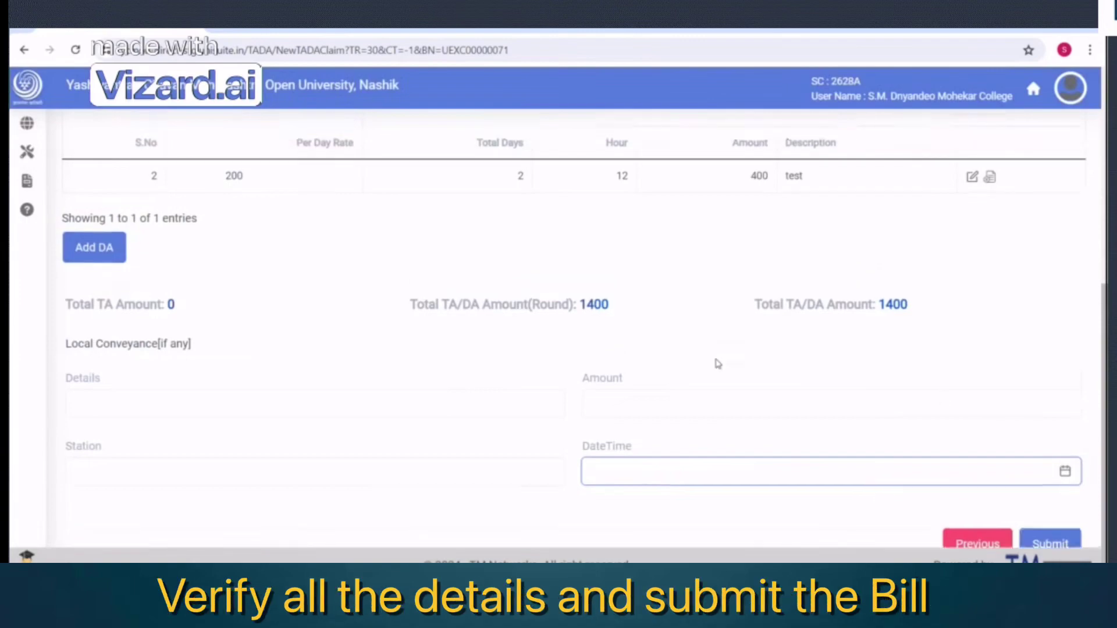
{"action": "scroll", "coordinate": [718, 363], "scroll_direction": "down", "scroll_amount": 7}
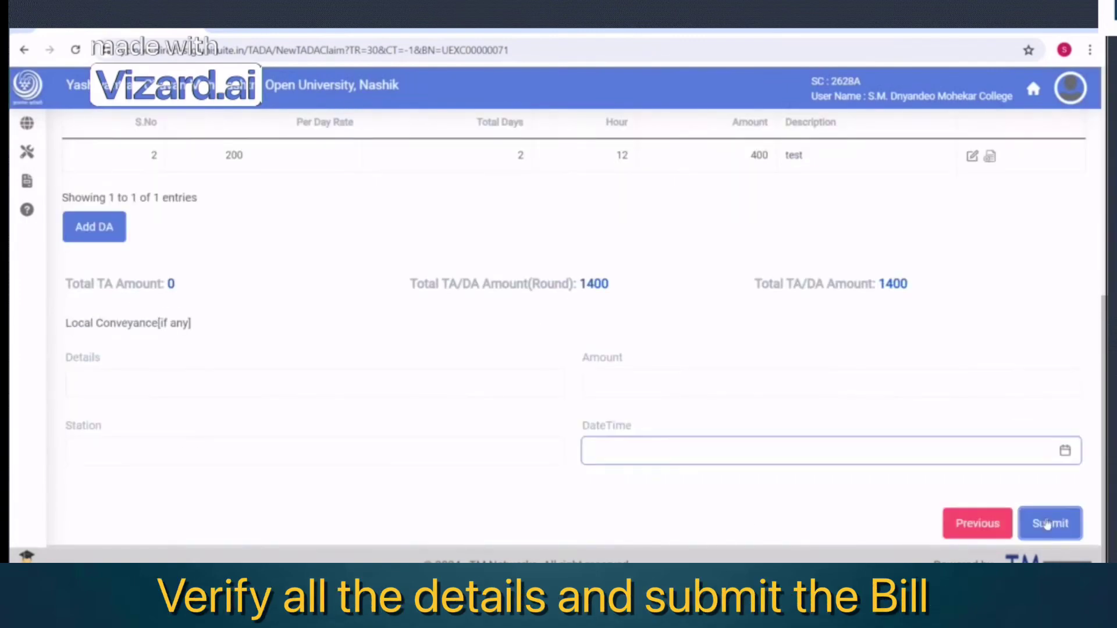
{"action": "left_click", "coordinate": [1051, 523]}
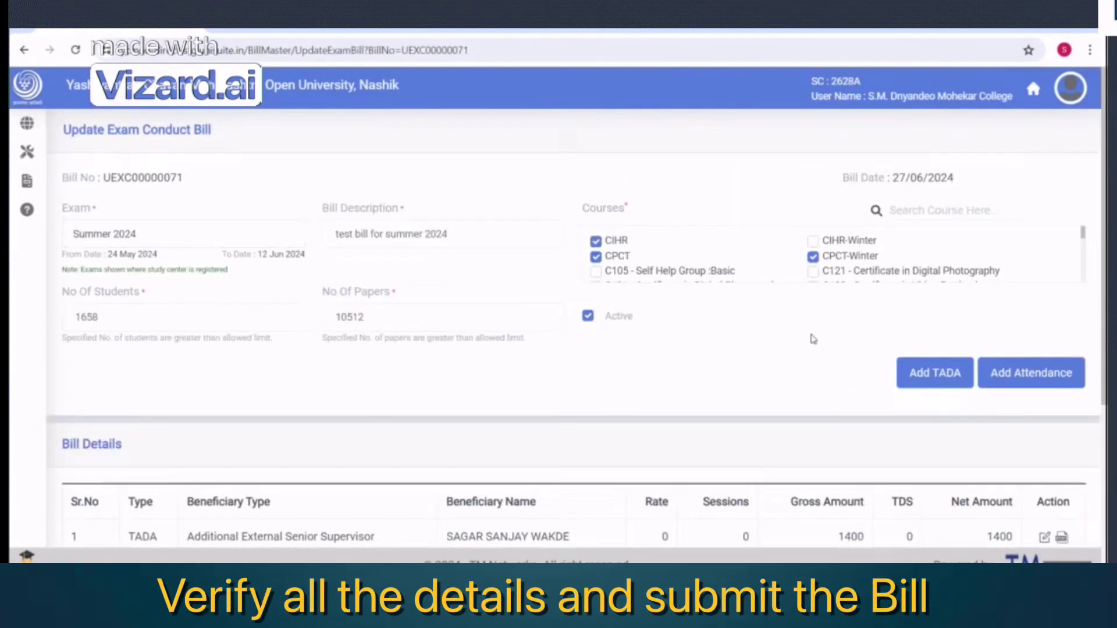
Check the 1400 TADA row and the beneficiary's green bank-record name in Bill Details
{"action": "scroll", "coordinate": [813, 339], "scroll_direction": "down", "scroll_amount": 5}
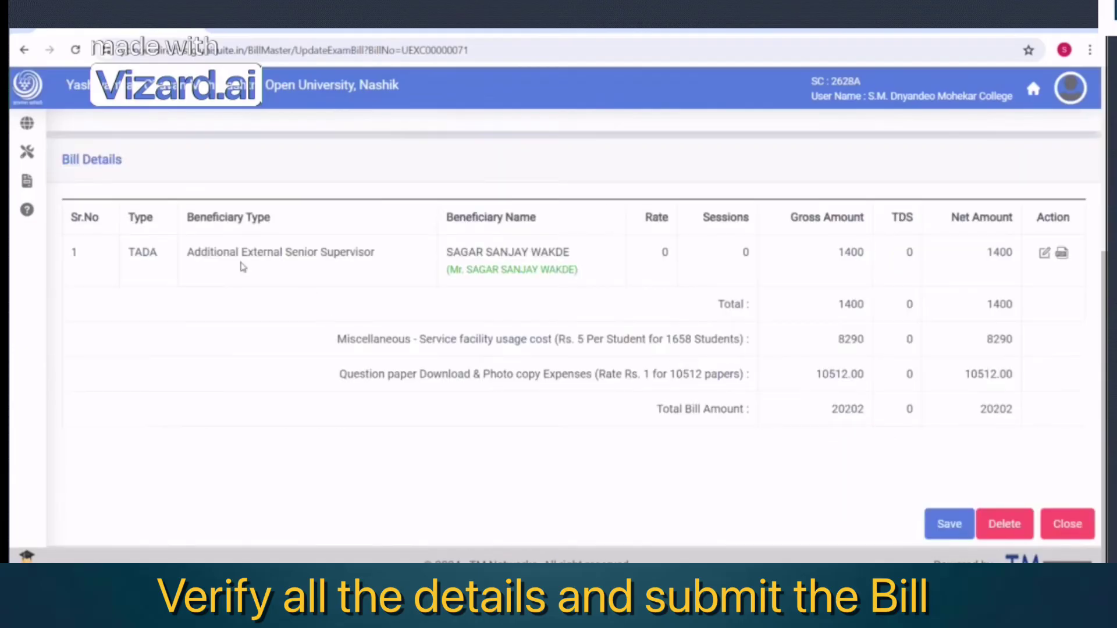
{"action": "scroll", "coordinate": [553, 263], "scroll_direction": "up", "scroll_amount": 3}
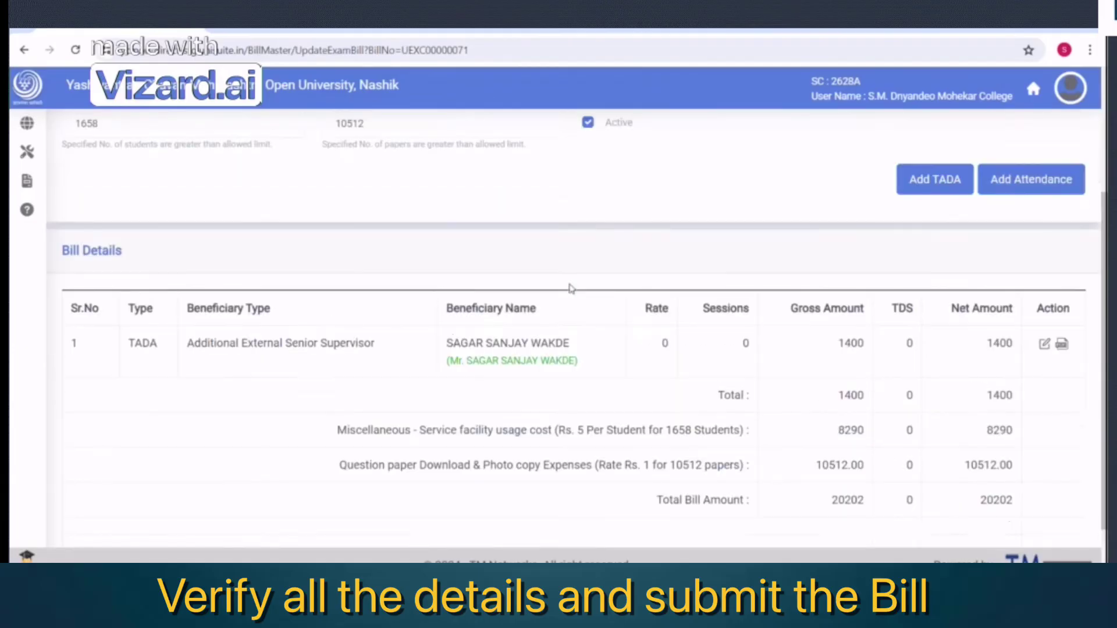
{"action": "left_click_drag", "start_coordinate": [451, 395], "coordinate": [579, 401]}
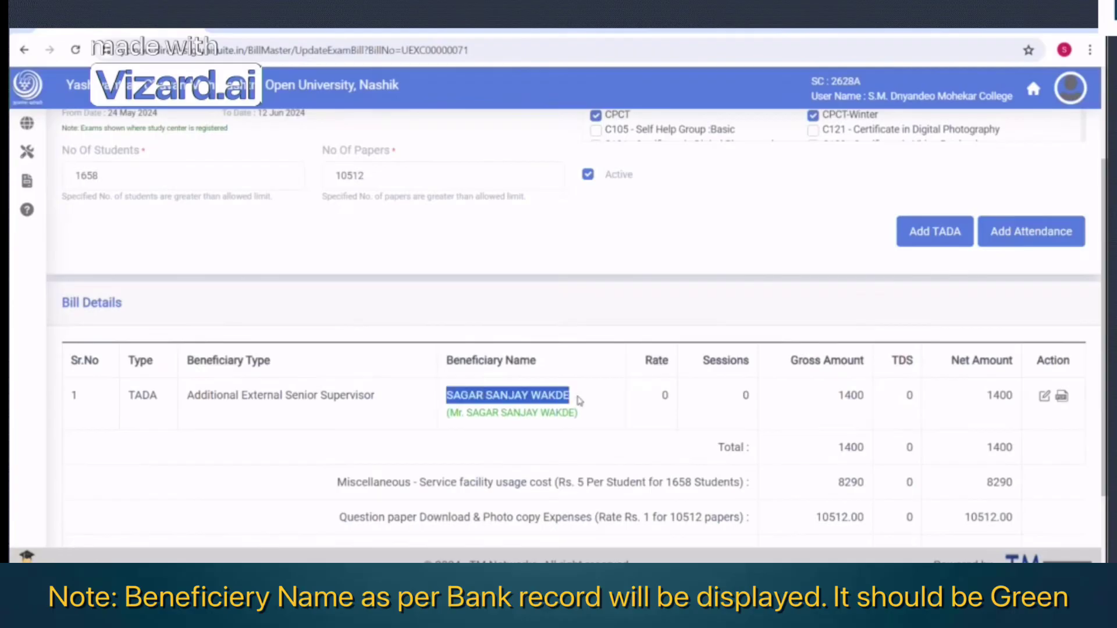
{"action": "left_click_drag", "start_coordinate": [453, 413], "coordinate": [583, 416]}
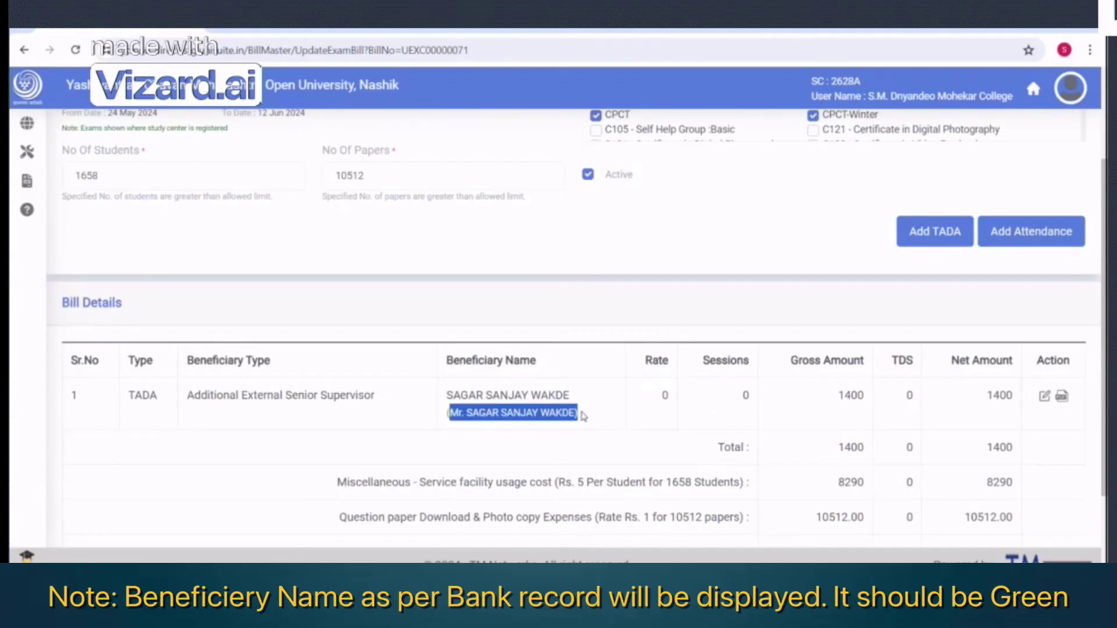
{"action": "triple_click", "coordinate": [602, 424]}
{"action": "mouse_move", "coordinate": [457, 398]}
{"action": "left_mouse_down"}
{"action": "mouse_move", "coordinate": [531, 396]}
{"action": "mouse_move", "coordinate": [589, 418]}
{"action": "mouse_move", "coordinate": [450, 414]}
{"action": "left_mouse_up"}
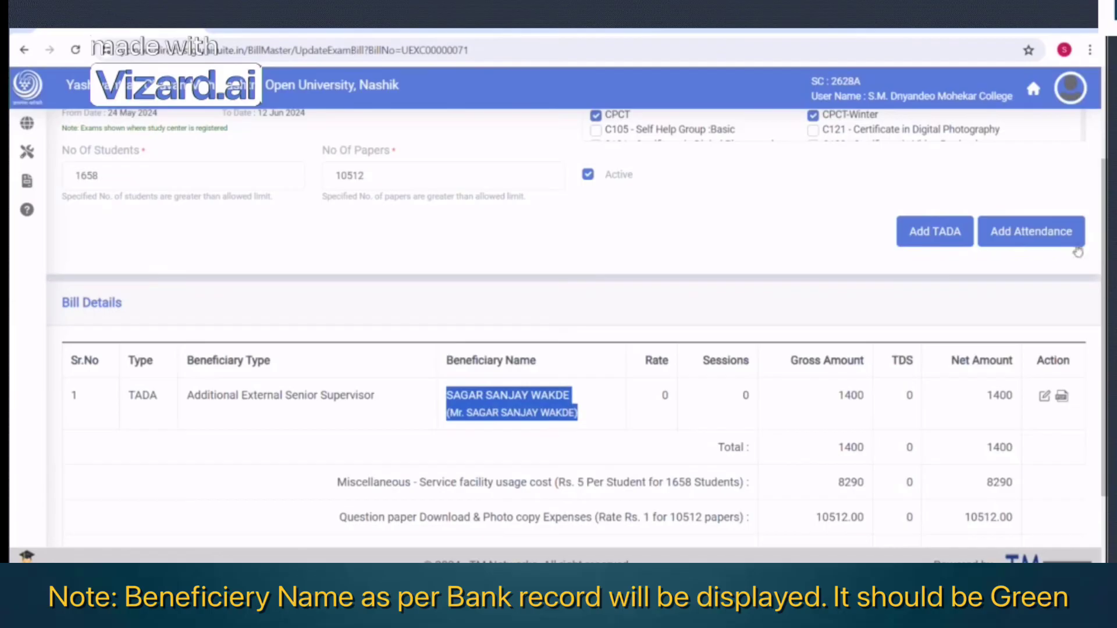
Add attendance for the chosen beneficiary as External Senior Supervisor, described as 'testdescription'
{"action": "left_click", "coordinate": [1032, 233]}
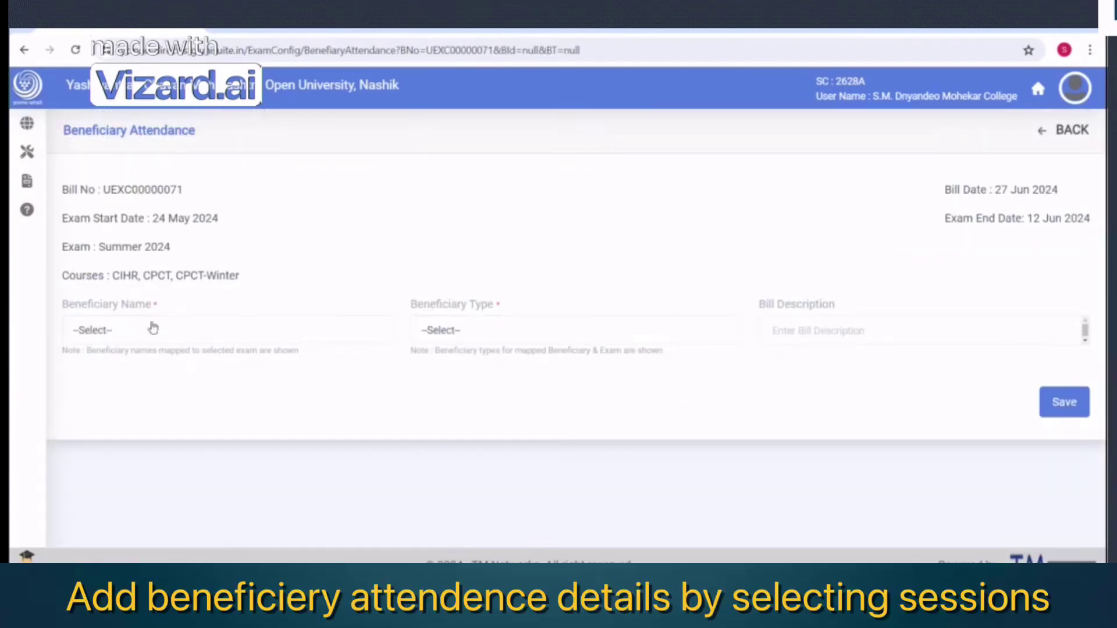
{"action": "left_click", "coordinate": [105, 328]}
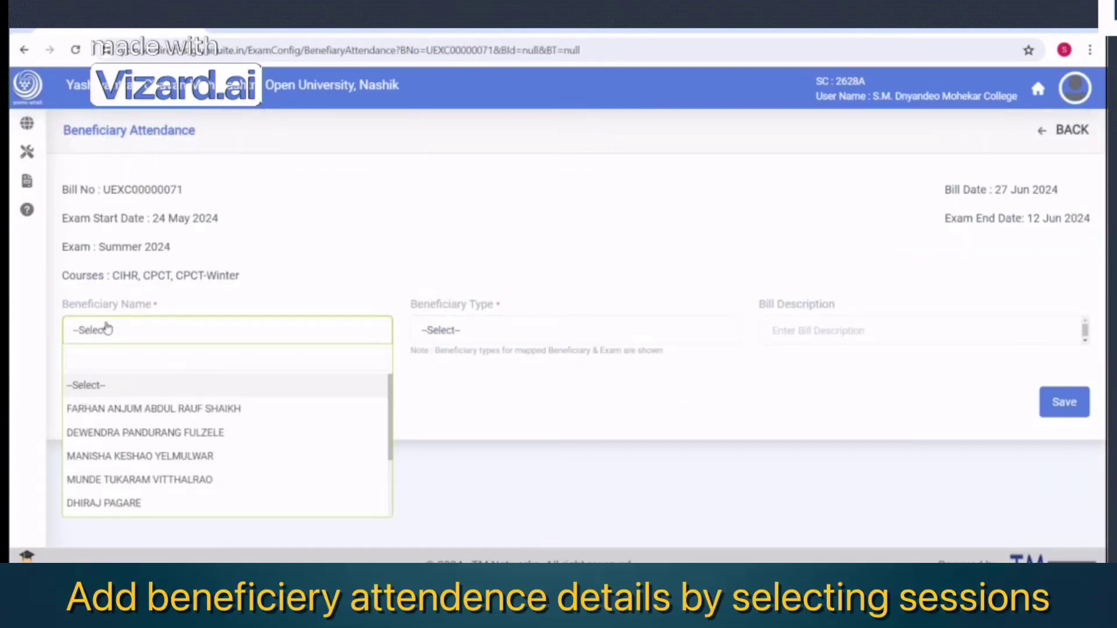
{"action": "scroll", "coordinate": [152, 483], "scroll_direction": "down", "scroll_amount": 2}
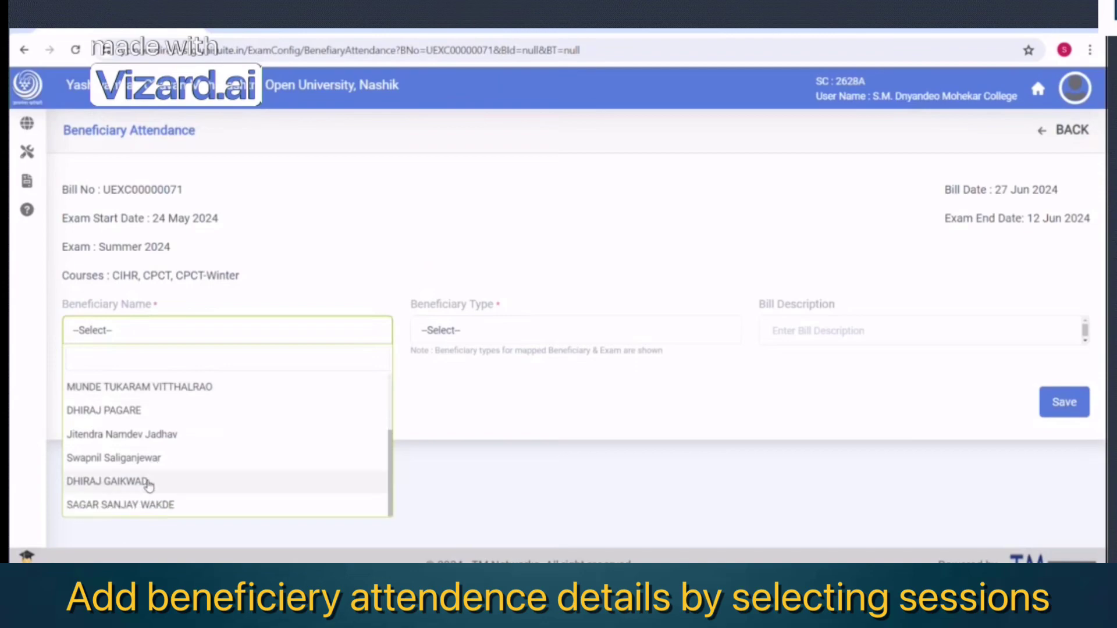
{"action": "left_click", "coordinate": [127, 504]}
{"action": "left_click", "coordinate": [438, 327]}
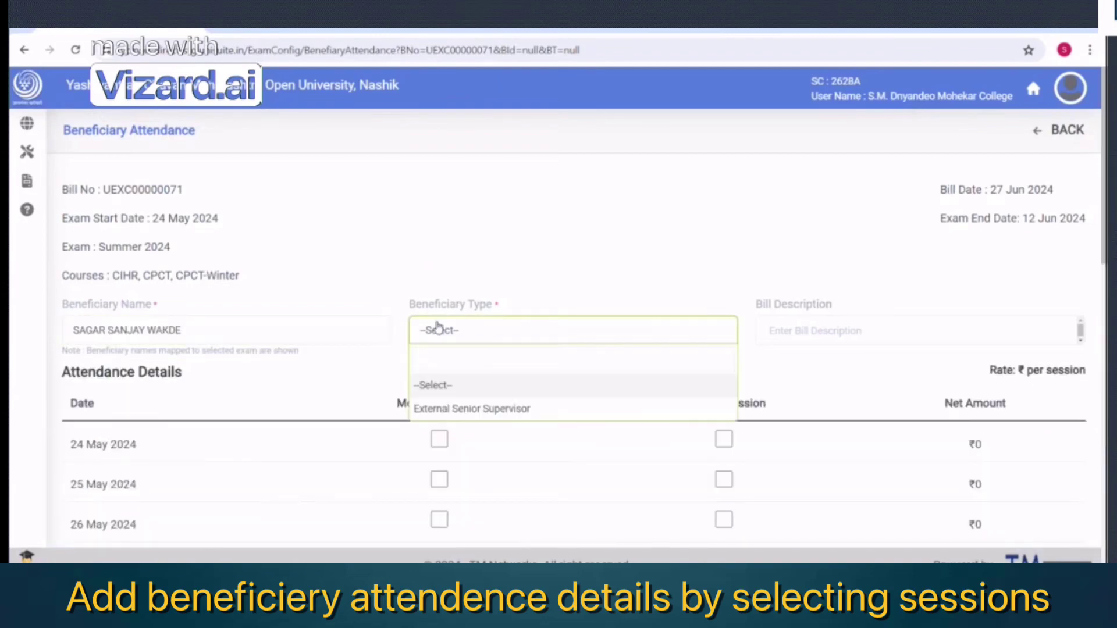
{"action": "left_click", "coordinate": [448, 411]}
{"action": "left_click", "coordinate": [792, 332]}
{"action": "type", "text": "test"}
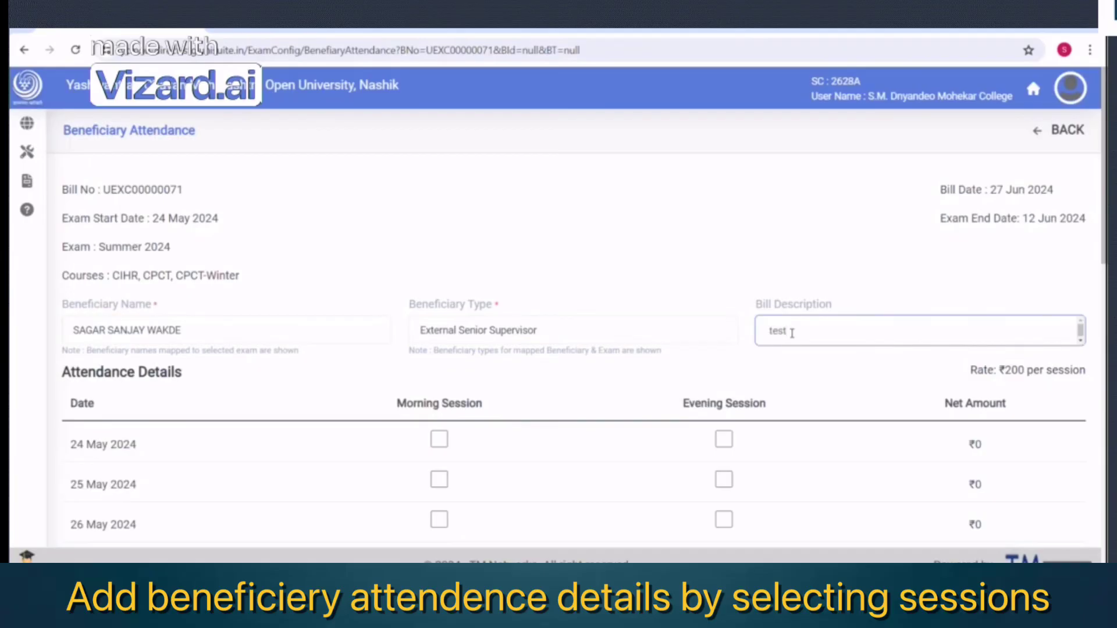
{"action": "type", "text": "description"}
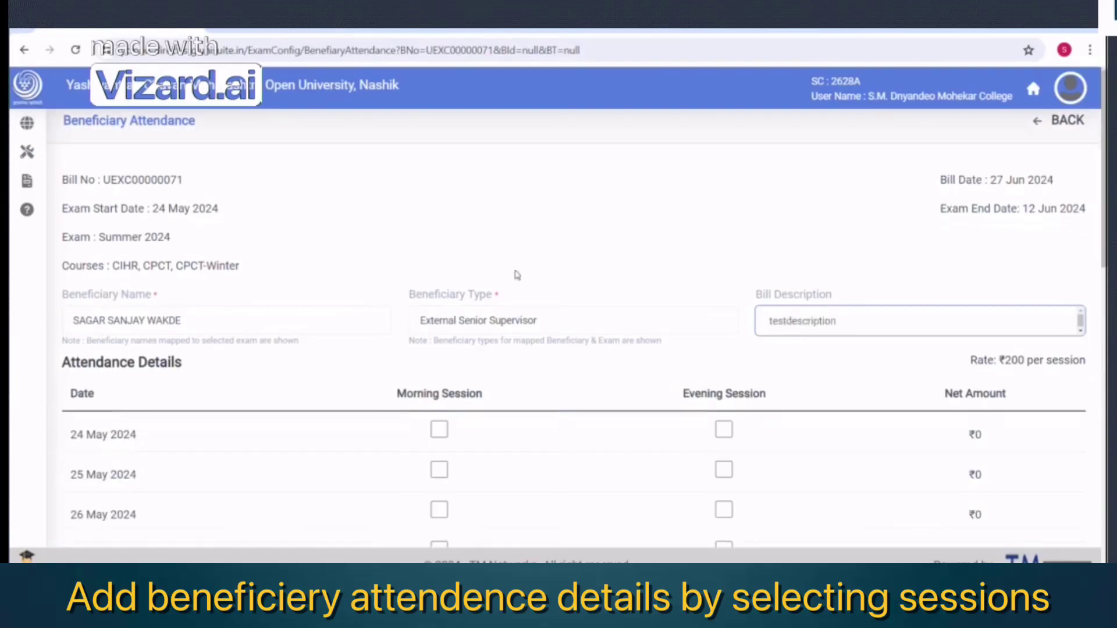
{"action": "scroll", "coordinate": [515, 291], "scroll_direction": "down", "scroll_amount": 4}
{"action": "scroll", "coordinate": [357, 314], "scroll_direction": "up", "scroll_amount": 3}
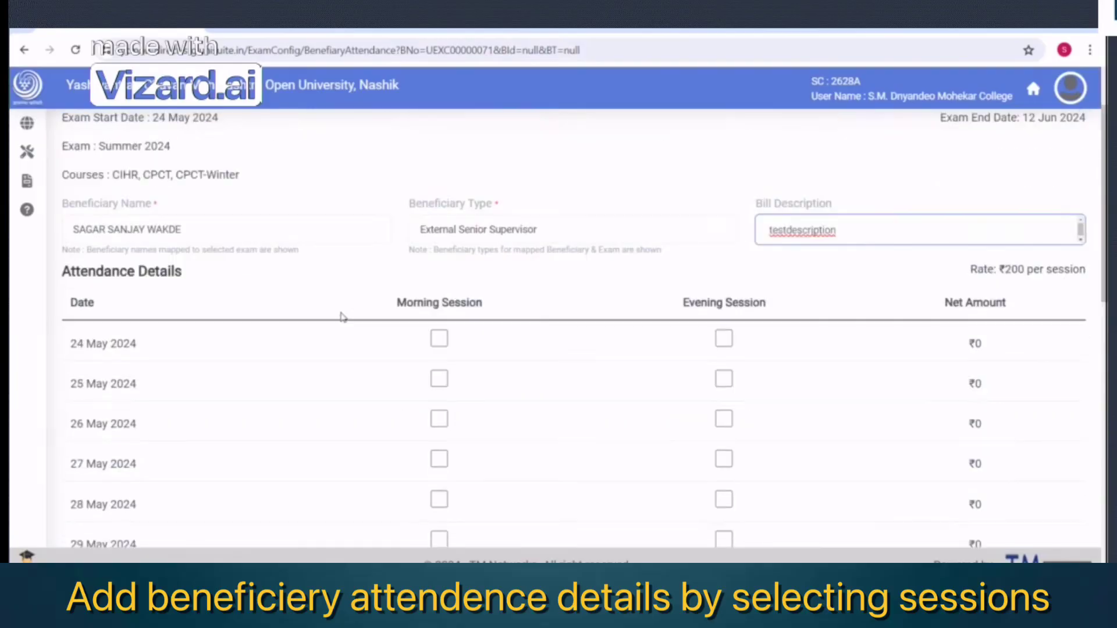
{"action": "scroll", "coordinate": [481, 424], "scroll_direction": "down", "scroll_amount": 1}
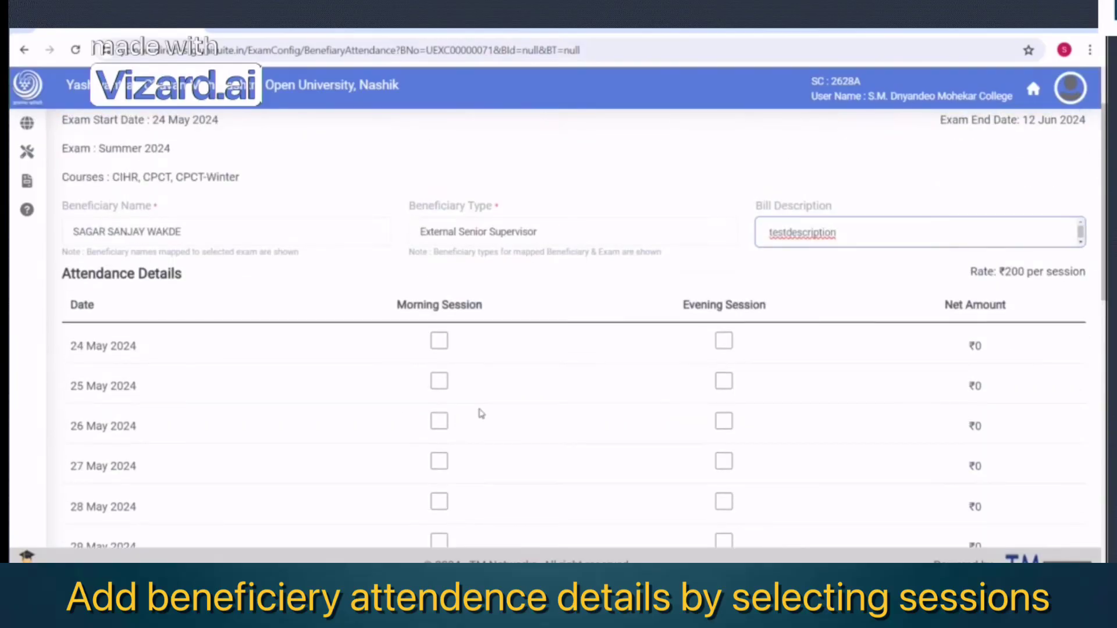
Mark morning sessions 27–30 May and evening sessions 27–29 May as attended
{"action": "left_click", "coordinate": [440, 418]}
{"action": "left_click", "coordinate": [441, 458]}
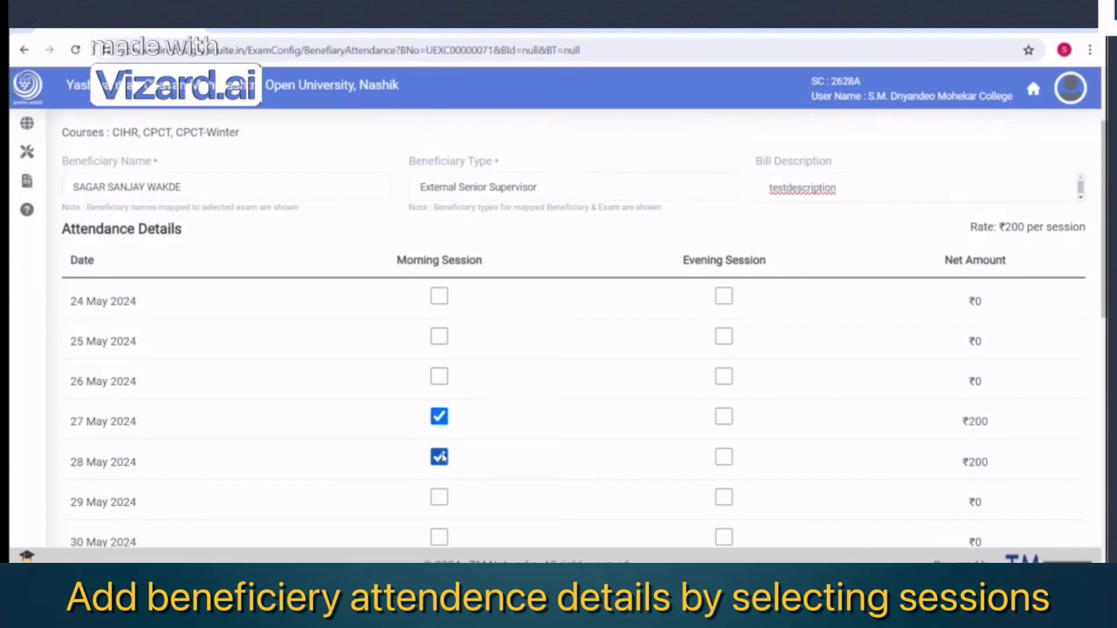
{"action": "scroll", "coordinate": [479, 468], "scroll_direction": "down", "scroll_amount": 1}
{"action": "left_click", "coordinate": [439, 429]}
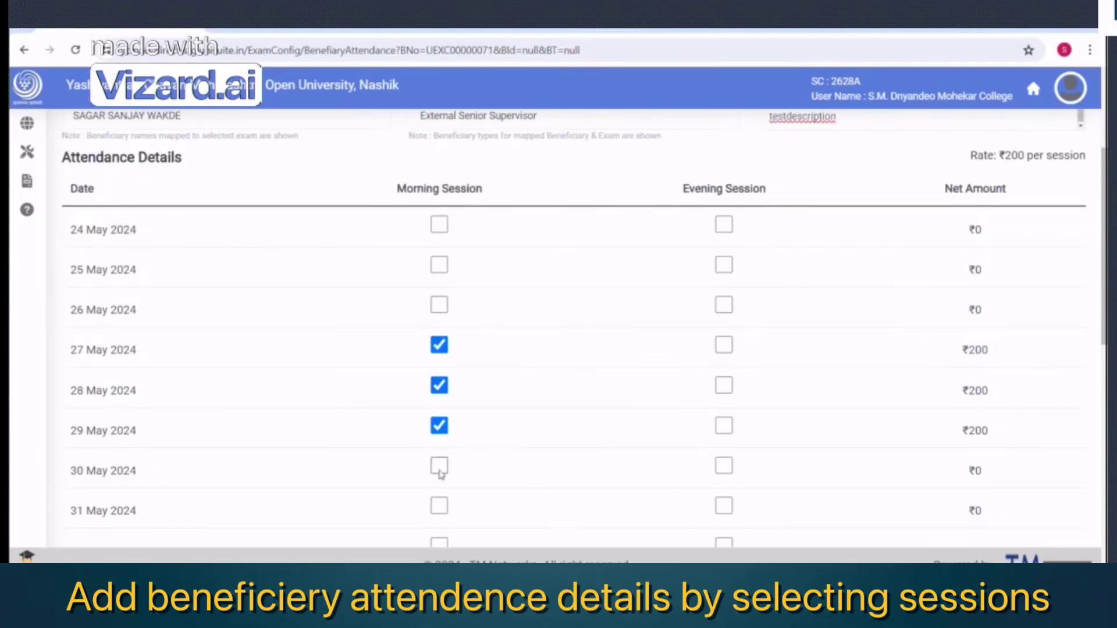
{"action": "left_click", "coordinate": [439, 466]}
{"action": "left_click", "coordinate": [723, 346]}
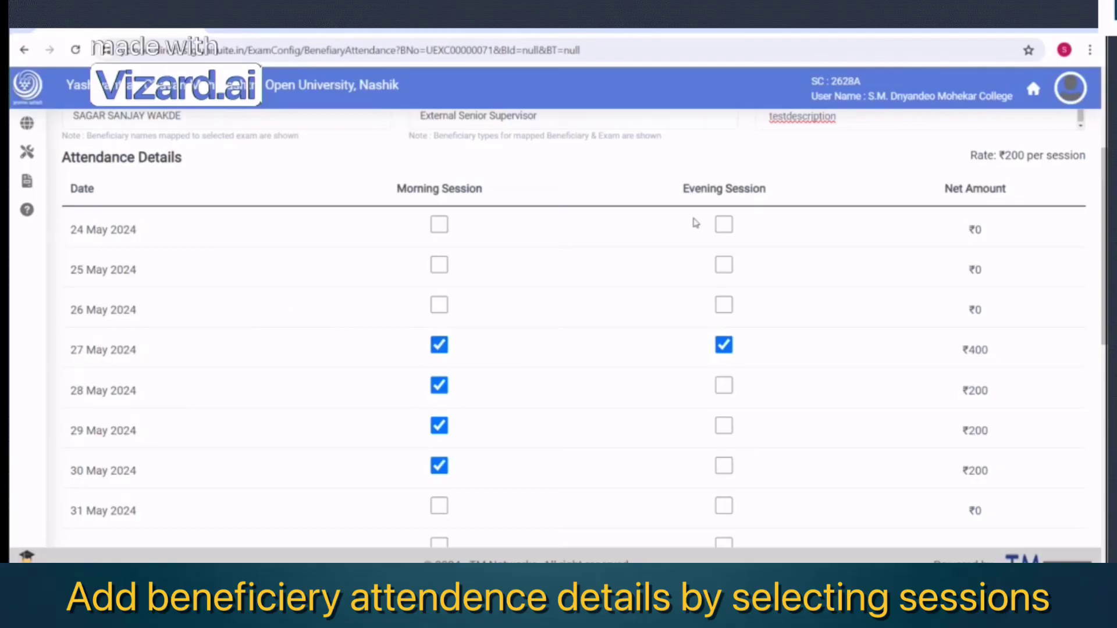
{"action": "scroll", "coordinate": [506, 349], "scroll_direction": "down", "scroll_amount": 1}
{"action": "scroll", "coordinate": [507, 349], "scroll_direction": "up", "scroll_amount": 1}
{"action": "scroll", "coordinate": [508, 350], "scroll_direction": "up", "scroll_amount": 1}
{"action": "scroll", "coordinate": [611, 442], "scroll_direction": "down", "scroll_amount": 1}
{"action": "left_click", "coordinate": [726, 387]}
{"action": "left_click", "coordinate": [725, 426]}
Confirm ₹1400 gross, ₹140 TDS and ₹1260 net, then save the attendance
{"action": "scroll", "coordinate": [855, 411], "scroll_direction": "down", "scroll_amount": 10}
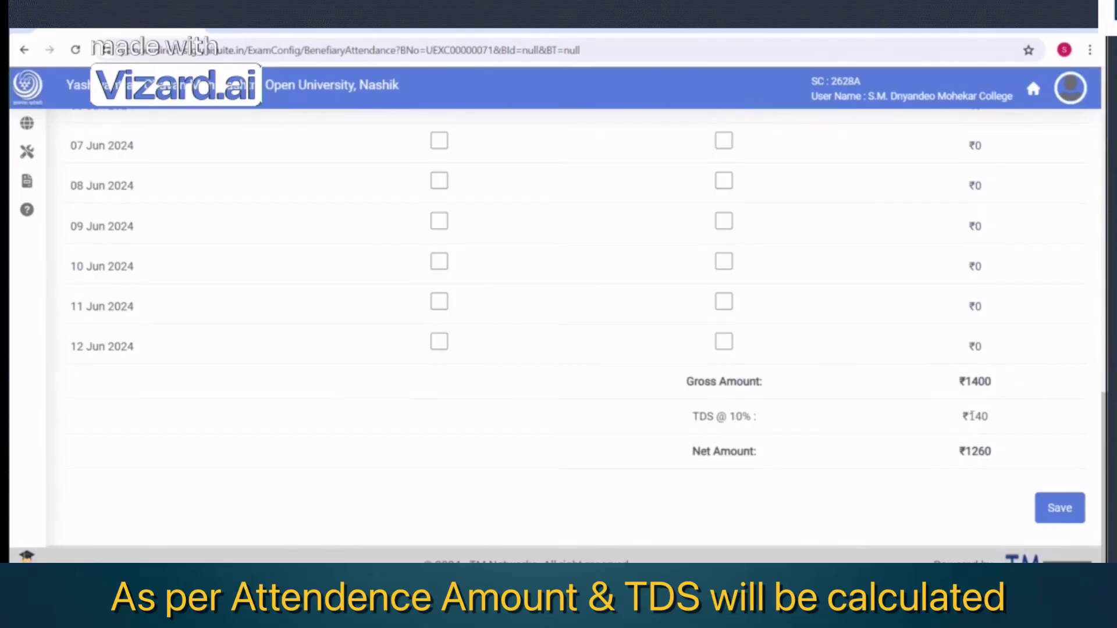
{"action": "left_click_drag", "start_coordinate": [969, 416], "coordinate": [997, 419]}
{"action": "left_click", "coordinate": [1032, 425]}
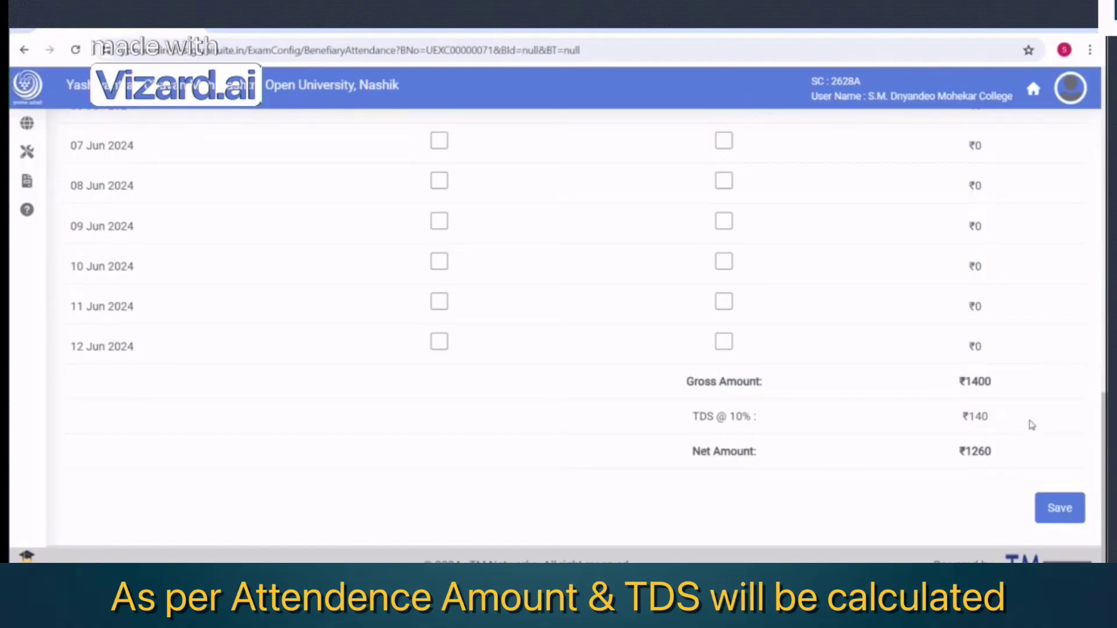
{"action": "left_click", "coordinate": [1060, 508]}
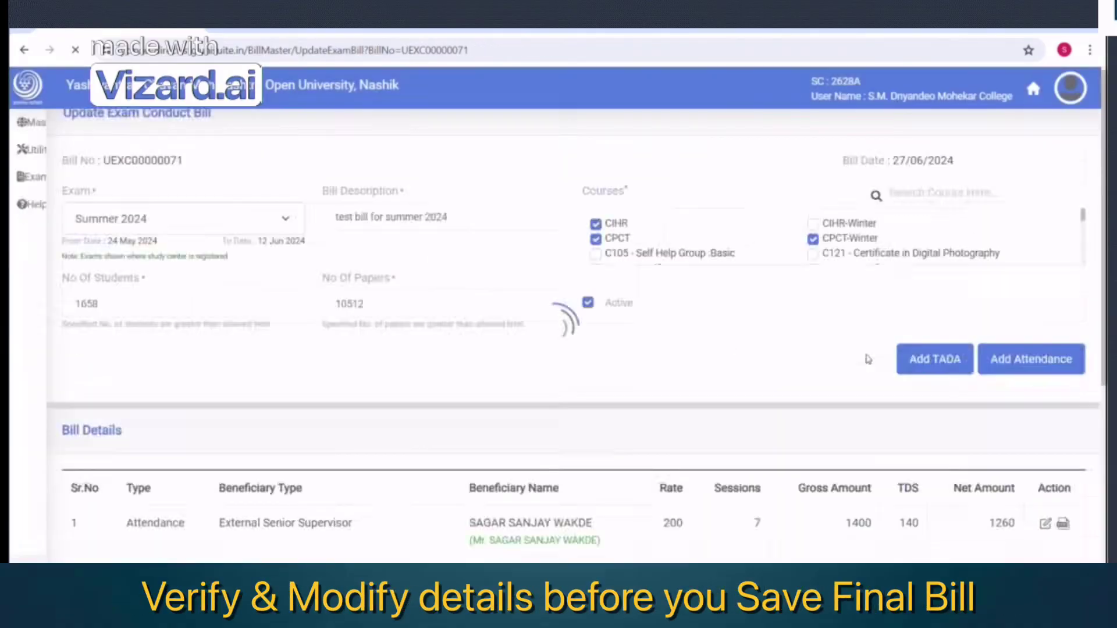
{"action": "scroll", "coordinate": [980, 500], "scroll_direction": "down", "scroll_amount": 5}
Save the bill, then reopen and re-save the attendance entry
{"action": "left_click", "coordinate": [945, 530]}
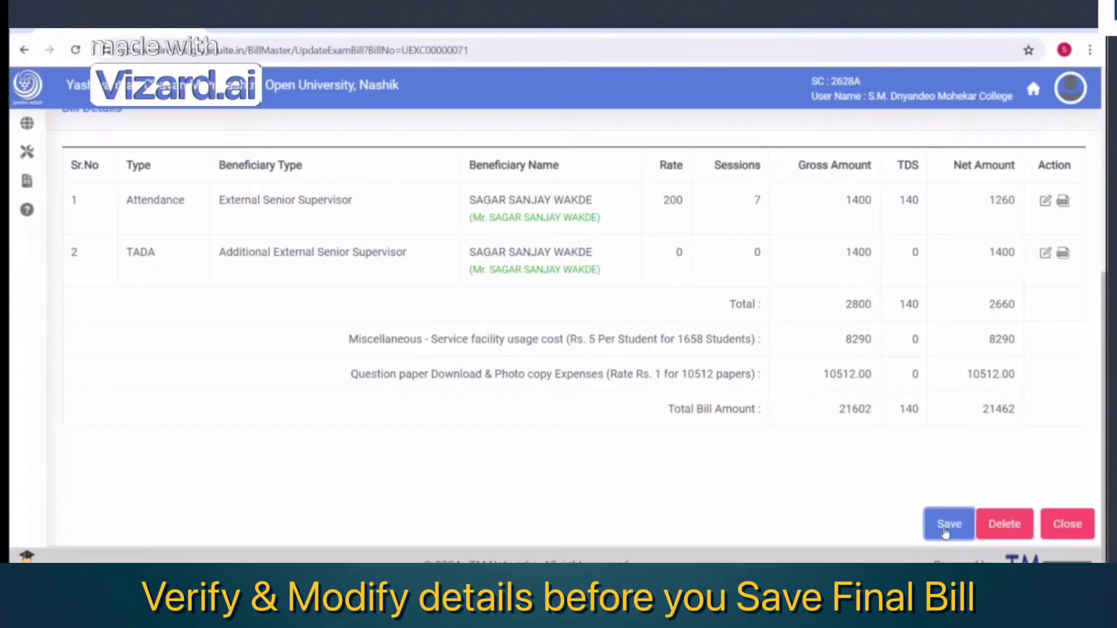
{"action": "scroll", "coordinate": [563, 394], "scroll_direction": "up", "scroll_amount": 2}
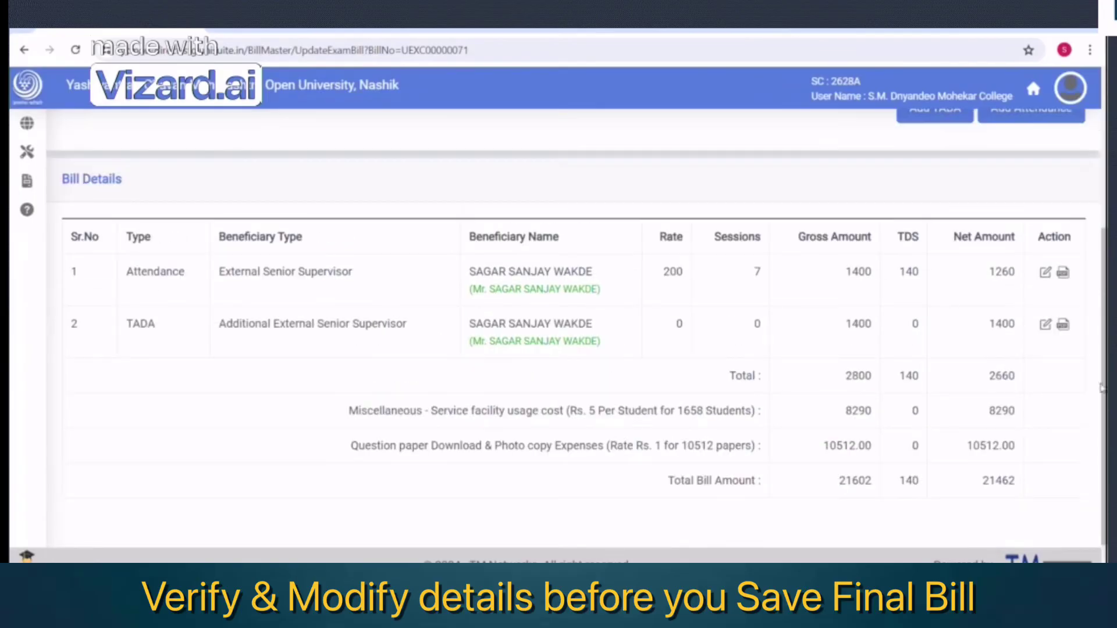
{"action": "left_click", "coordinate": [1046, 272]}
{"action": "scroll", "coordinate": [865, 353], "scroll_direction": "down", "scroll_amount": 12}
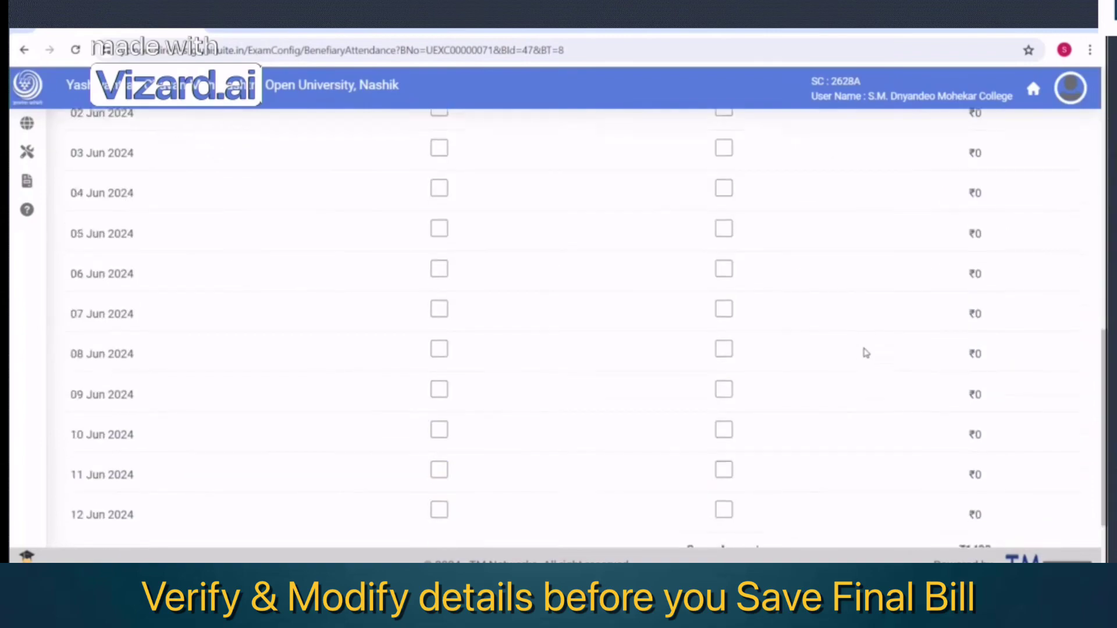
{"action": "left_click", "coordinate": [1049, 511]}
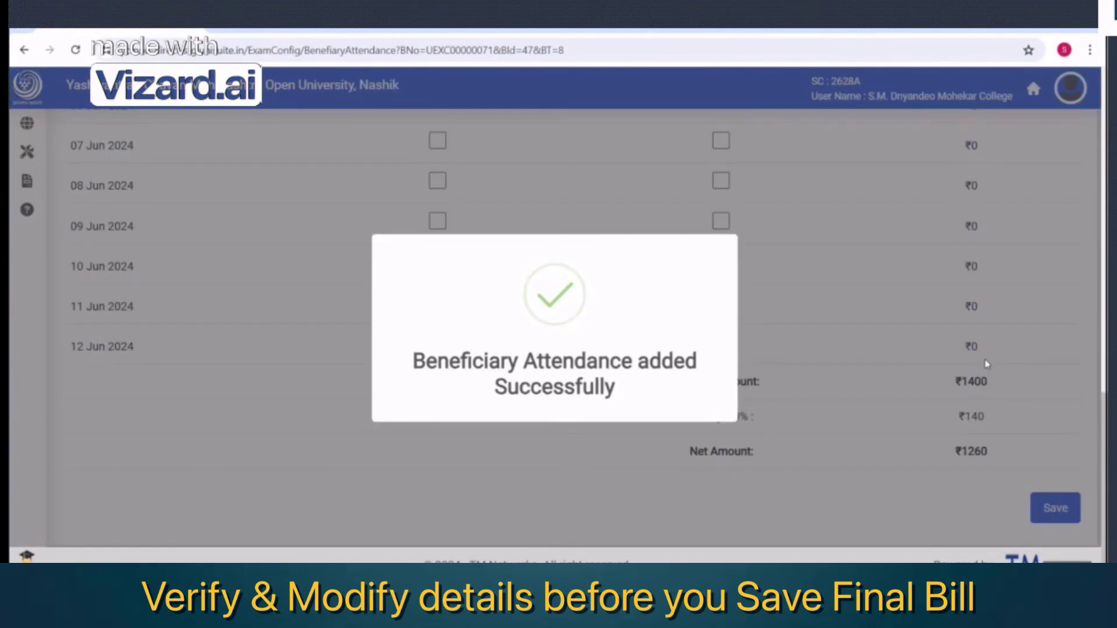
Reopen the TADA entry, re-save its details and resubmit the TADA claim
{"action": "scroll", "coordinate": [1024, 433], "scroll_direction": "down", "scroll_amount": 4}
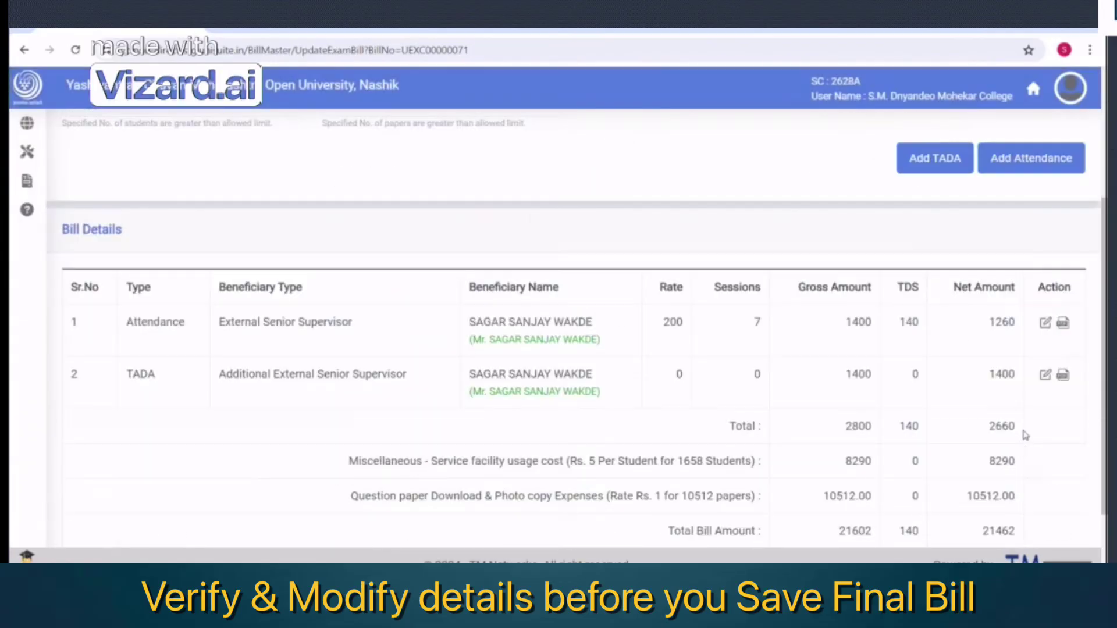
{"action": "left_click", "coordinate": [1045, 374]}
{"action": "scroll", "coordinate": [875, 349], "scroll_direction": "down", "scroll_amount": 3}
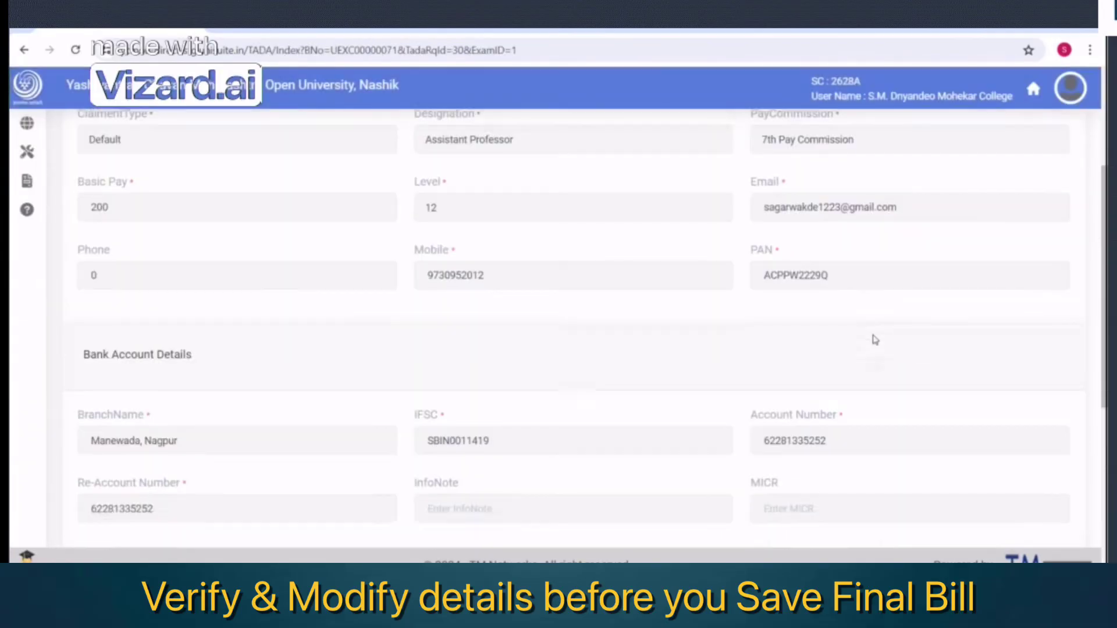
{"action": "scroll", "coordinate": [875, 339], "scroll_direction": "up", "scroll_amount": 4}
{"action": "scroll", "coordinate": [872, 338], "scroll_direction": "down", "scroll_amount": 9}
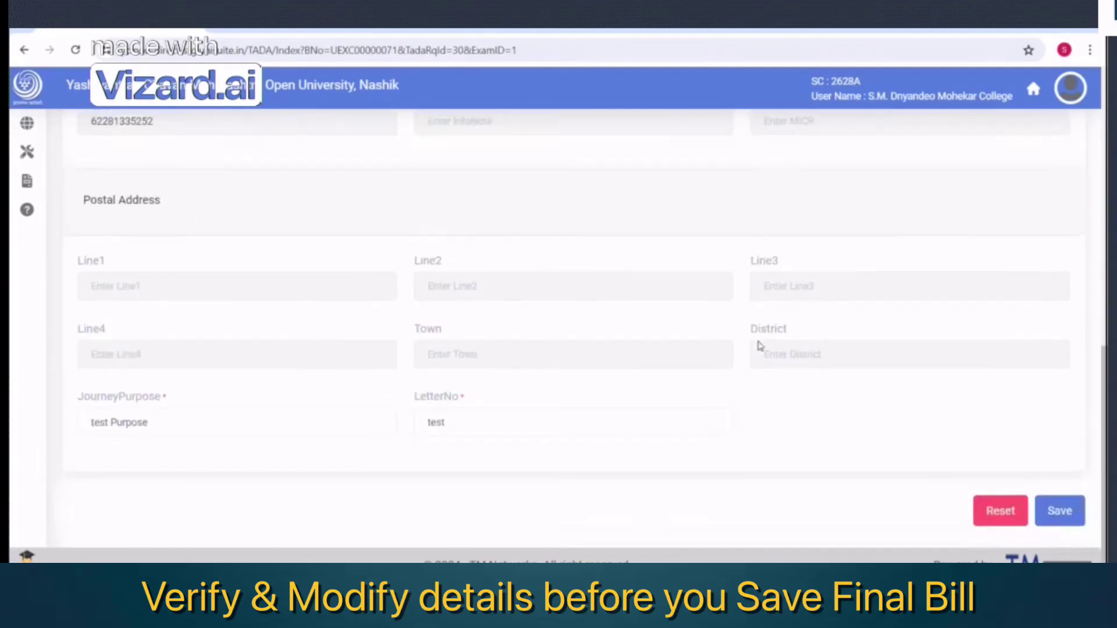
{"action": "left_click", "coordinate": [1060, 511]}
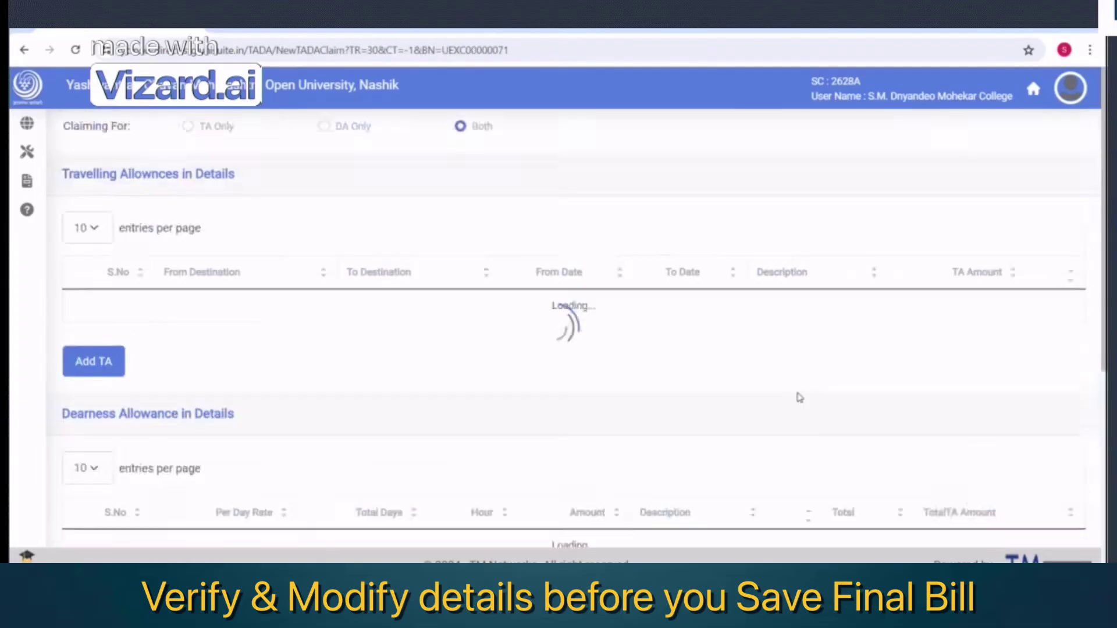
{"action": "scroll", "coordinate": [798, 390], "scroll_direction": "down", "scroll_amount": 6}
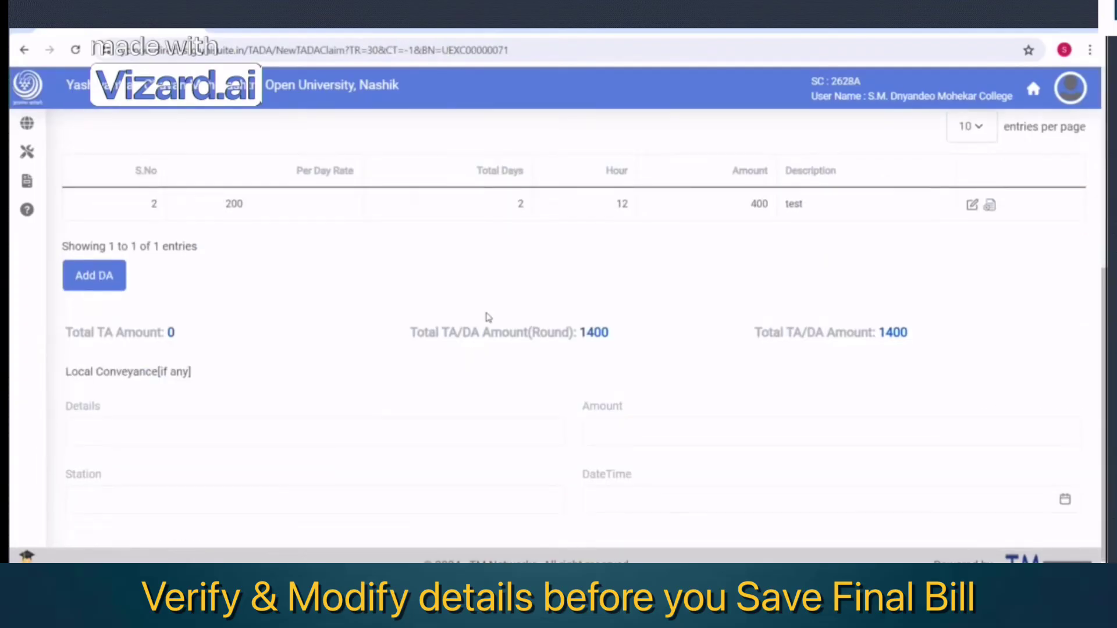
{"action": "scroll", "coordinate": [960, 297], "scroll_direction": "down", "scroll_amount": 1}
{"action": "left_click", "coordinate": [1050, 523]}
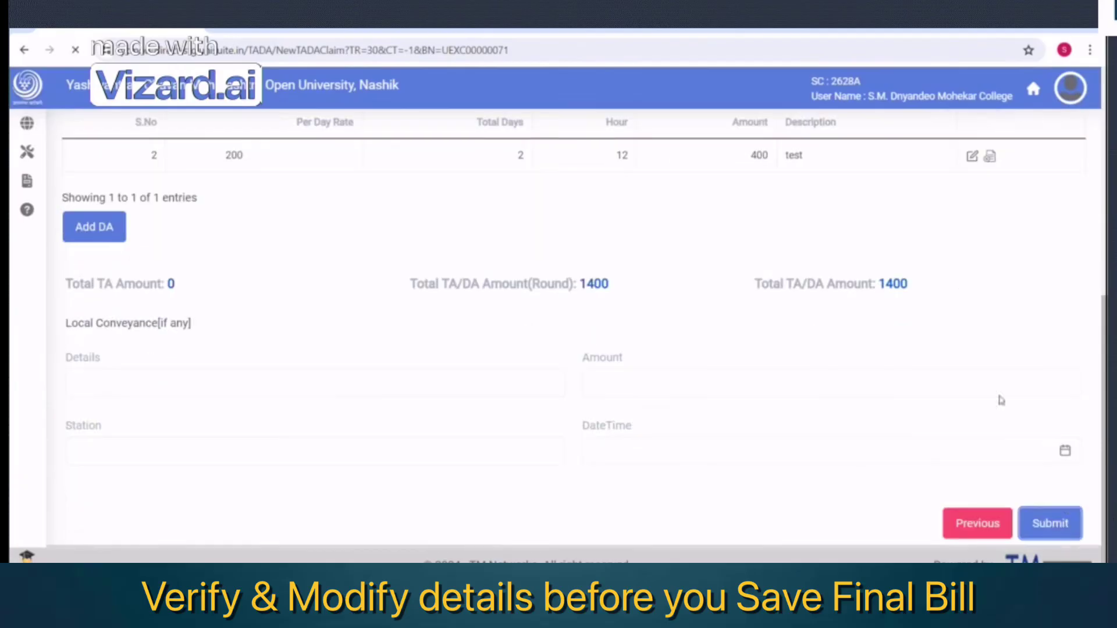
{"action": "scroll", "coordinate": [872, 425], "scroll_direction": "down", "scroll_amount": 5}
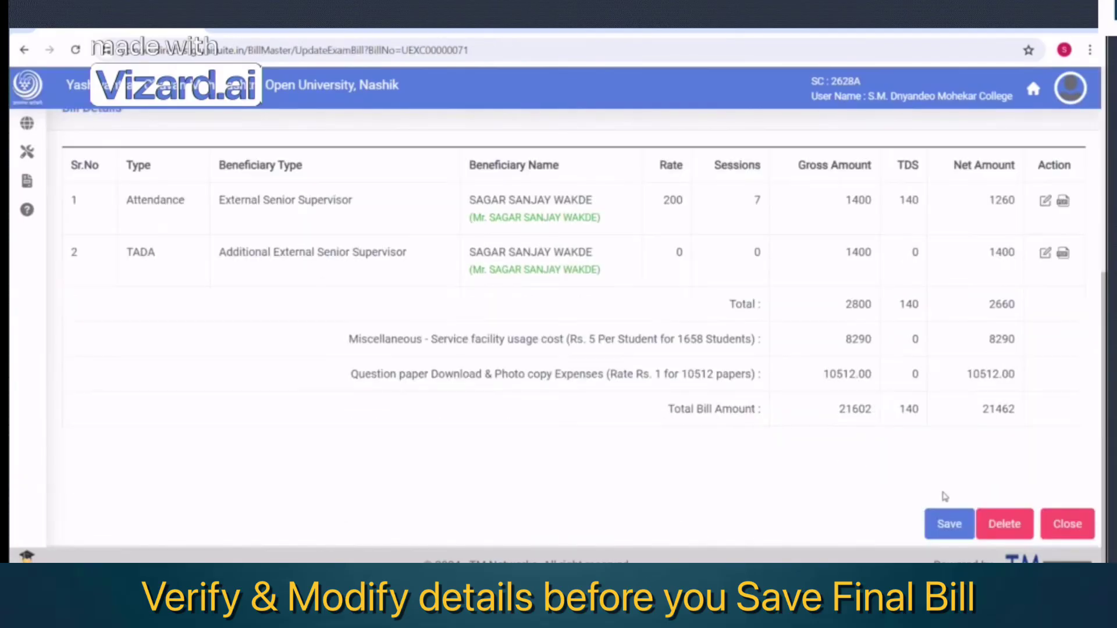
Save the bill changes and bring up the pending bill's Action menu on the dashboard
{"action": "left_click", "coordinate": [948, 524]}
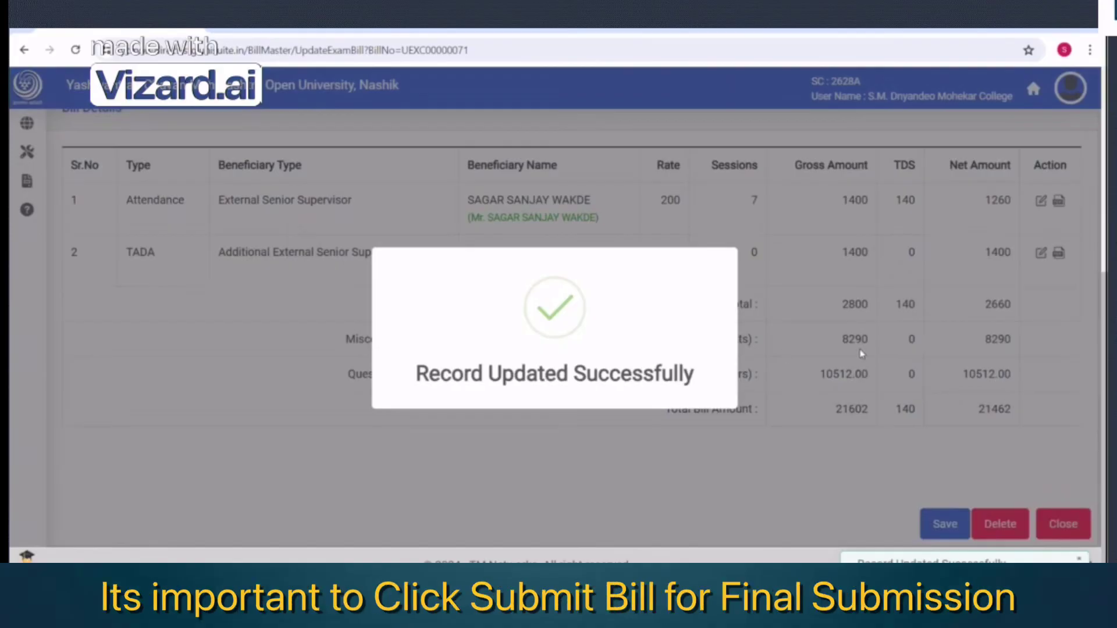
{"action": "scroll", "coordinate": [706, 367], "scroll_direction": "down", "scroll_amount": 4}
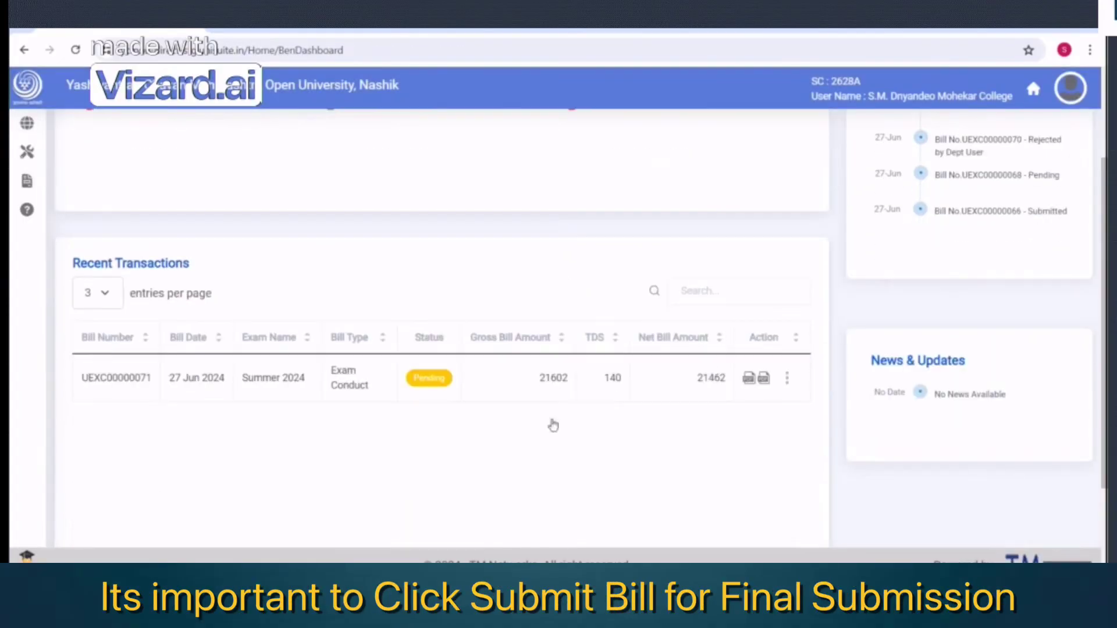
{"action": "left_click", "coordinate": [787, 379]}
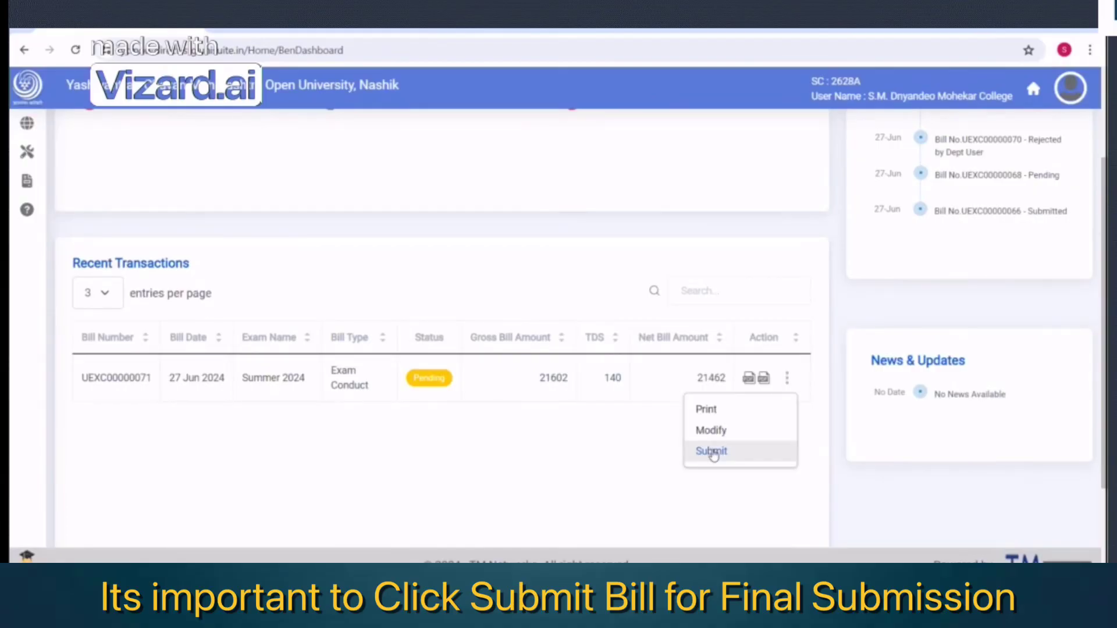
Choose Submit for the pending bill and review its 21602 gross, 21462 net details
{"action": "left_click", "coordinate": [712, 452]}
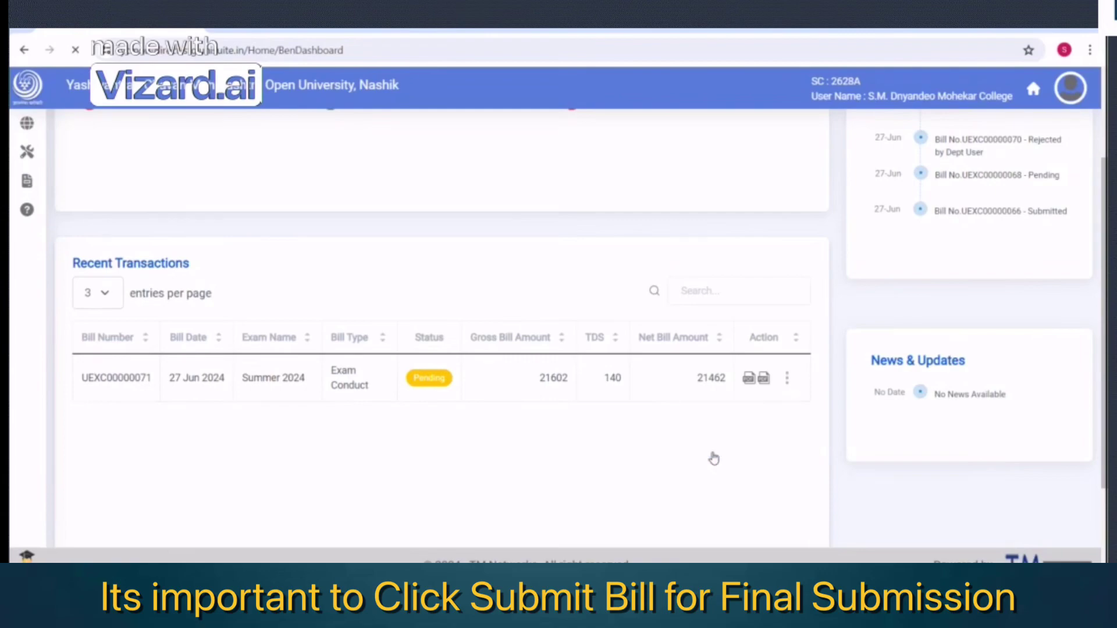
{"action": "scroll", "coordinate": [768, 349], "scroll_direction": "down", "scroll_amount": 5}
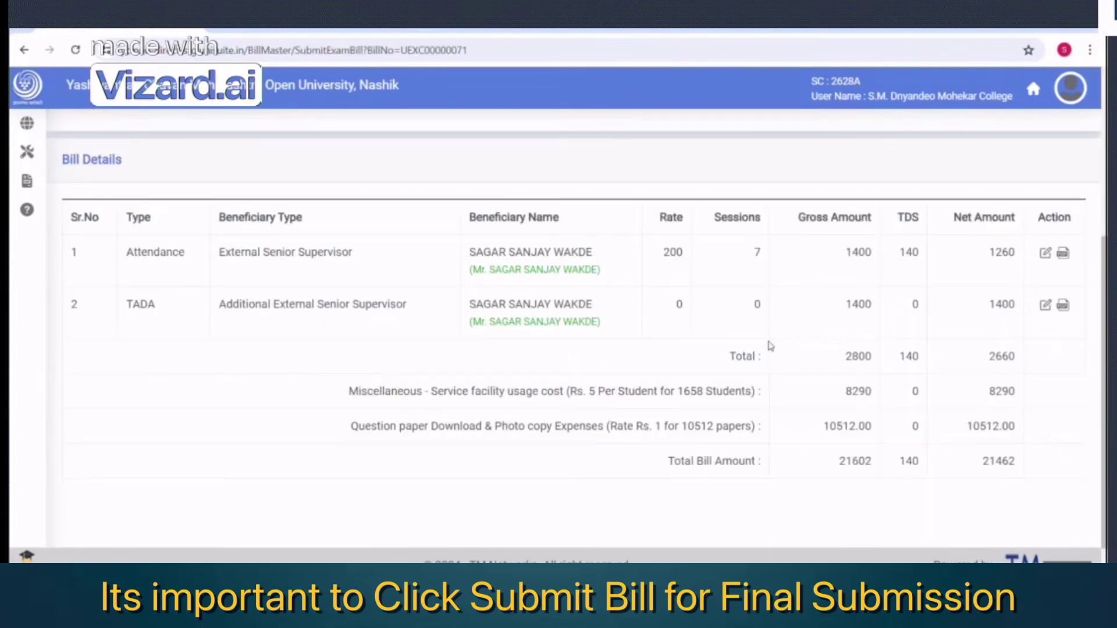
{"action": "scroll", "coordinate": [963, 380], "scroll_direction": "down", "scroll_amount": 1}
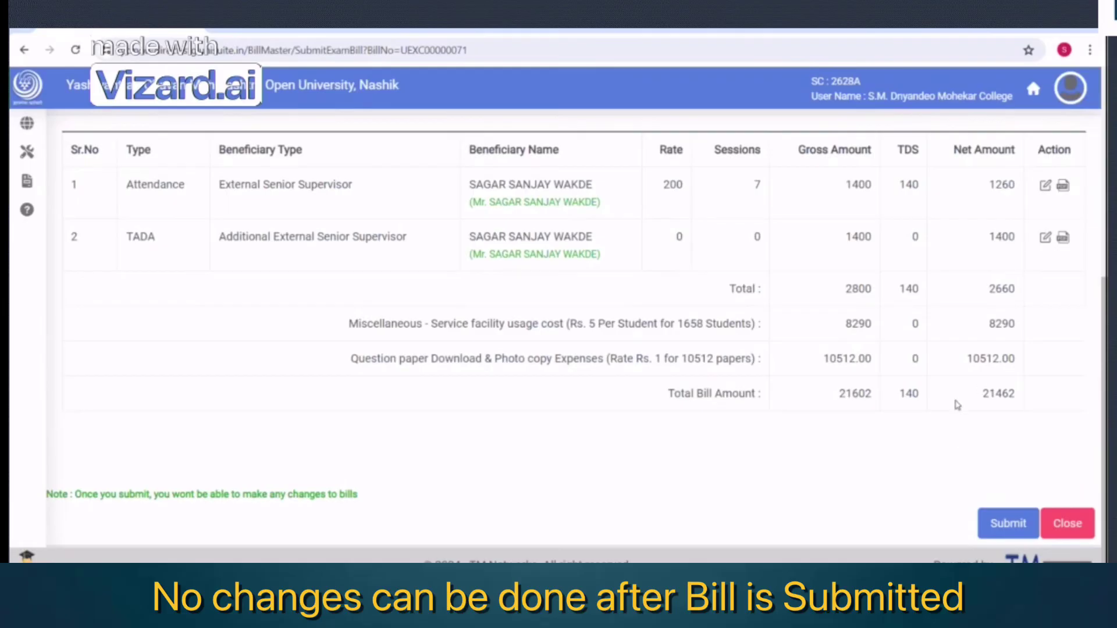
Submit the bill and confirm its Action menu no longer allows Modify or Submit
{"action": "left_click", "coordinate": [1003, 530]}
{"action": "scroll", "coordinate": [692, 442], "scroll_direction": "down", "scroll_amount": 2}
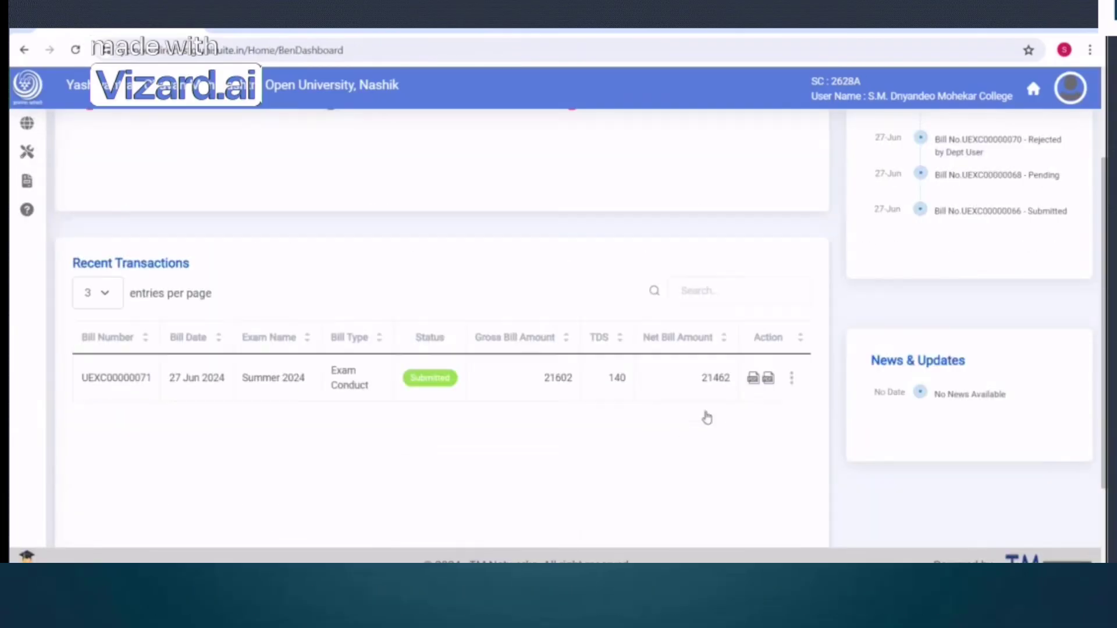
{"action": "left_click", "coordinate": [792, 380]}
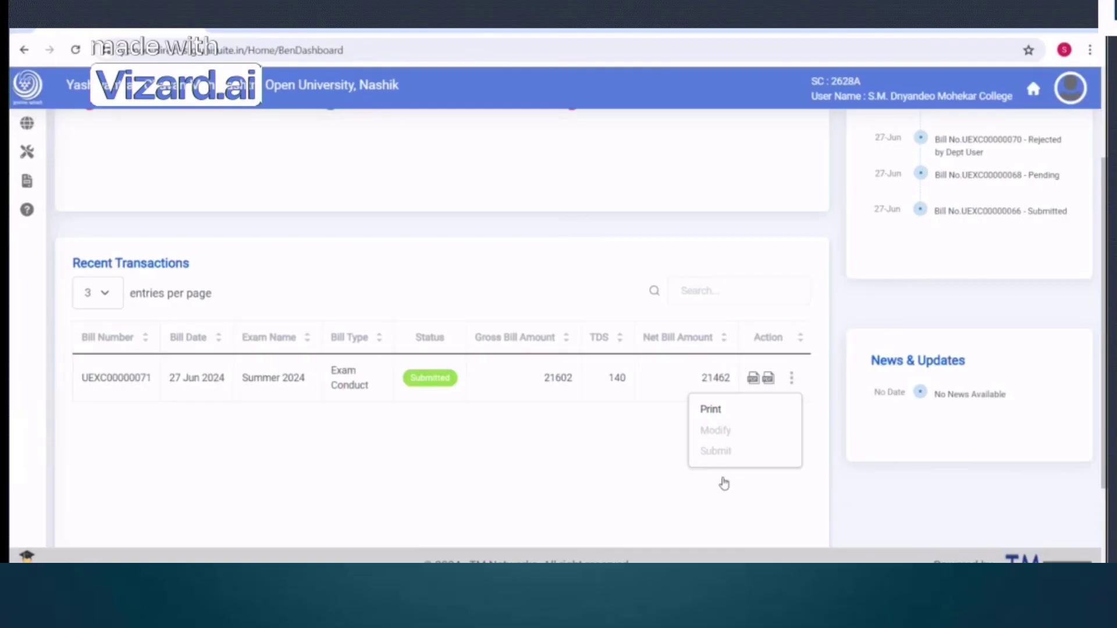
{"action": "left_click", "coordinate": [585, 474]}
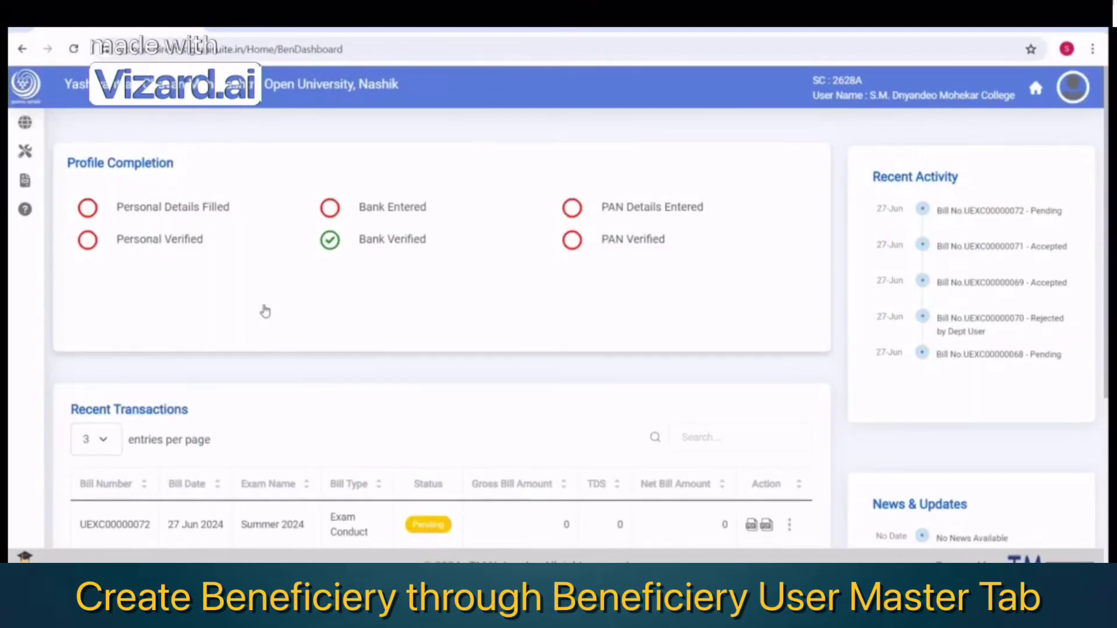
Open the Beneficiary User Master list, start a new beneficiary, then return to the list
{"action": "mouse_move", "coordinate": [58, 143]}
{"action": "left_click", "coordinate": [80, 124]}
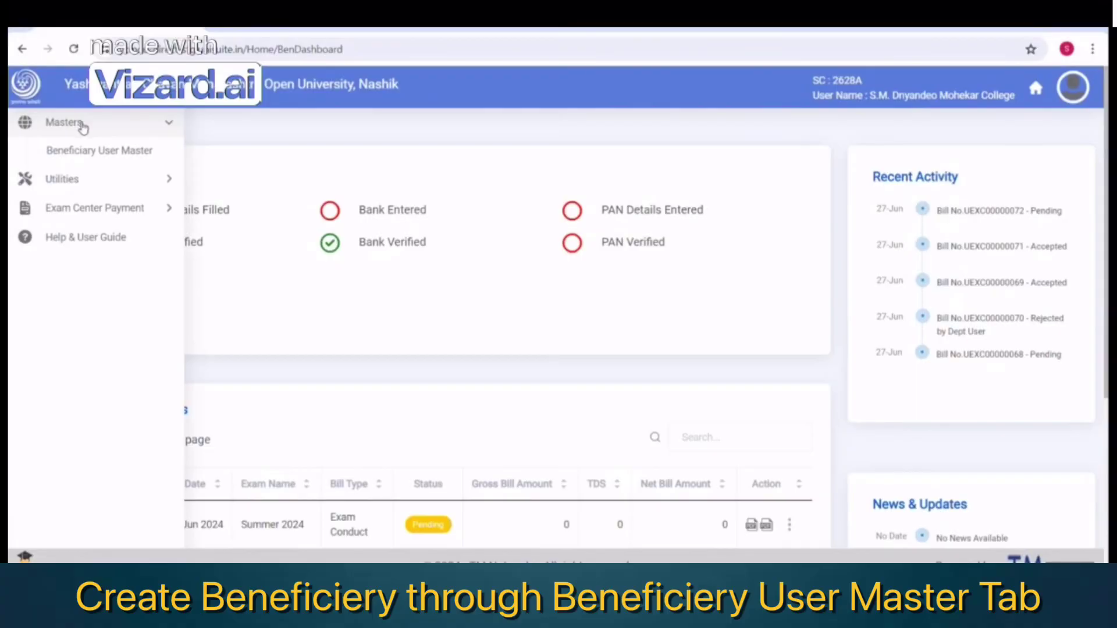
{"action": "left_click", "coordinate": [100, 153]}
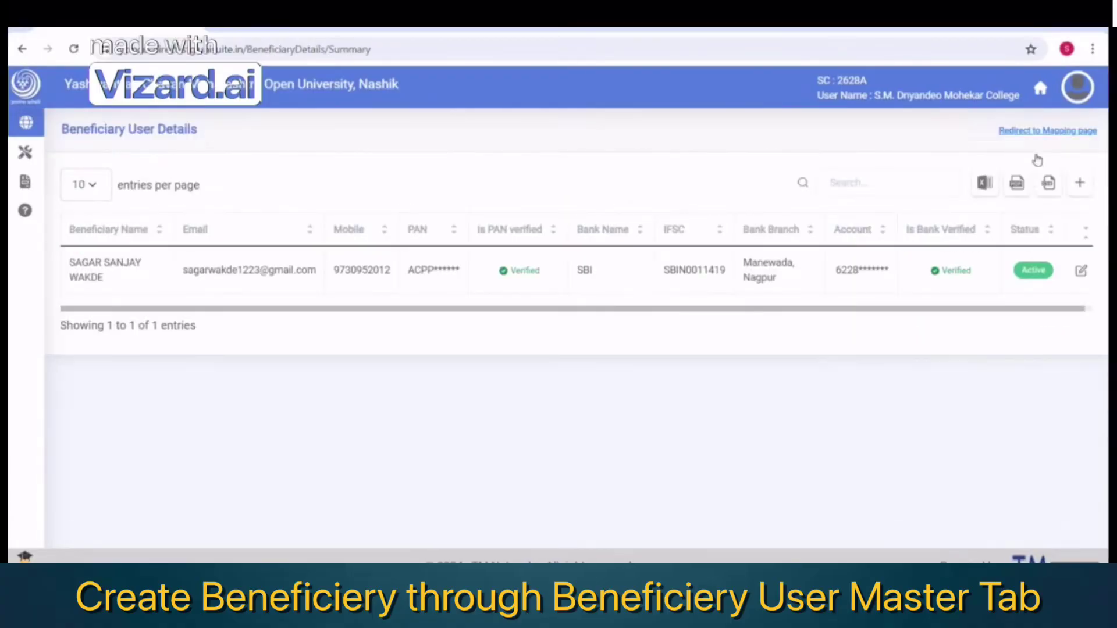
{"action": "left_click", "coordinate": [1080, 185]}
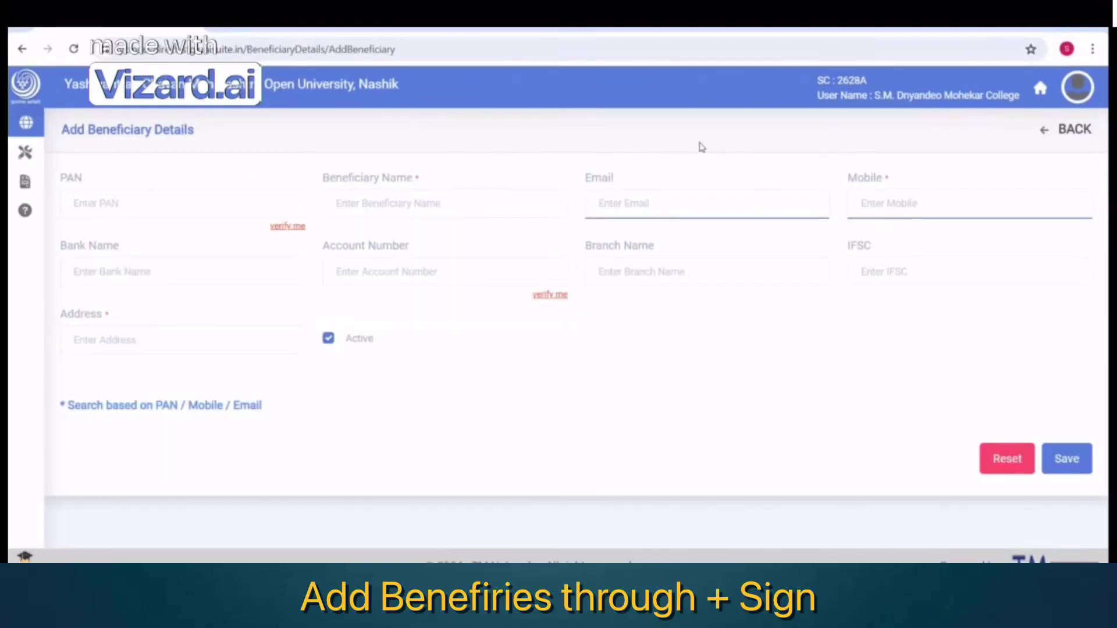
{"action": "left_click", "coordinate": [1078, 137]}
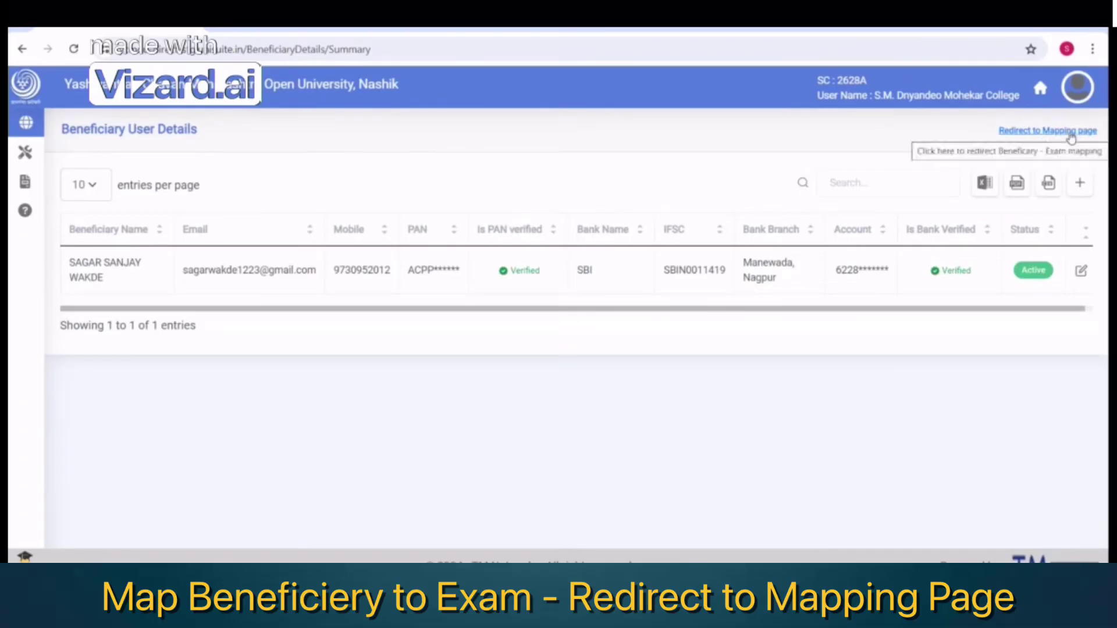
Open the Beneficiary & Exam Mapping list and start a new beneficiary-to-exam mapping
{"action": "mouse_move", "coordinate": [26, 125]}
{"action": "left_click", "coordinate": [74, 181]}
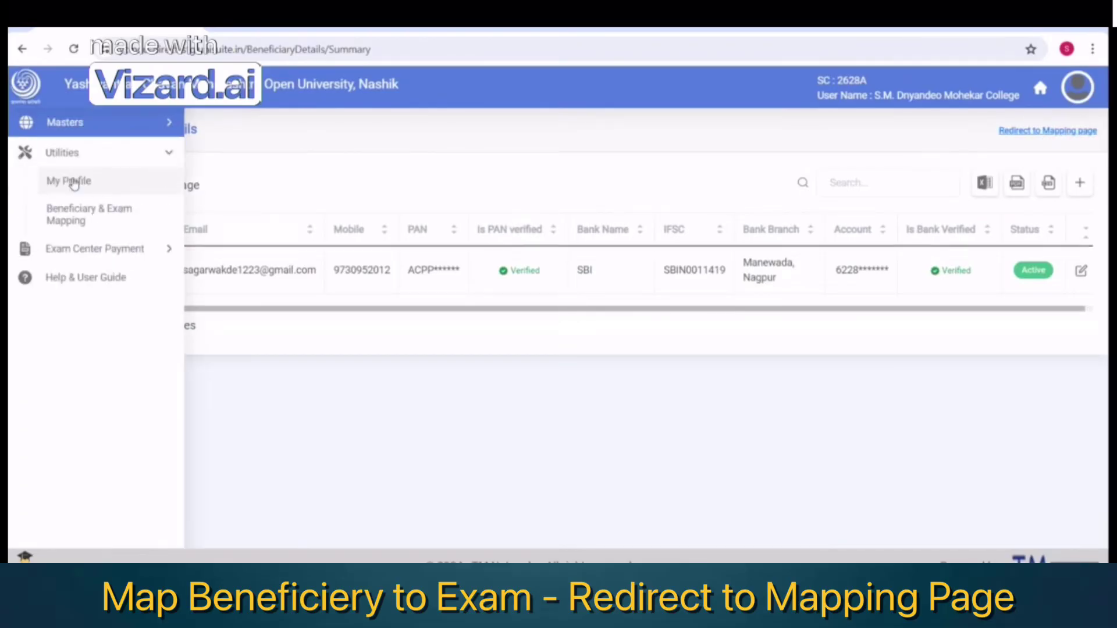
{"action": "left_click", "coordinate": [85, 219]}
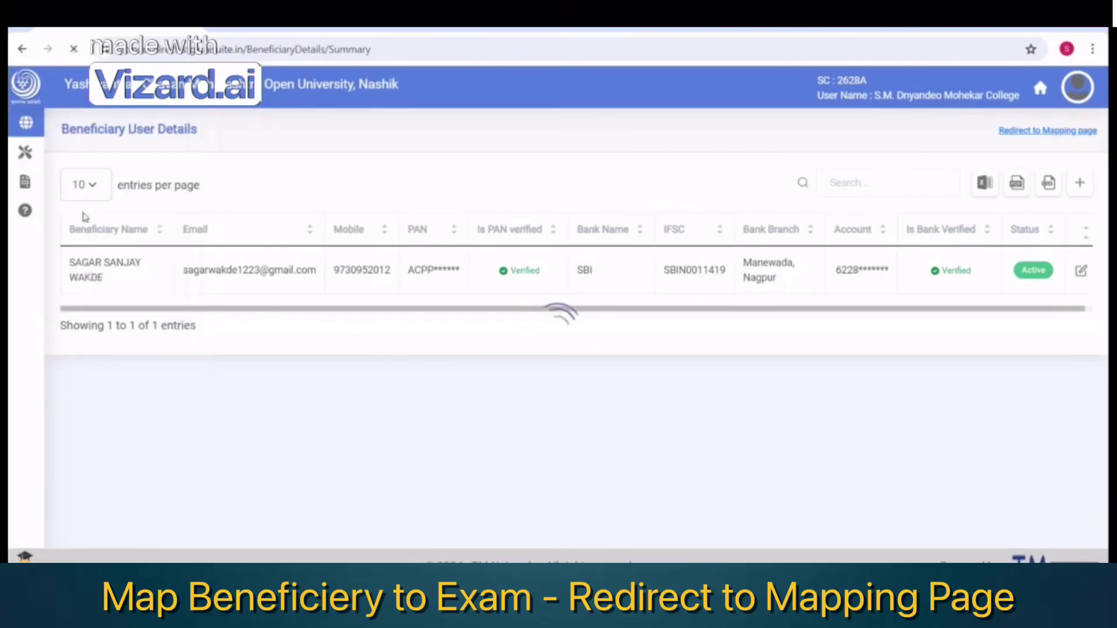
{"action": "left_click", "coordinate": [1080, 182]}
{"action": "mouse_move", "coordinate": [56, 150]}
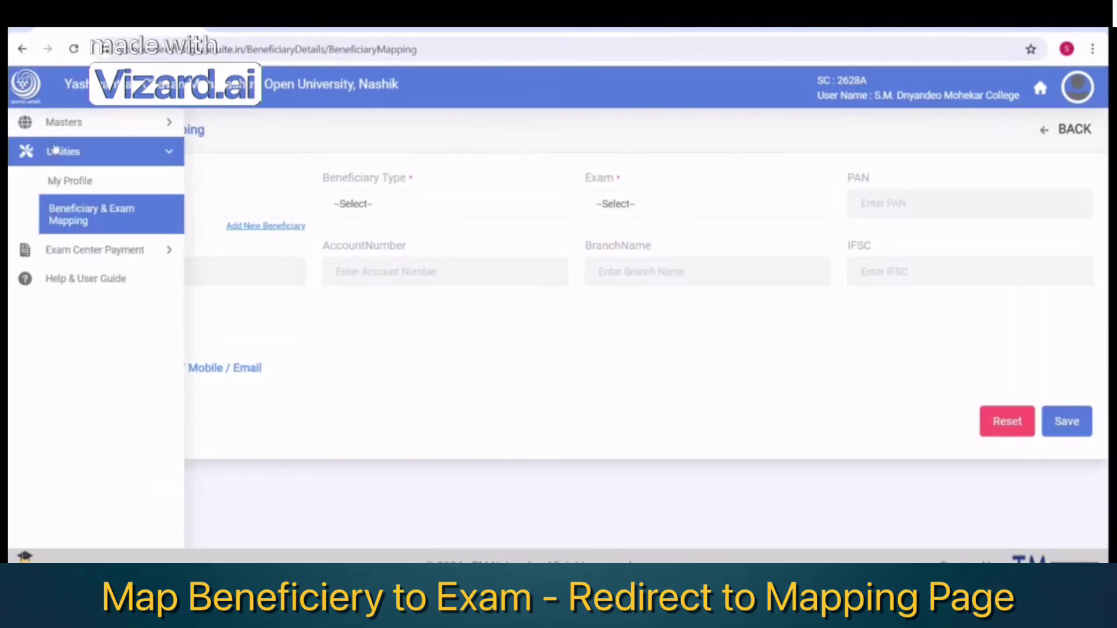
{"action": "left_click", "coordinate": [93, 253]}
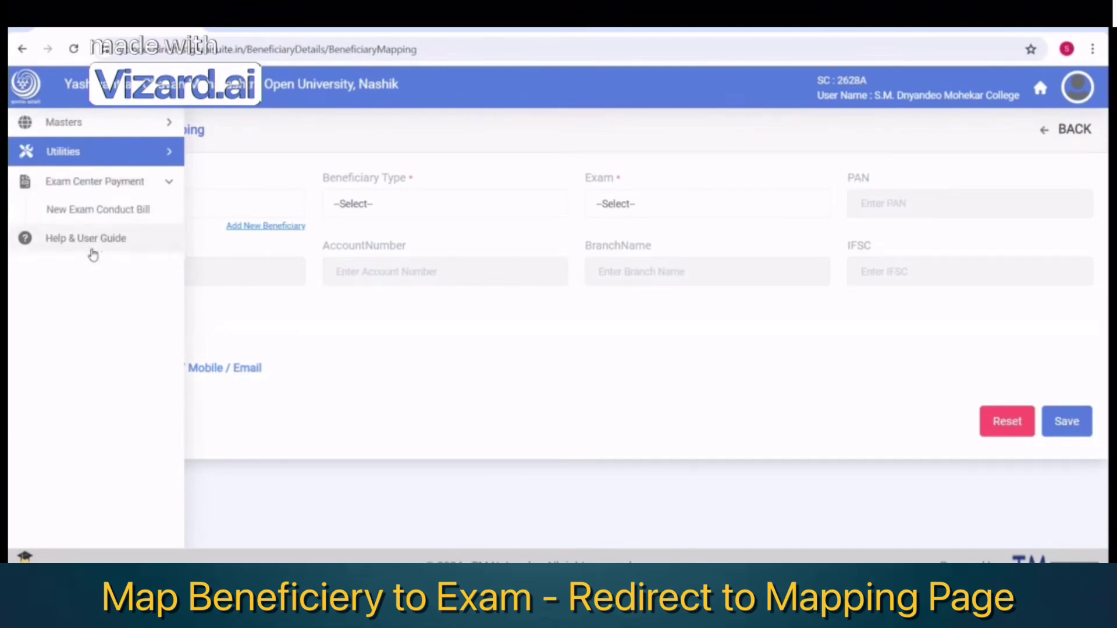
Start a new exam conduct bill for the Summer 2024 exam
{"action": "left_click", "coordinate": [83, 215]}
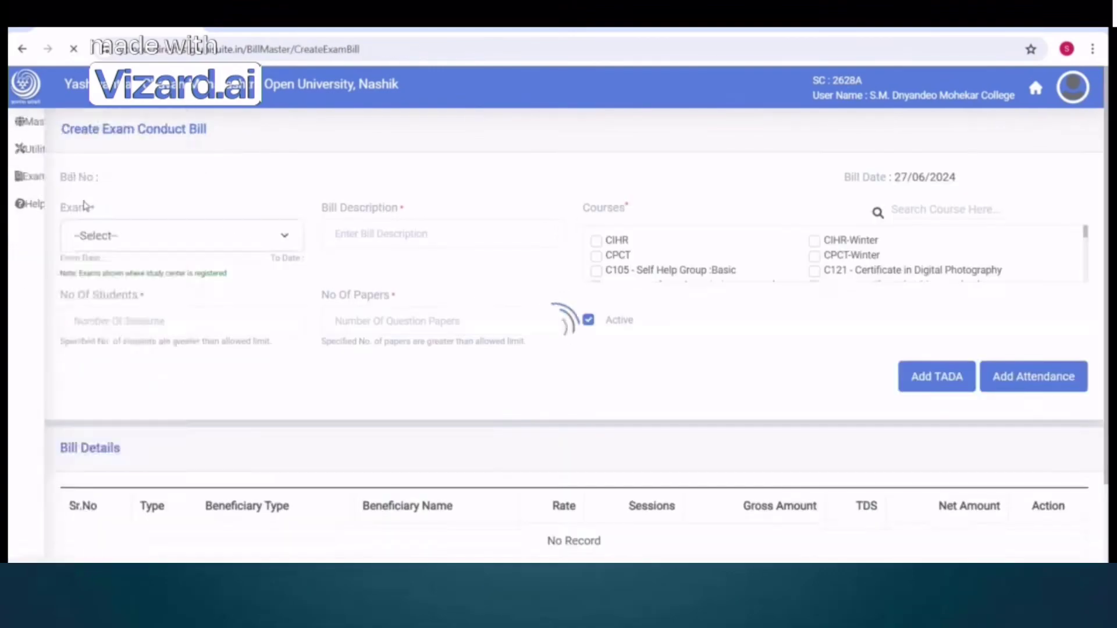
{"action": "mouse_move", "coordinate": [9, 180]}
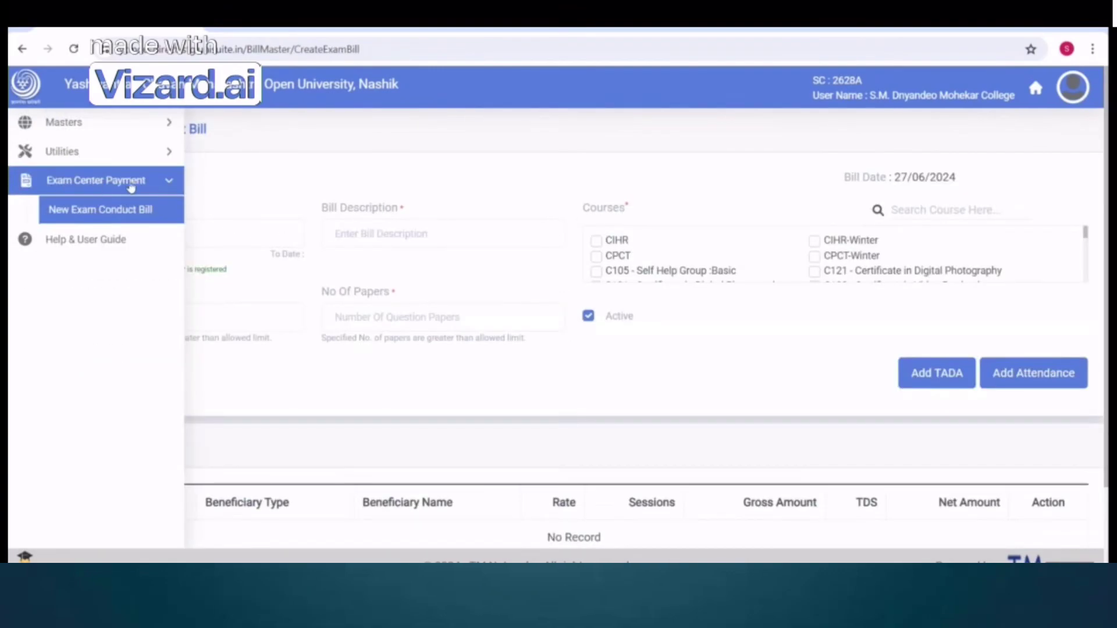
{"action": "left_click", "coordinate": [115, 186]}
{"action": "left_click", "coordinate": [110, 185]}
{"action": "left_click", "coordinate": [109, 214]}
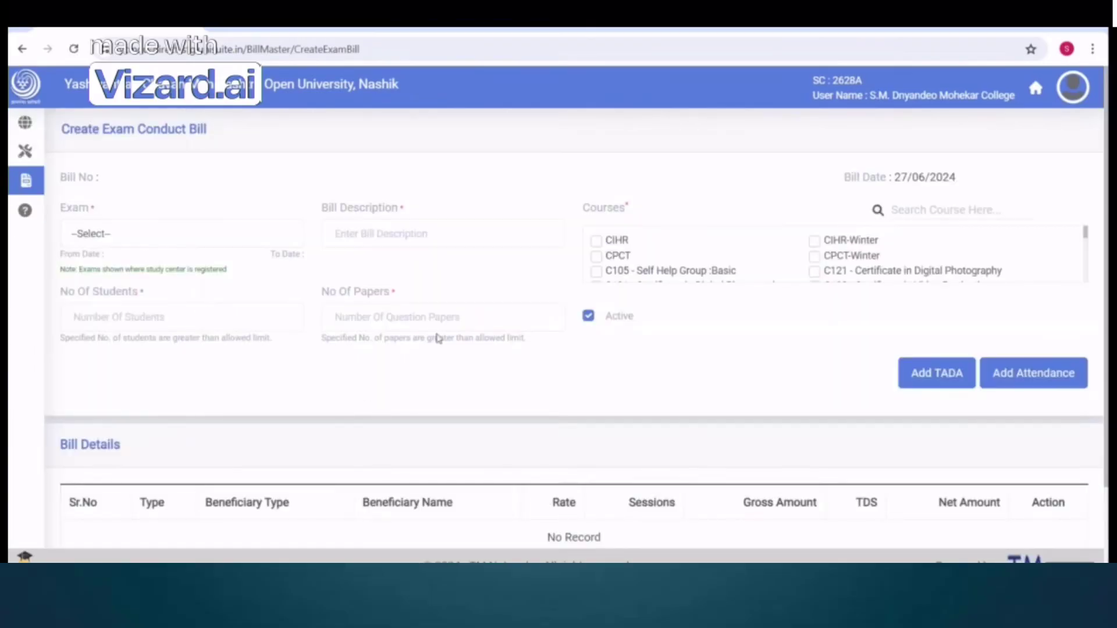
{"action": "left_click", "coordinate": [147, 236]}
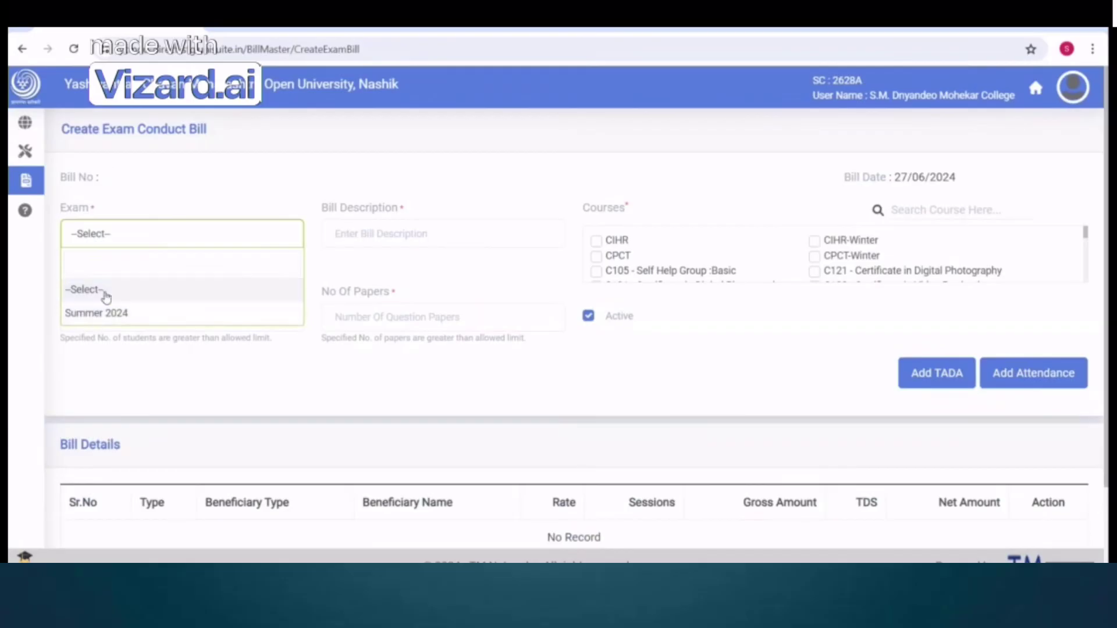
{"action": "left_click", "coordinate": [111, 317]}
Describe the bill as 'test Bill' and include CIHR, CPCT, C105 Self Help Group and CIHR-Winter
{"action": "left_click", "coordinate": [377, 245]}
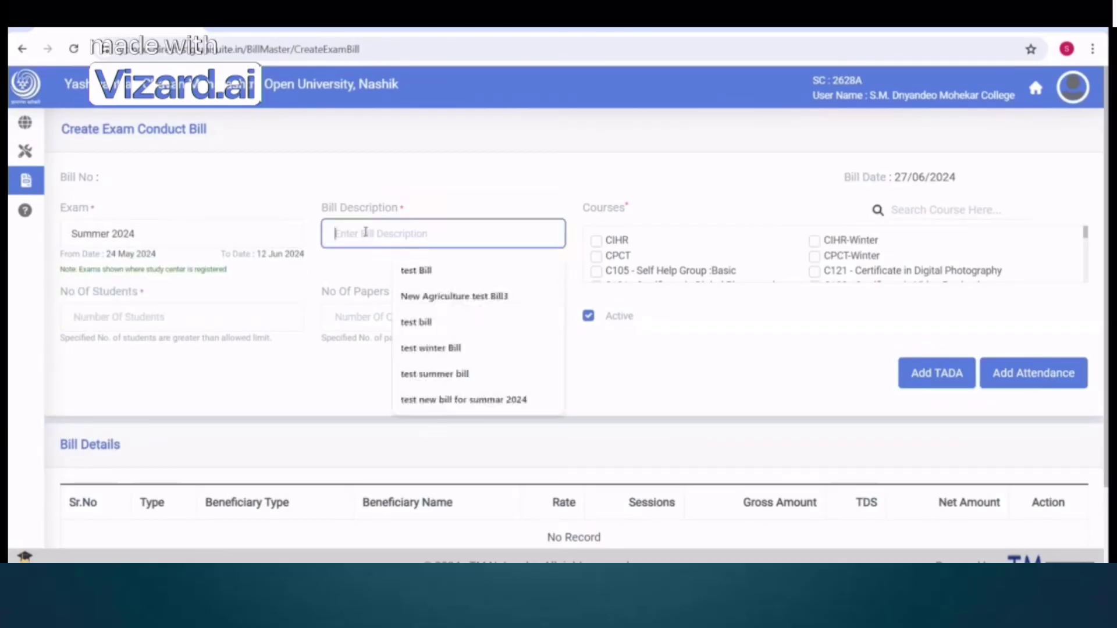
{"action": "left_click", "coordinate": [433, 271]}
{"action": "left_click", "coordinate": [617, 240]}
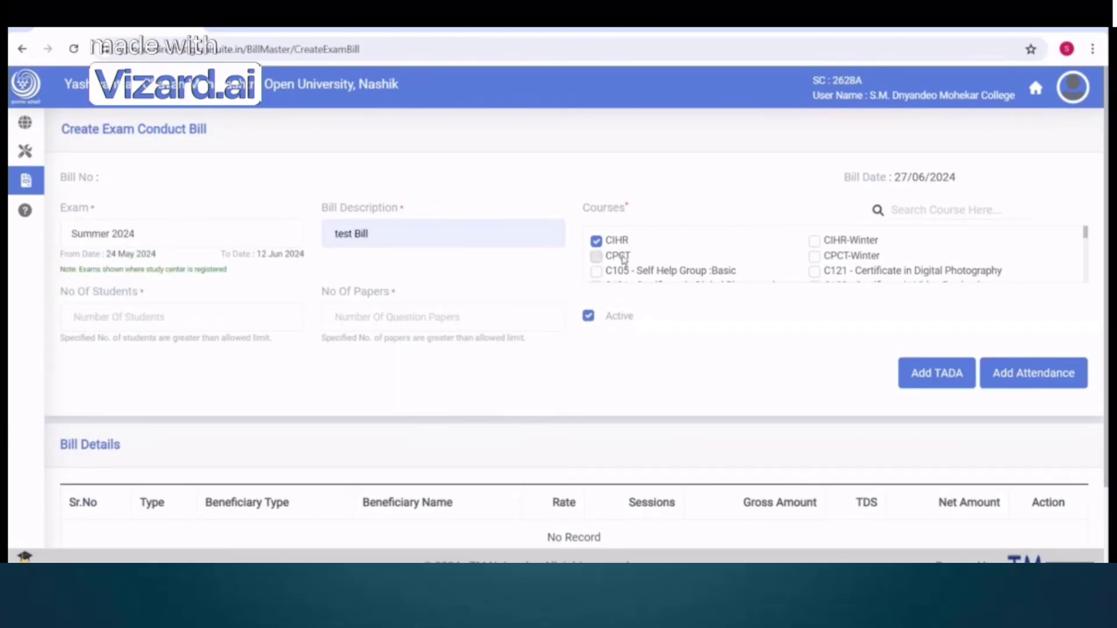
{"action": "left_click", "coordinate": [621, 256]}
{"action": "left_click", "coordinate": [624, 272]}
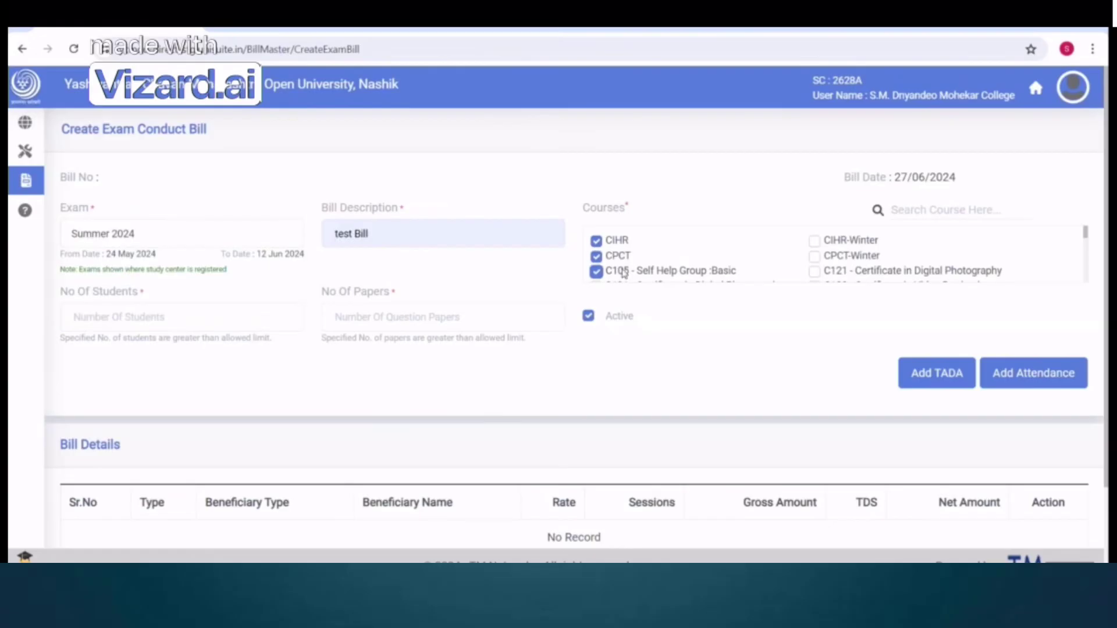
{"action": "left_click", "coordinate": [835, 245]}
Enter 100 students and 100 papers, then add a TADA entry to the bill
{"action": "left_click", "coordinate": [158, 316]}
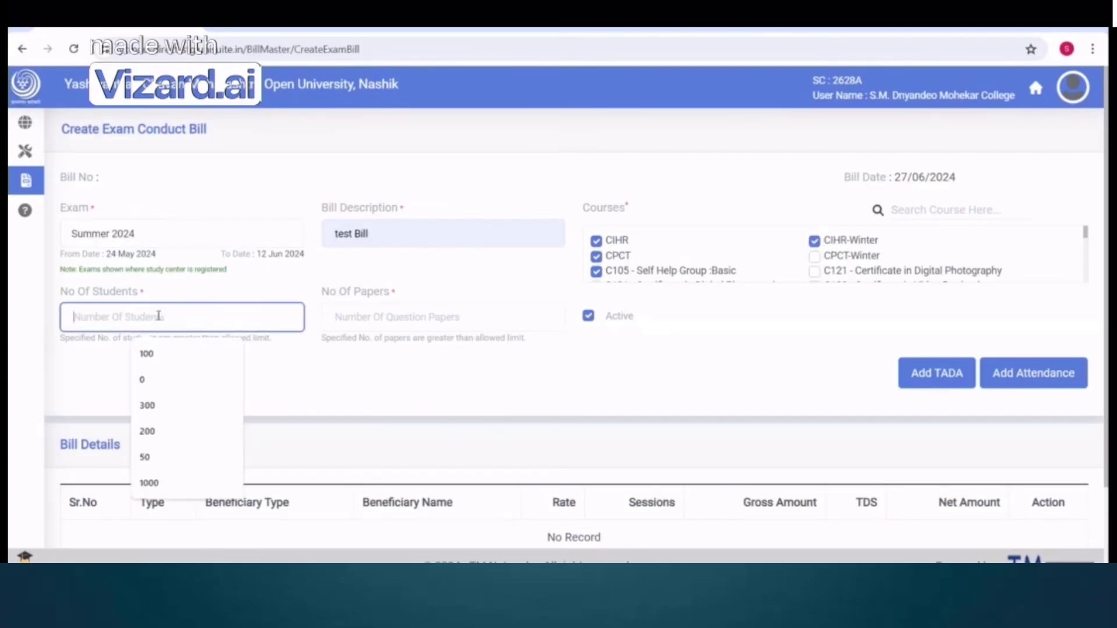
{"action": "left_click", "coordinate": [149, 353]}
{"action": "left_click", "coordinate": [386, 319]}
{"action": "left_click", "coordinate": [406, 352]}
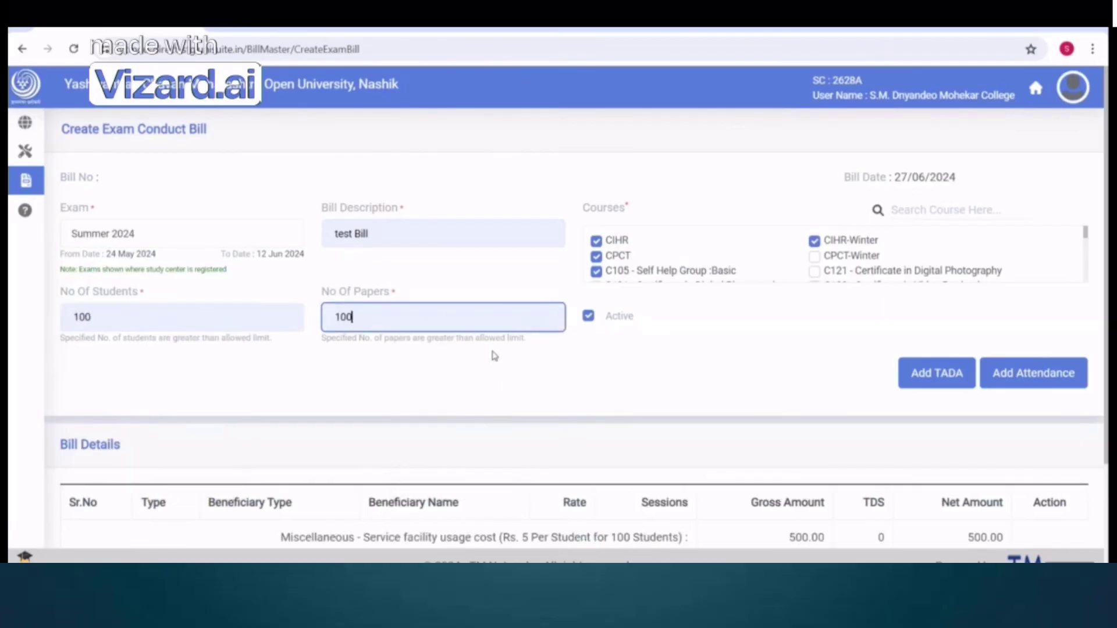
{"action": "left_click", "coordinate": [940, 380]}
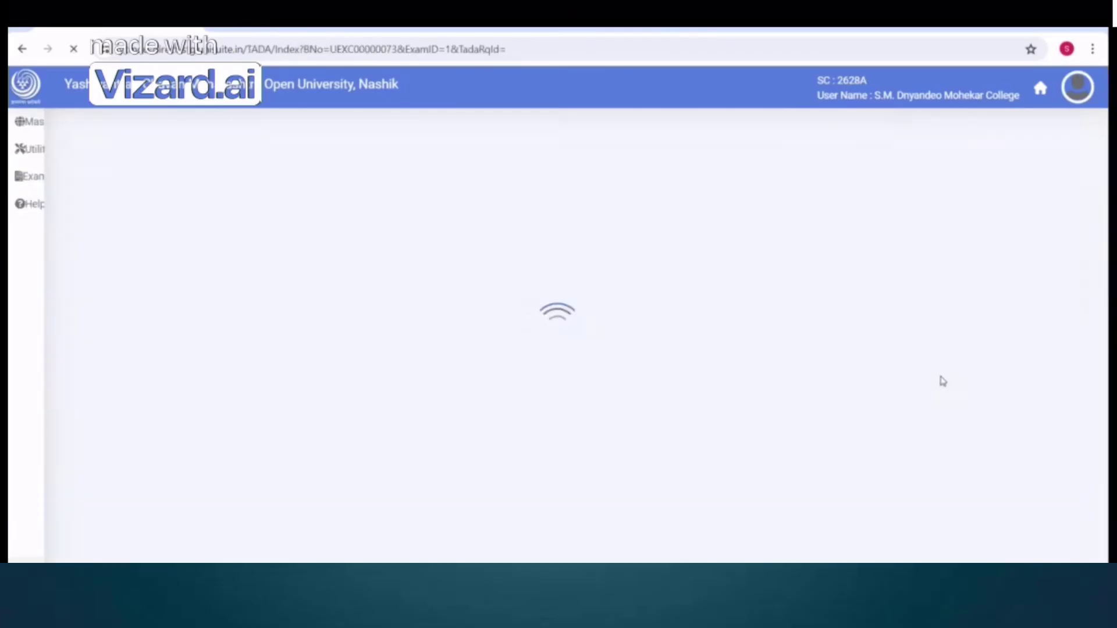
Set beneficiary type Additional External Senior Supervisor, the mapped beneficiary, claimant Default and designation Archaeo.Draftsman
{"action": "left_click", "coordinate": [452, 286]}
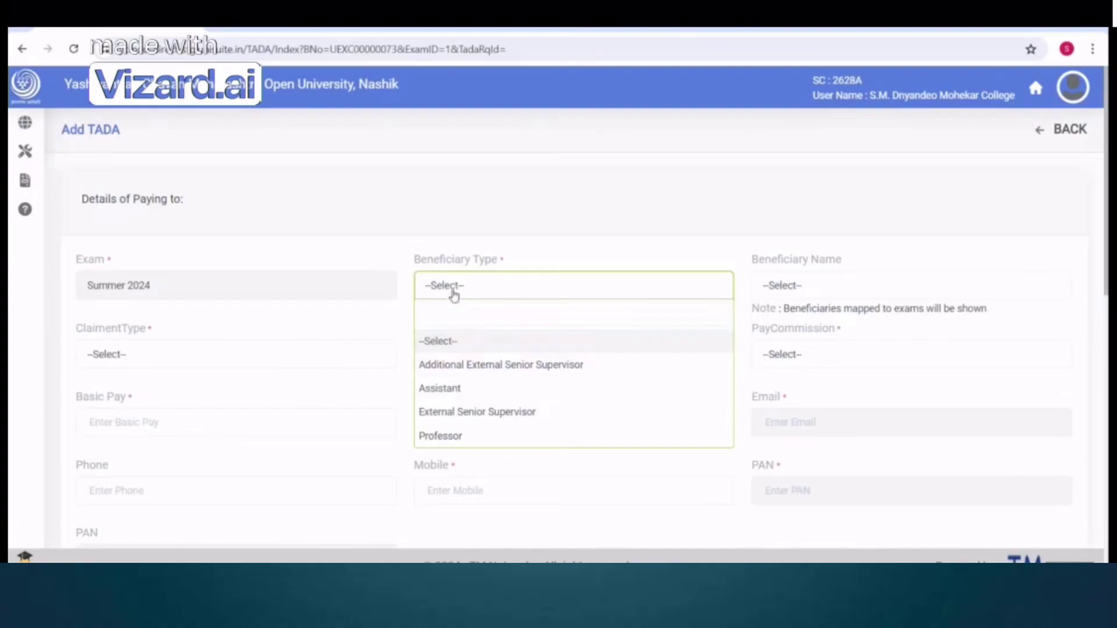
{"action": "left_click", "coordinate": [482, 374]}
{"action": "left_click", "coordinate": [820, 296]}
{"action": "scroll", "coordinate": [797, 407], "scroll_direction": "down", "scroll_amount": 5}
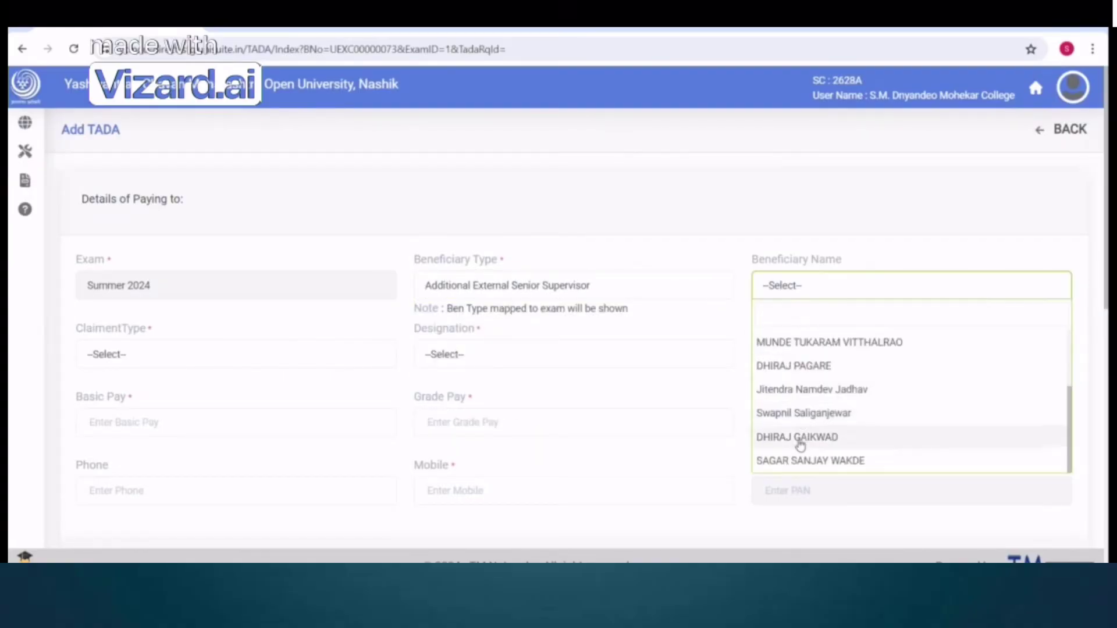
{"action": "left_click", "coordinate": [801, 463]}
{"action": "scroll", "coordinate": [543, 422], "scroll_direction": "down", "scroll_amount": 1}
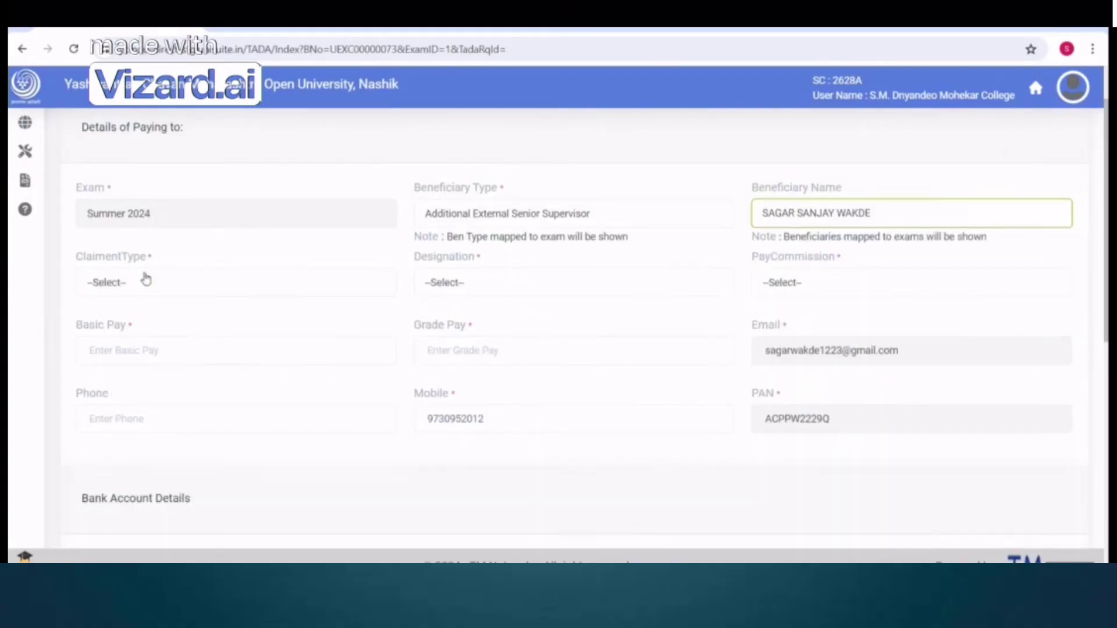
{"action": "left_click", "coordinate": [124, 283]}
{"action": "left_click", "coordinate": [174, 361]}
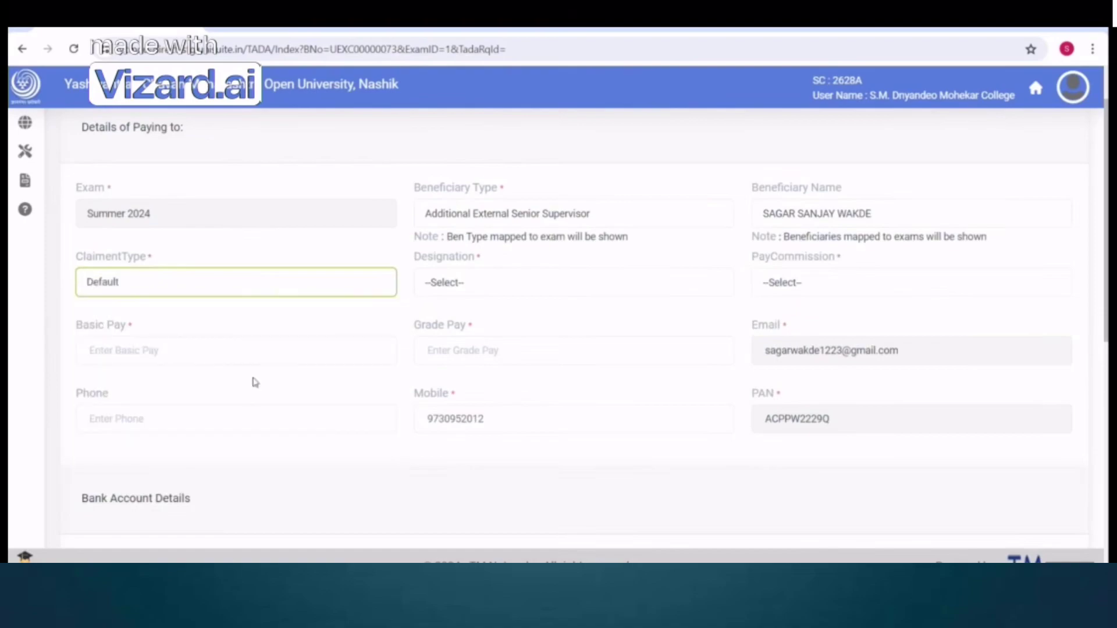
{"action": "left_click", "coordinate": [454, 288]}
{"action": "left_click", "coordinate": [470, 385]}
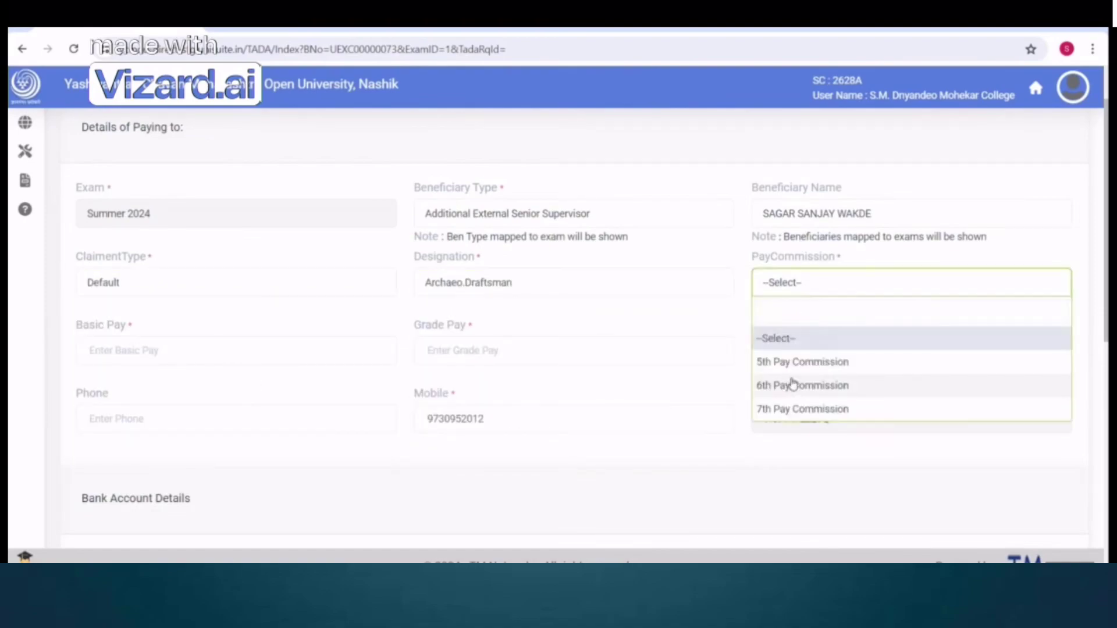
Choose 6th Pay Commission with basic pay 200 and grade pay 232
{"action": "left_click", "coordinate": [792, 385]}
{"action": "left_click", "coordinate": [122, 349]}
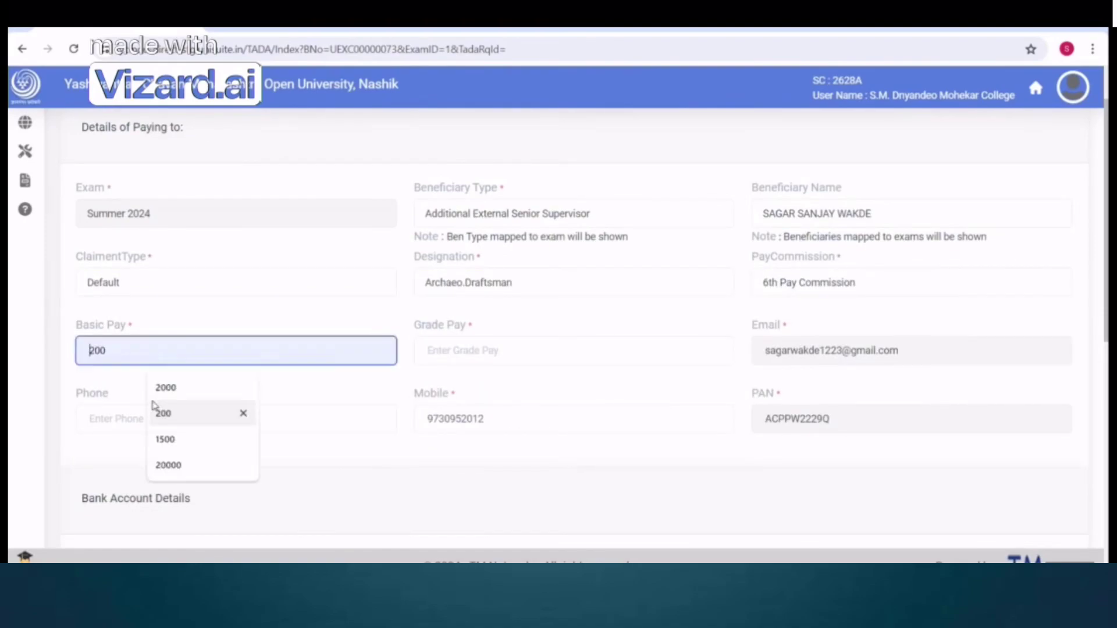
{"action": "left_click", "coordinate": [156, 411]}
{"action": "left_click", "coordinate": [444, 352]}
{"action": "left_click", "coordinate": [506, 395]}
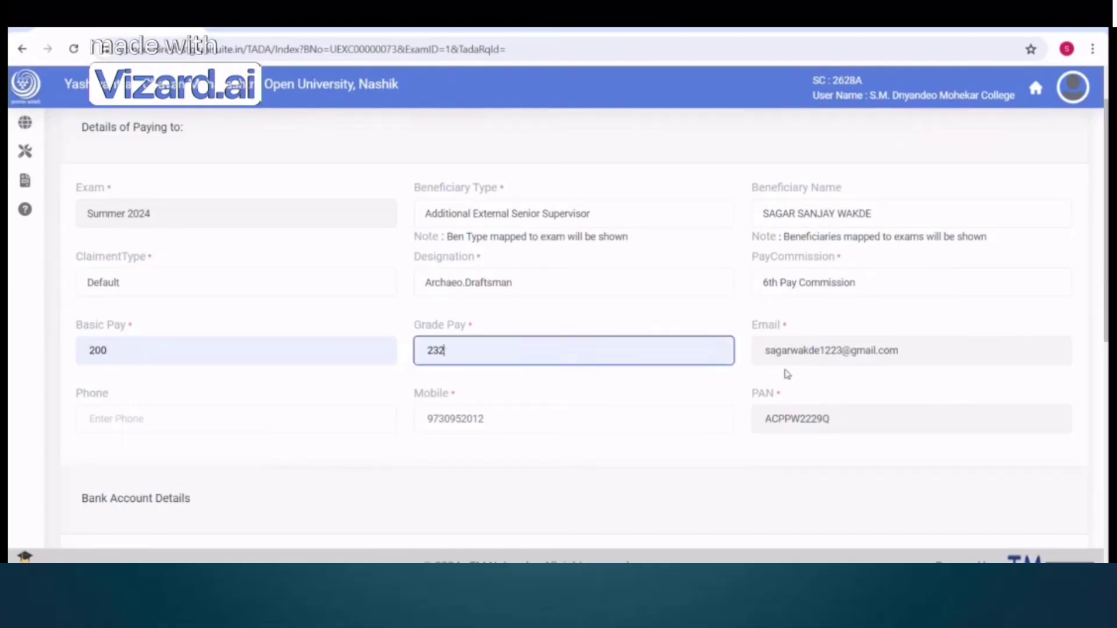
Set journey purpose 'test Purpose' and letter number 'test', then save the beneficiary details
{"action": "scroll", "coordinate": [785, 378], "scroll_direction": "down", "scroll_amount": 9}
{"action": "left_click", "coordinate": [149, 418]}
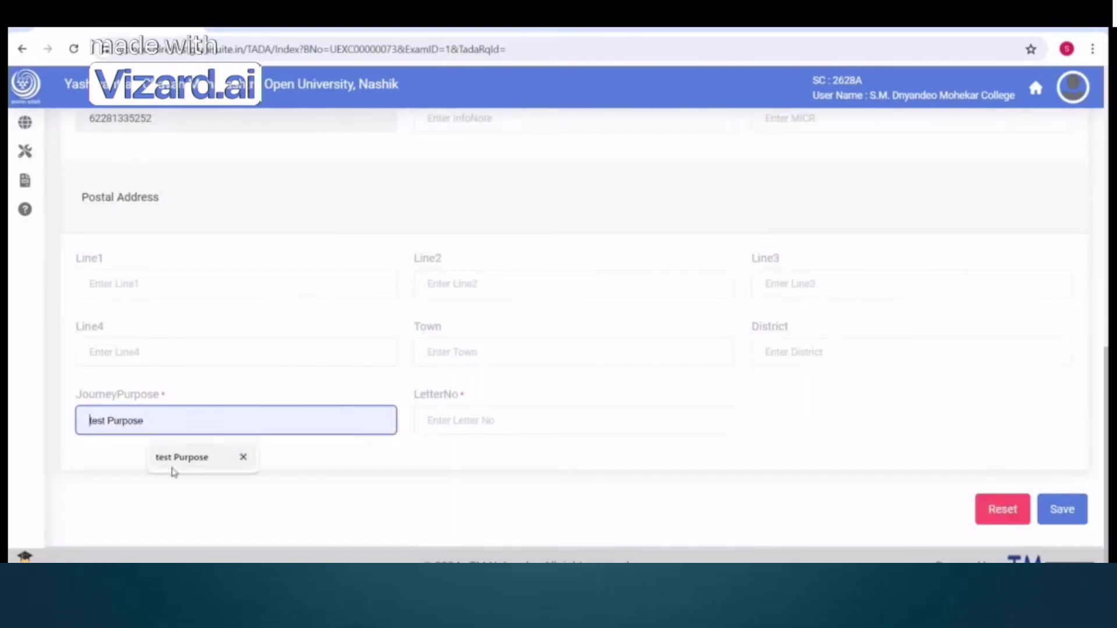
{"action": "left_click", "coordinate": [175, 462]}
{"action": "left_click", "coordinate": [458, 419]}
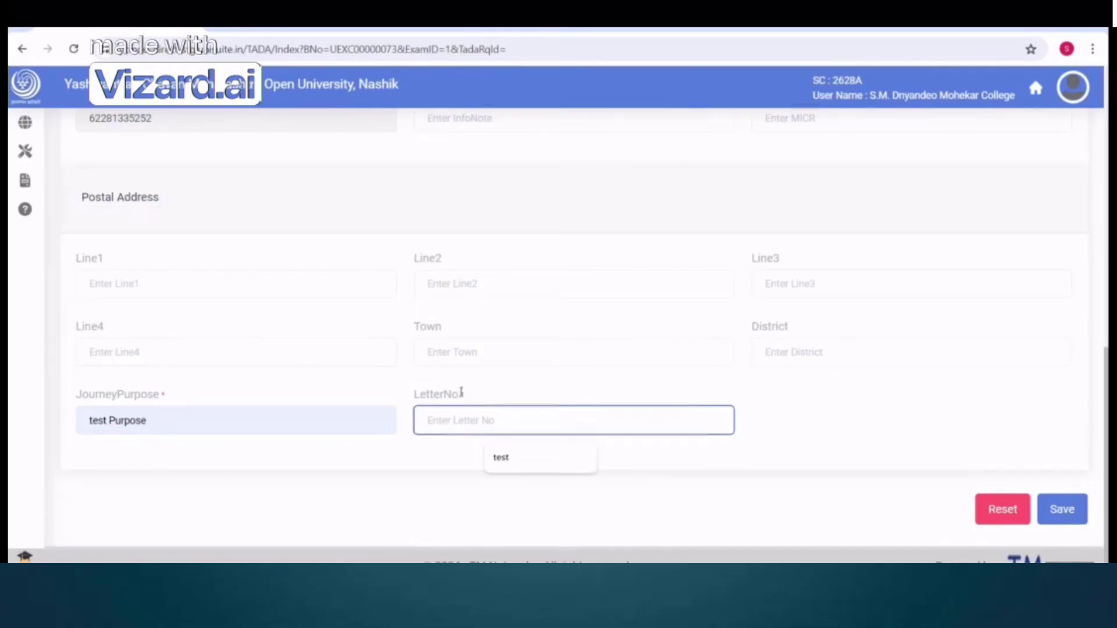
{"action": "double_click", "coordinate": [462, 395]}
{"action": "left_click", "coordinate": [479, 400]}
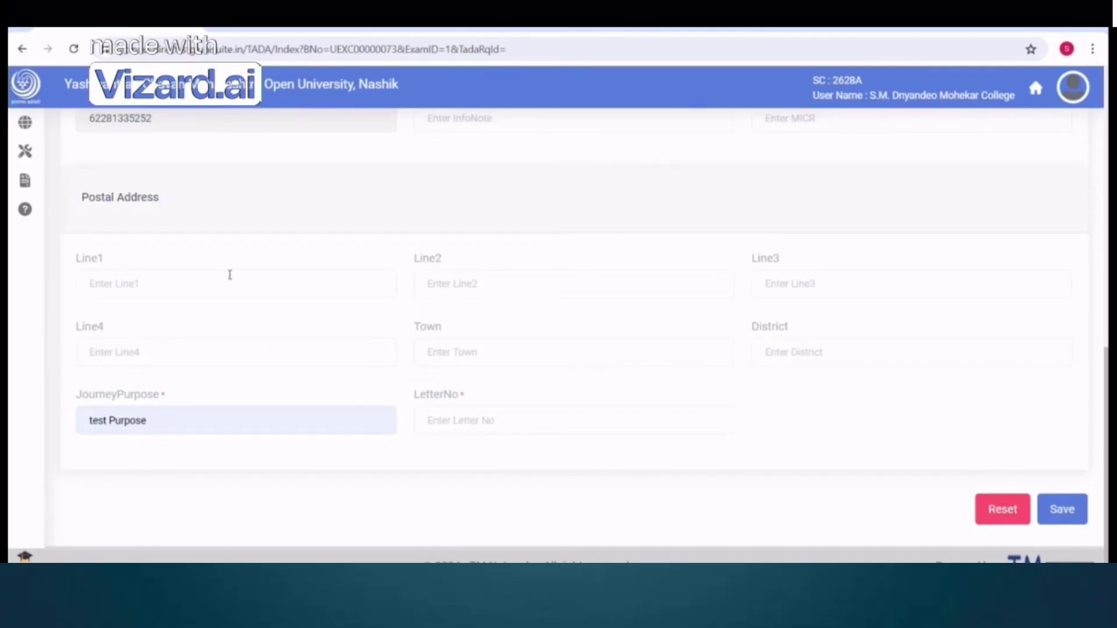
{"action": "left_click", "coordinate": [467, 431]}
{"action": "left_click", "coordinate": [503, 463]}
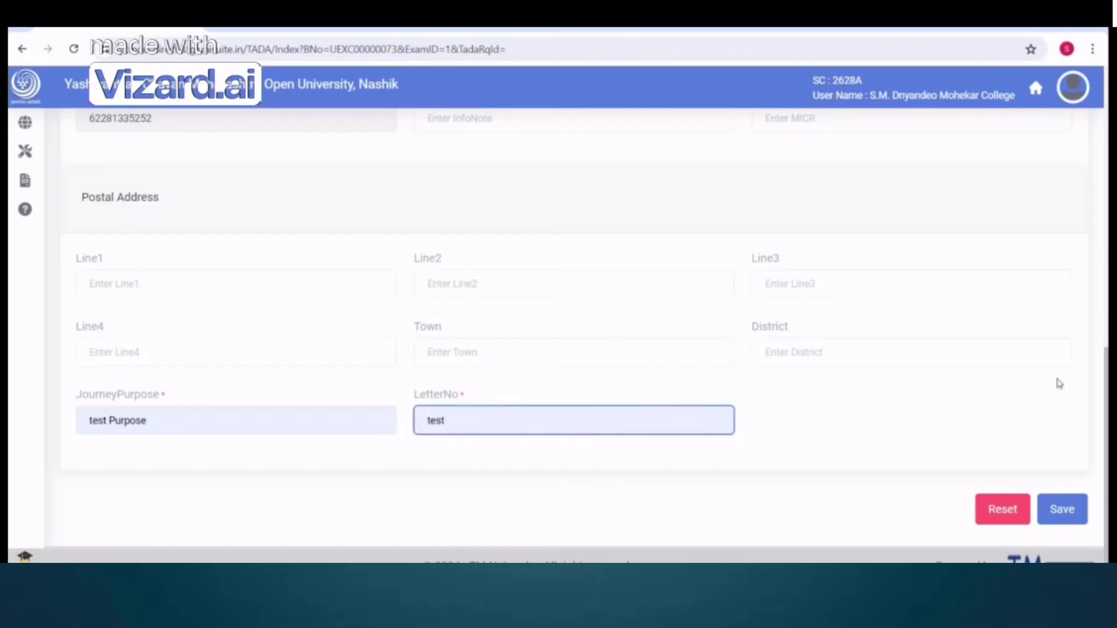
{"action": "left_click", "coordinate": [1061, 509]}
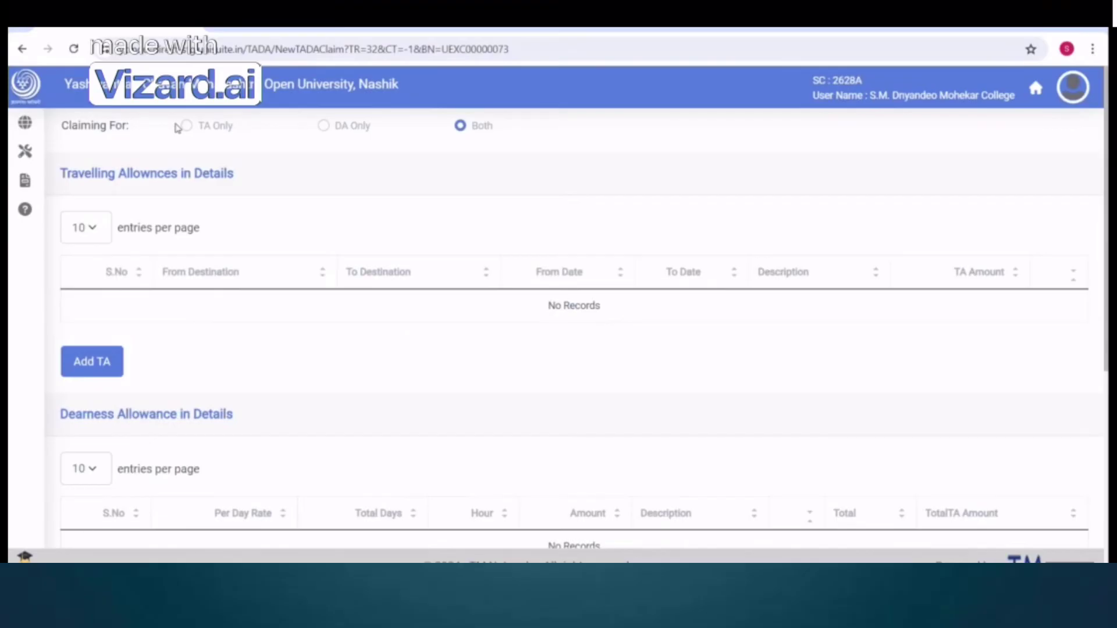
Try each Claiming For option and preview the Add TA form under TA Only
{"action": "left_click_drag", "start_coordinate": [185, 127], "coordinate": [228, 128]}
{"action": "left_click_drag", "start_coordinate": [320, 129], "coordinate": [356, 131]}
{"action": "left_click_drag", "start_coordinate": [460, 126], "coordinate": [491, 127]}
{"action": "left_click_drag", "start_coordinate": [185, 127], "coordinate": [486, 139]}
{"action": "left_click", "coordinate": [209, 132]}
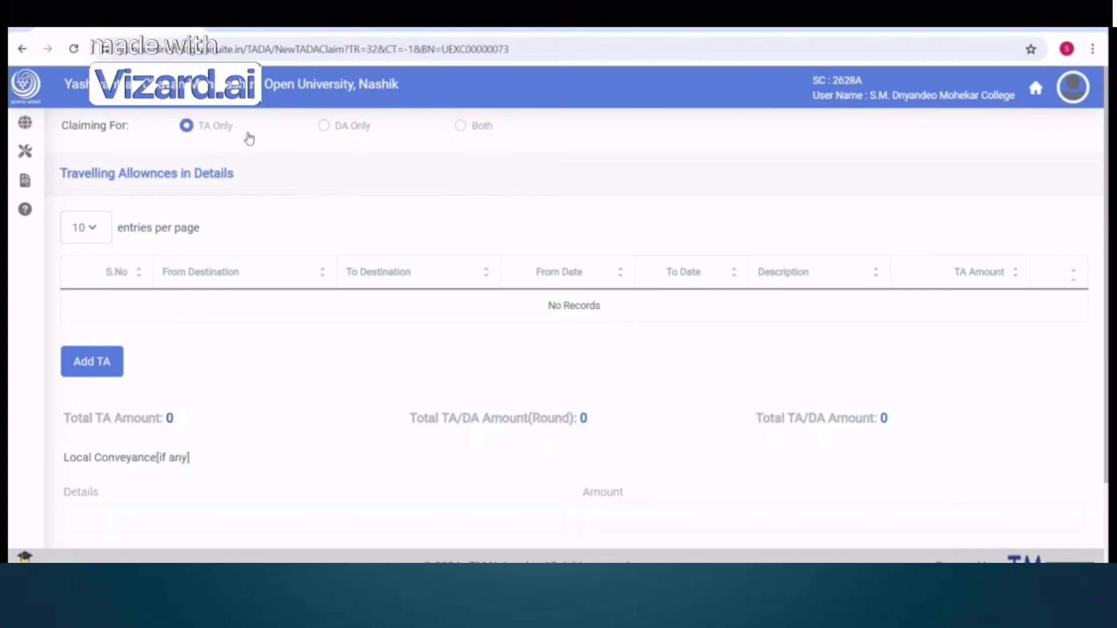
{"action": "left_click", "coordinate": [348, 130]}
{"action": "left_click", "coordinate": [459, 126]}
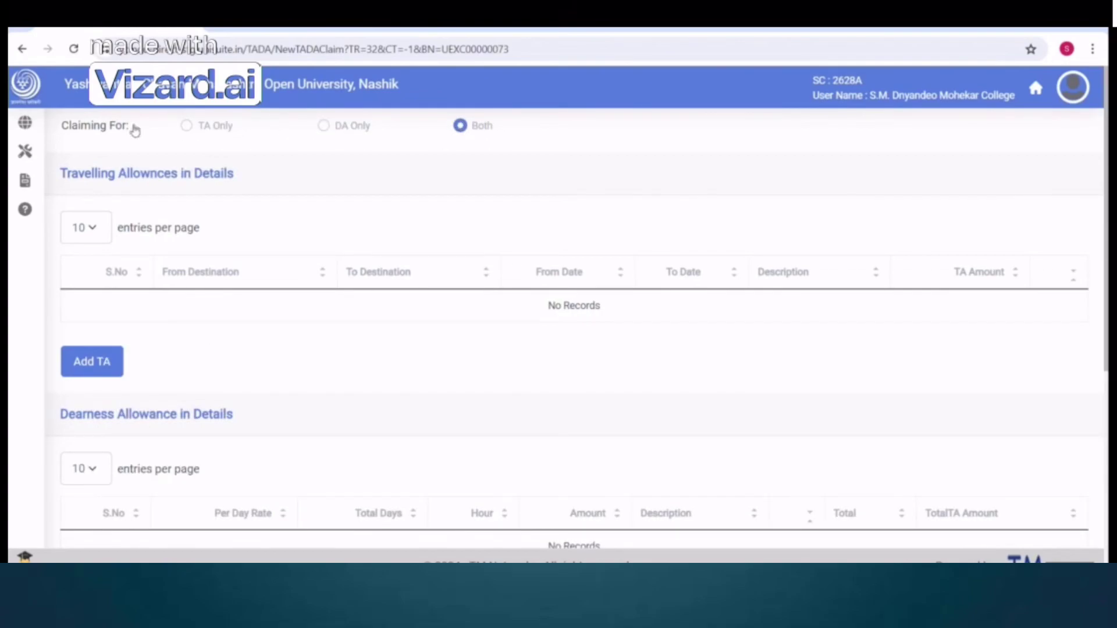
{"action": "left_click", "coordinate": [186, 127]}
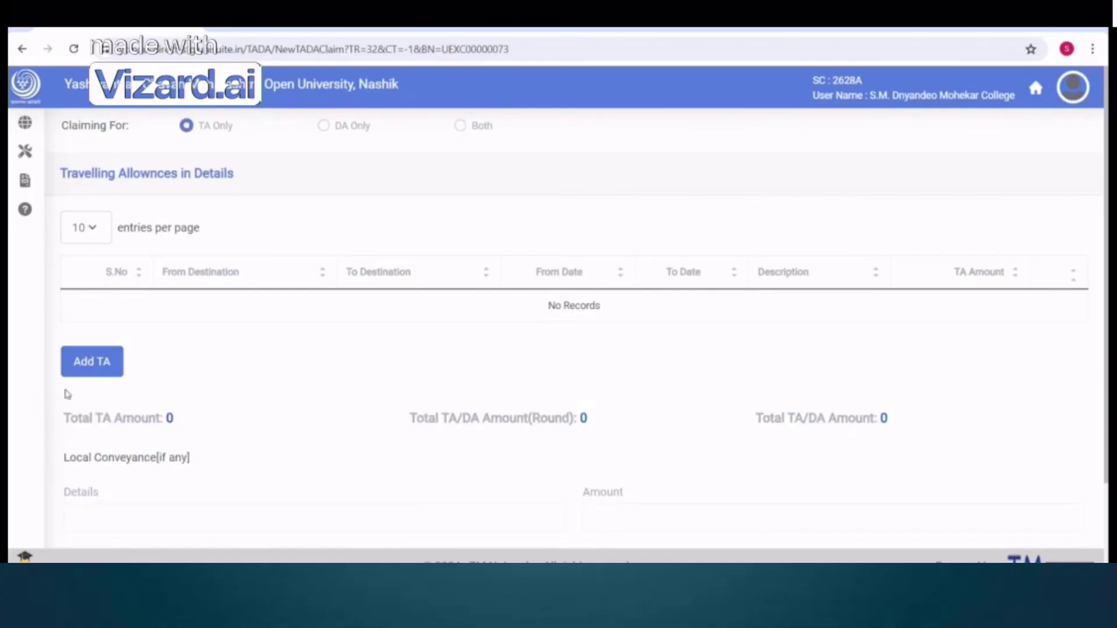
{"action": "left_click", "coordinate": [90, 371]}
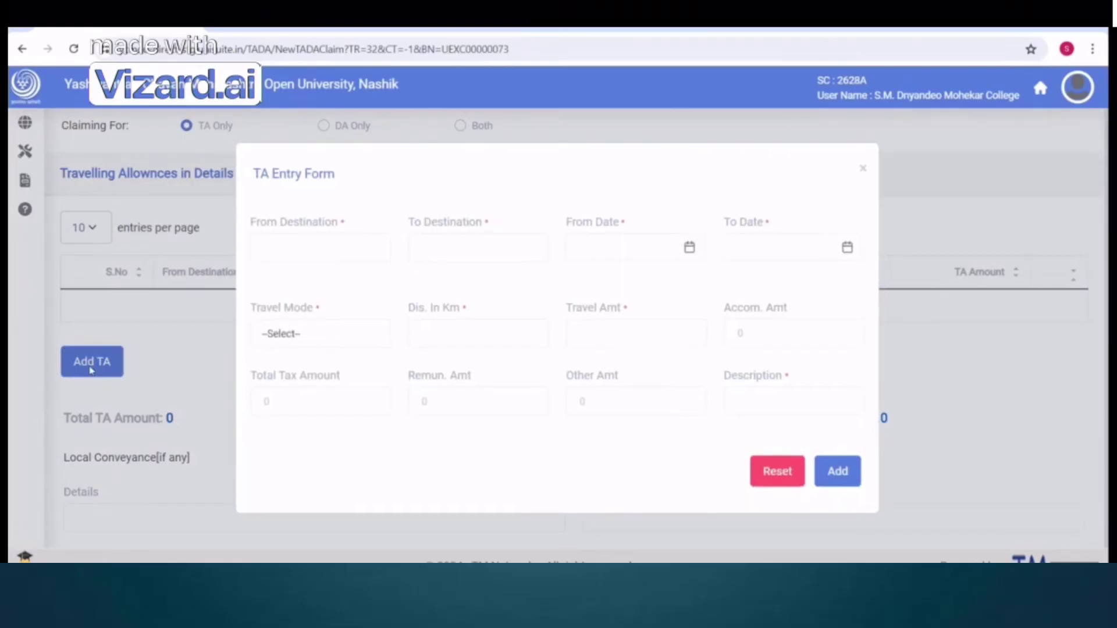
{"action": "left_click", "coordinate": [864, 170]}
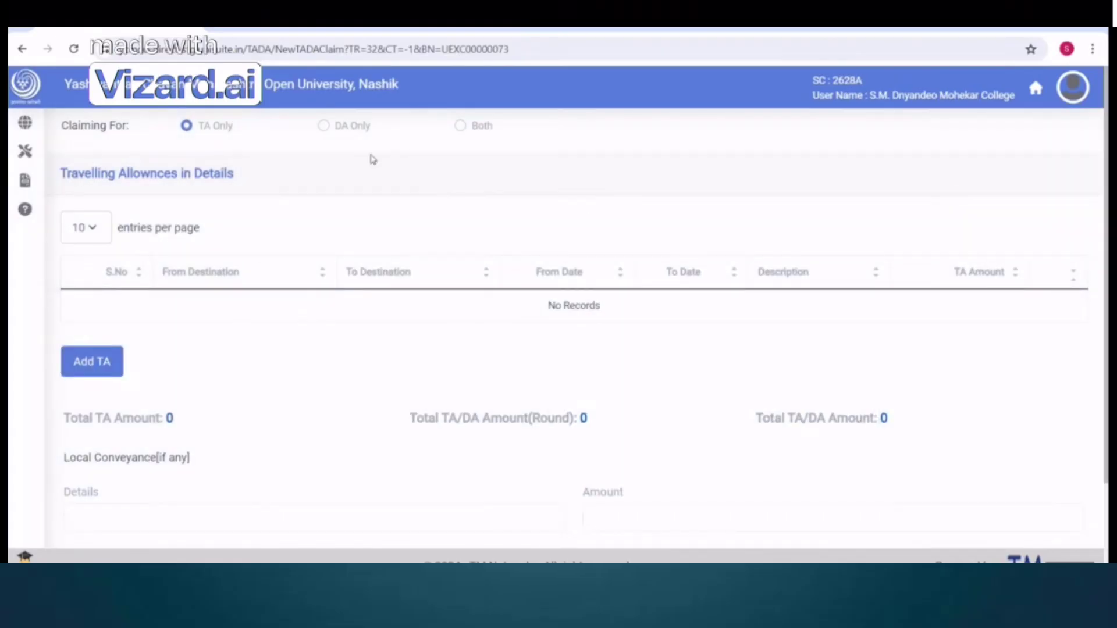
Switch to DA Only and preview the travelling reference and Add DA entry forms
{"action": "left_click", "coordinate": [325, 126]}
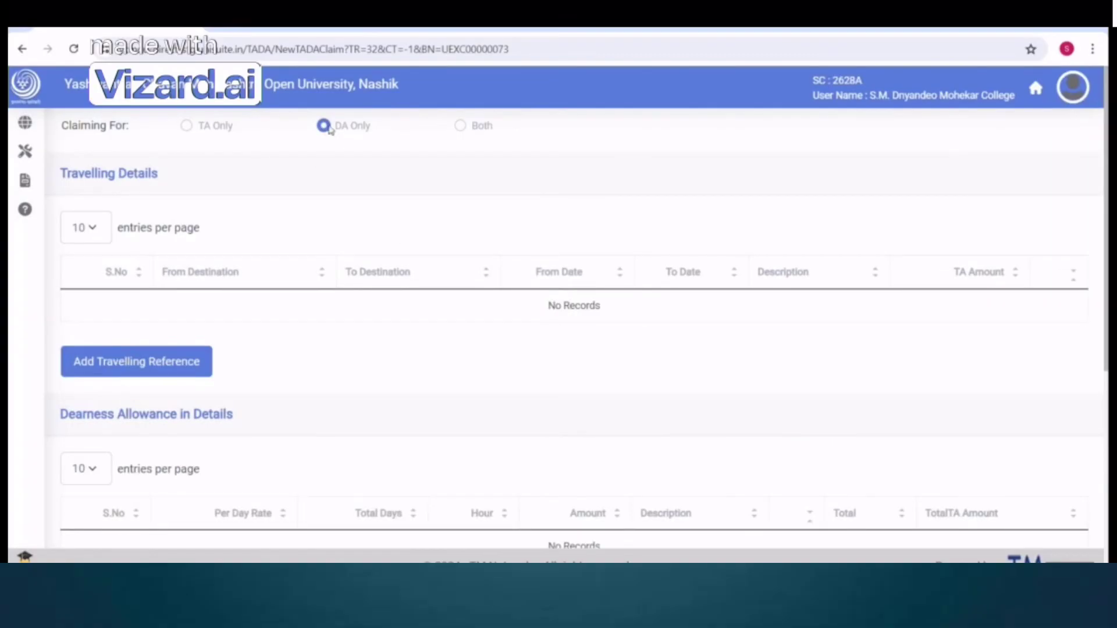
{"action": "left_click", "coordinate": [118, 370]}
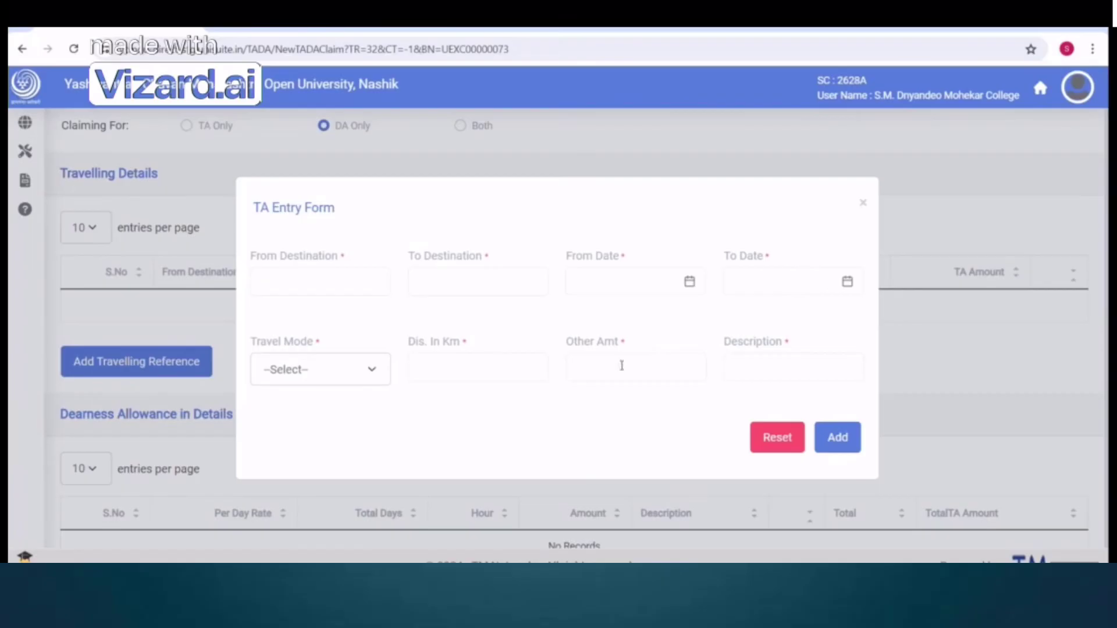
{"action": "left_click", "coordinate": [864, 206]}
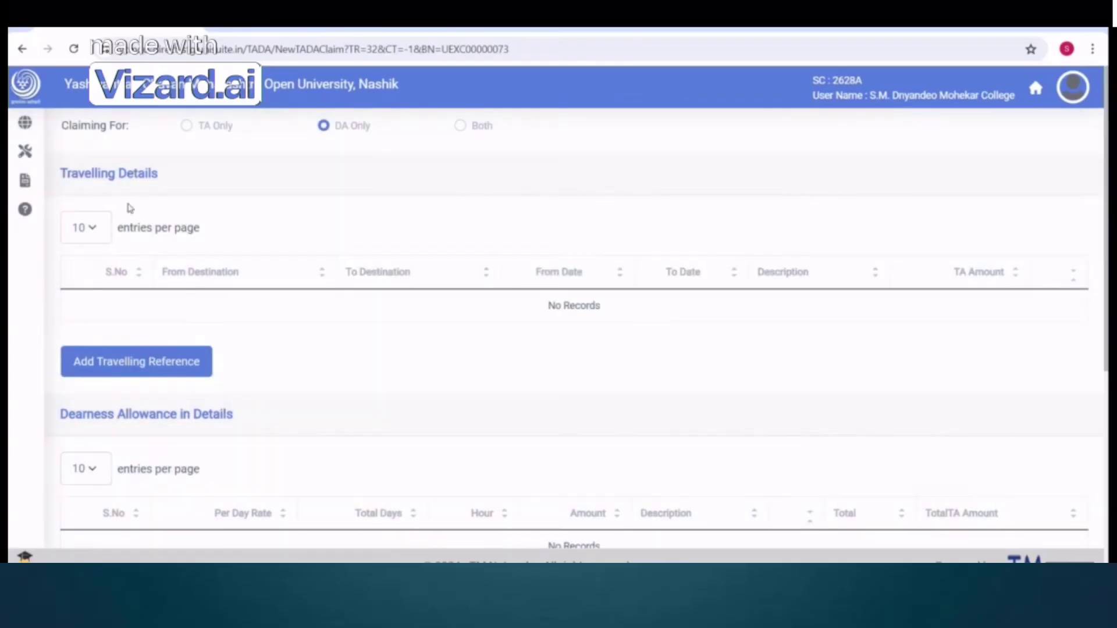
{"action": "scroll", "coordinate": [277, 302], "scroll_direction": "down", "scroll_amount": 3}
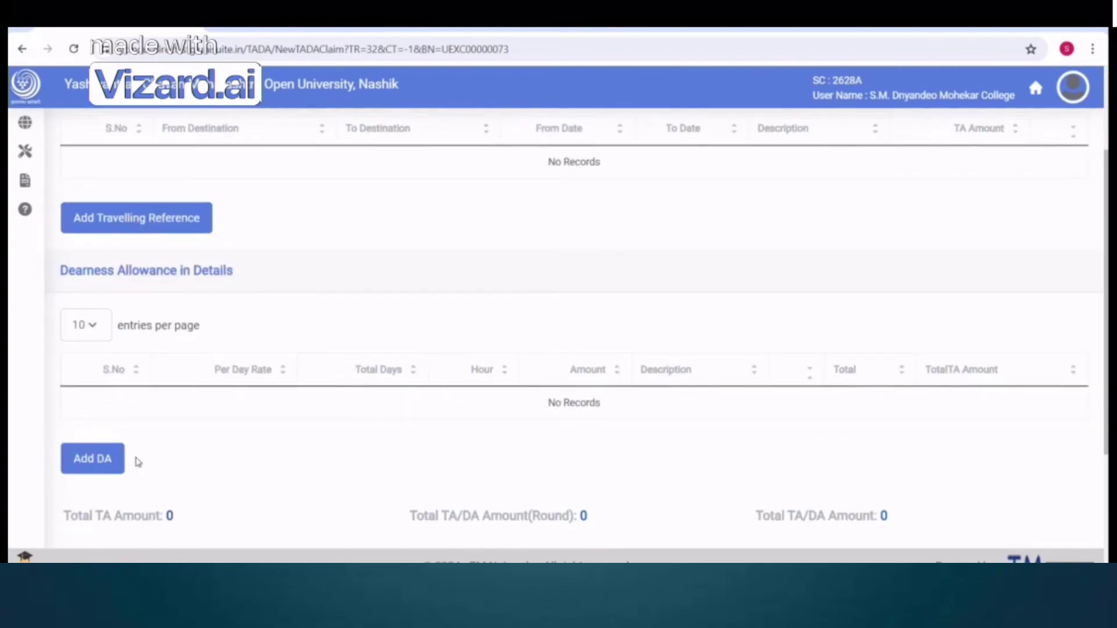
{"action": "left_click", "coordinate": [92, 464]}
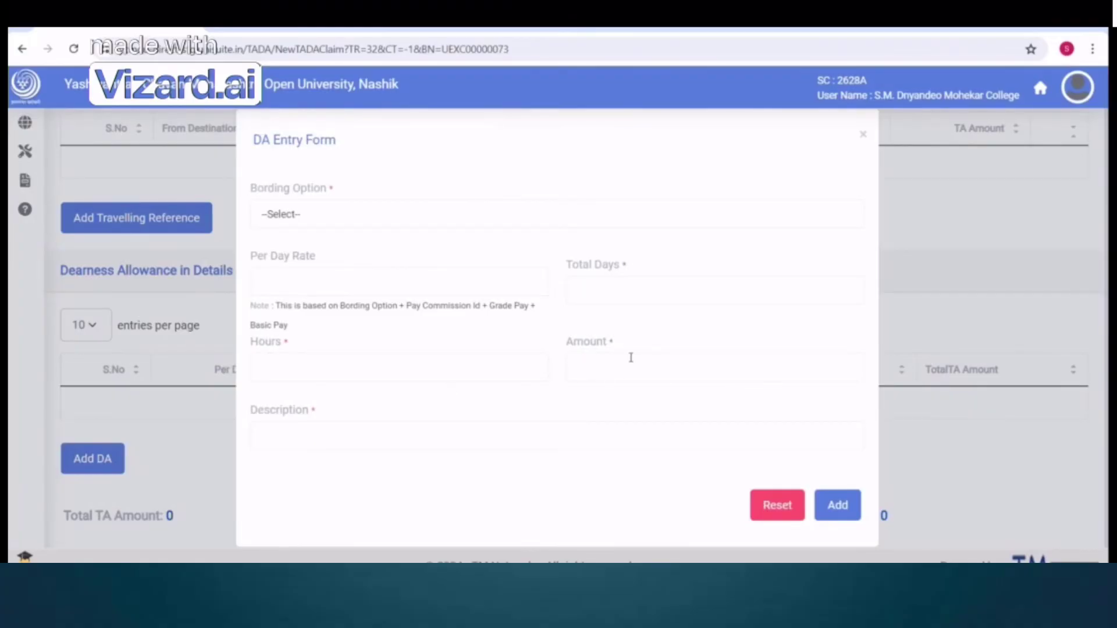
{"action": "left_click", "coordinate": [978, 258]}
{"action": "scroll", "coordinate": [724, 251], "scroll_direction": "down", "scroll_amount": 4}
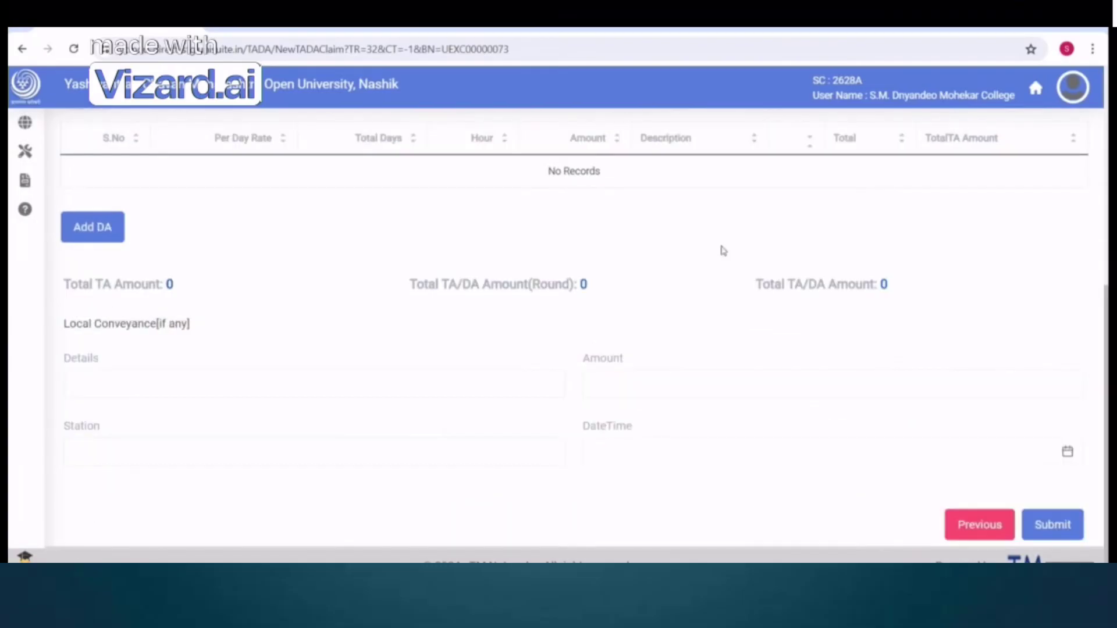
{"action": "scroll", "coordinate": [883, 300], "scroll_direction": "up", "scroll_amount": 6}
{"action": "scroll", "coordinate": [711, 255], "scroll_direction": "down", "scroll_amount": 6}
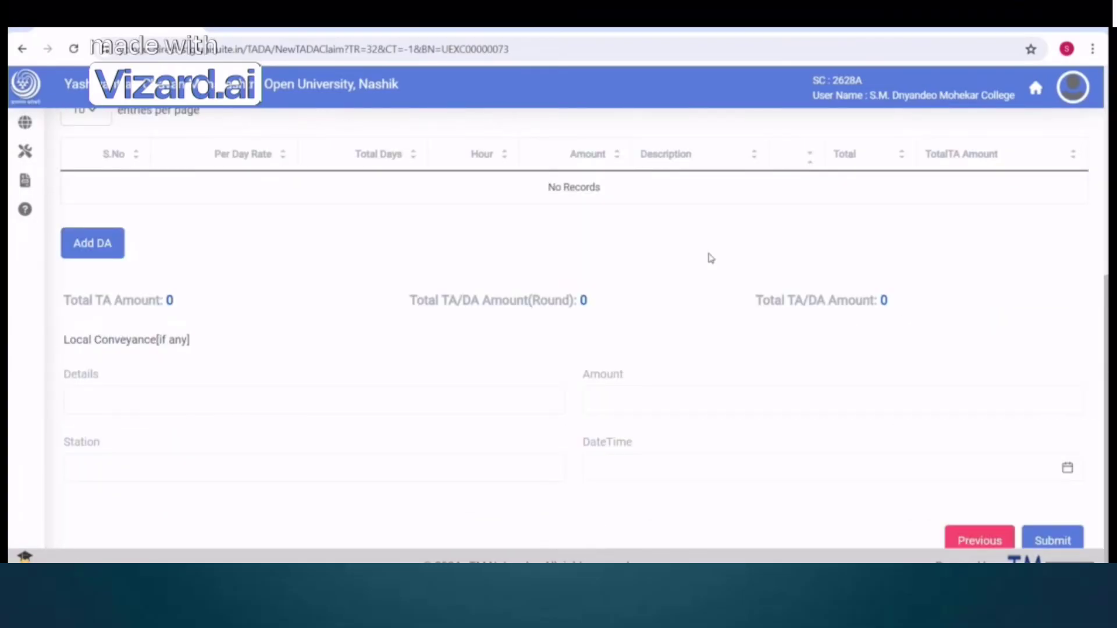
{"action": "scroll", "coordinate": [547, 231], "scroll_direction": "up", "scroll_amount": 6}
Cycle through the Claiming For options and settle the claim on TA Only
{"action": "left_click", "coordinate": [461, 127]}
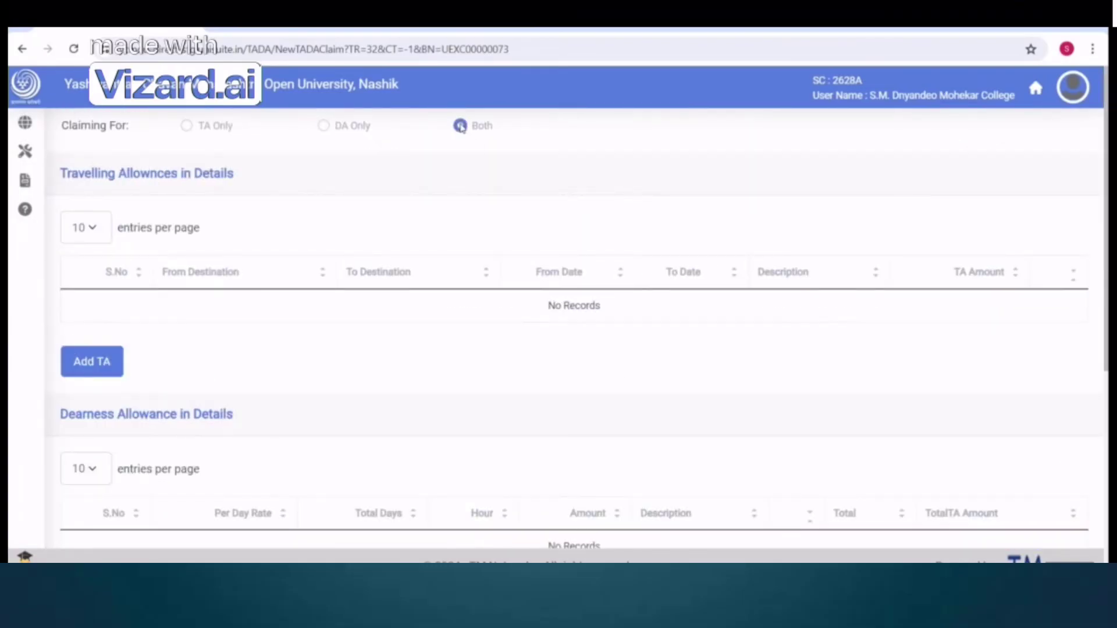
{"action": "left_click", "coordinate": [323, 126]}
{"action": "left_click", "coordinate": [186, 126]}
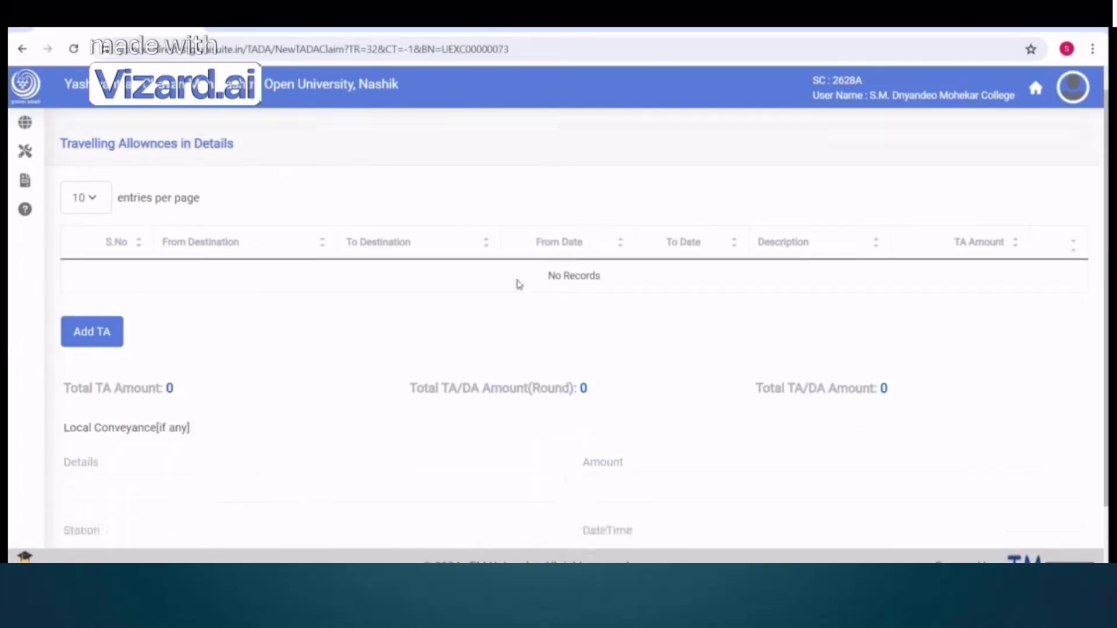
{"action": "scroll", "coordinate": [186, 320], "scroll_direction": "down", "scroll_amount": 3}
{"action": "scroll", "coordinate": [175, 291], "scroll_direction": "up", "scroll_amount": 3}
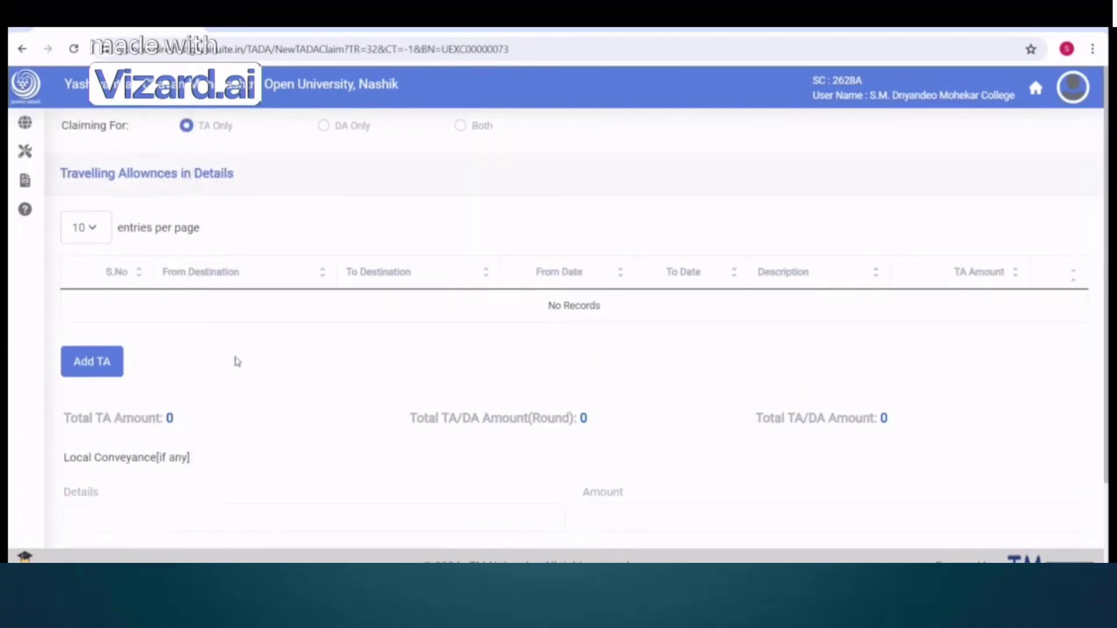
{"action": "left_click", "coordinate": [98, 367]}
Enter a travel leg from a to b, dated 5 June to 7 June 2024
{"action": "left_click", "coordinate": [285, 246]}
{"action": "type", "text": "a"}
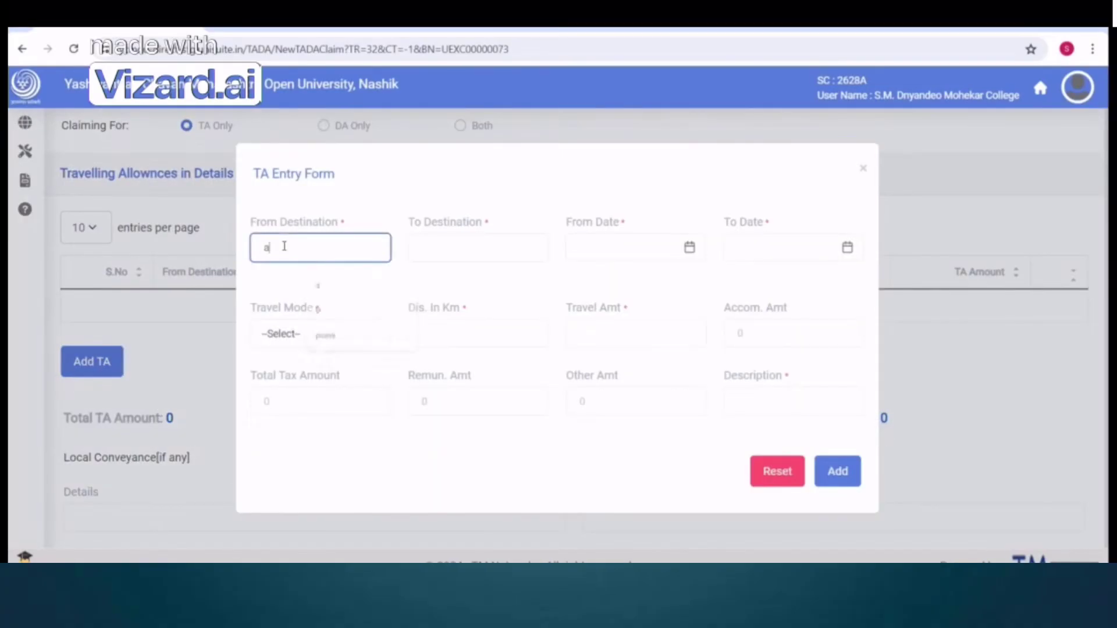
{"action": "left_click", "coordinate": [458, 245]}
{"action": "left_click", "coordinate": [478, 308]}
{"action": "left_click", "coordinate": [598, 239]}
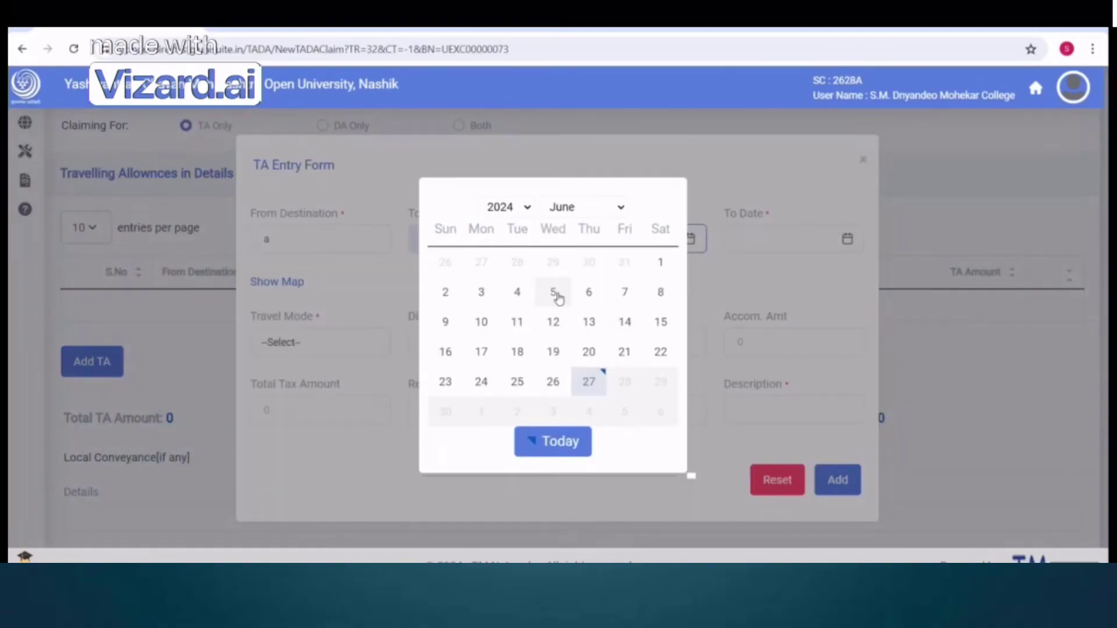
{"action": "left_click", "coordinate": [557, 295]}
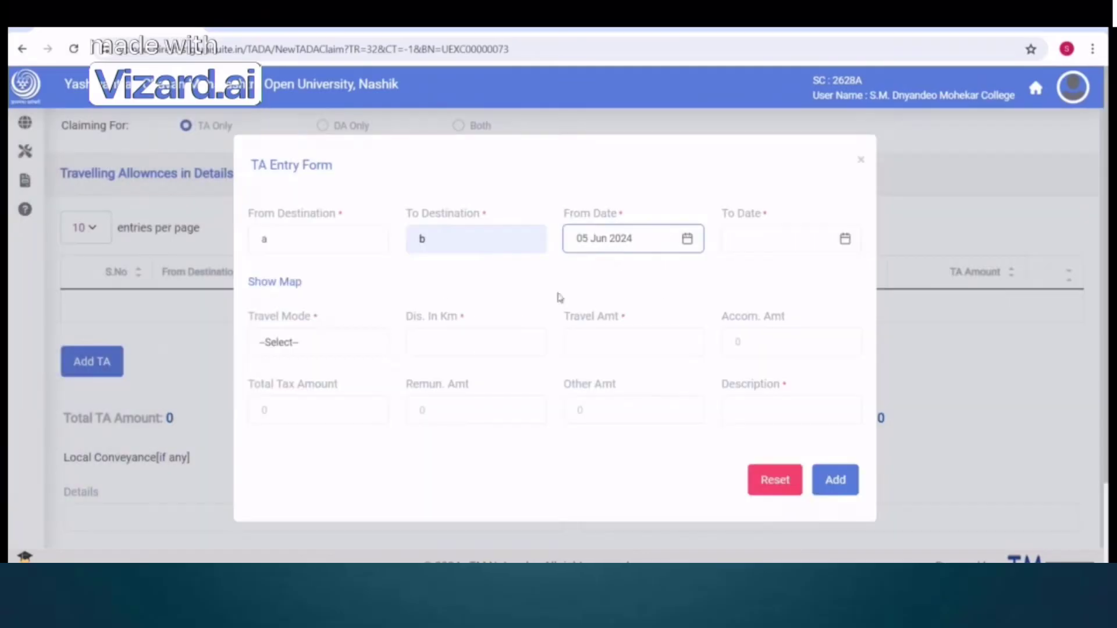
{"action": "left_click", "coordinate": [297, 237]}
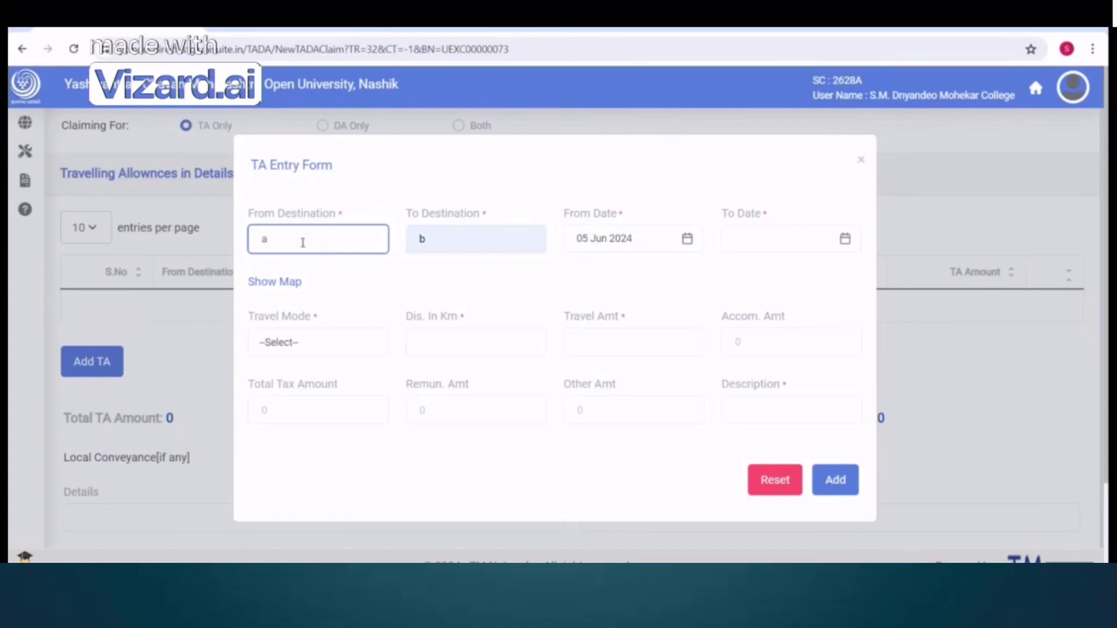
{"action": "left_click", "coordinate": [632, 244]}
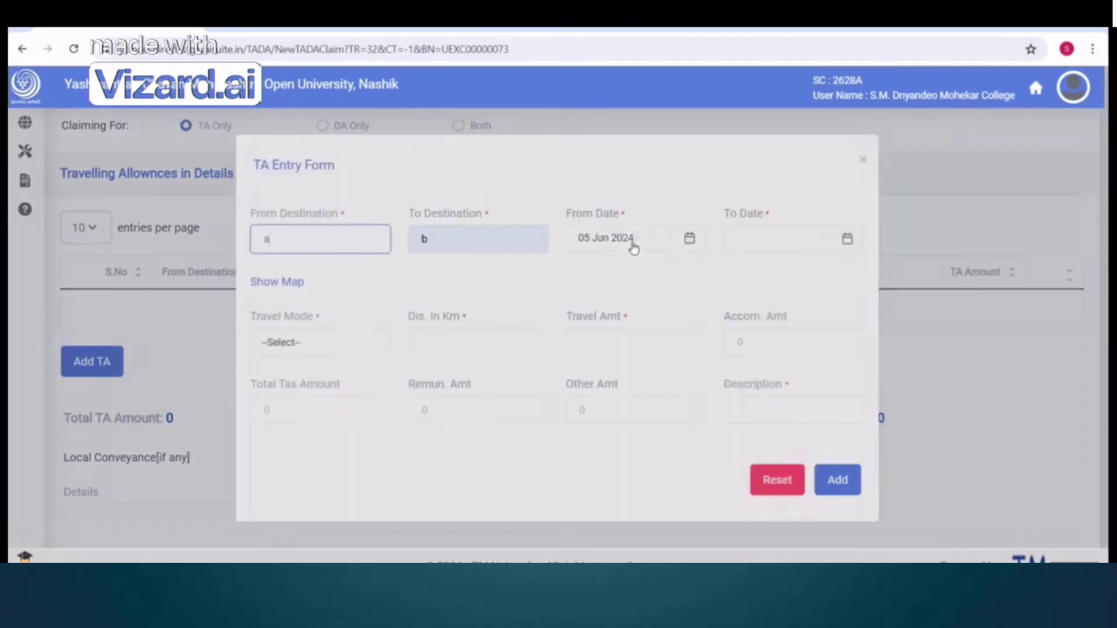
{"action": "left_click", "coordinate": [552, 294]}
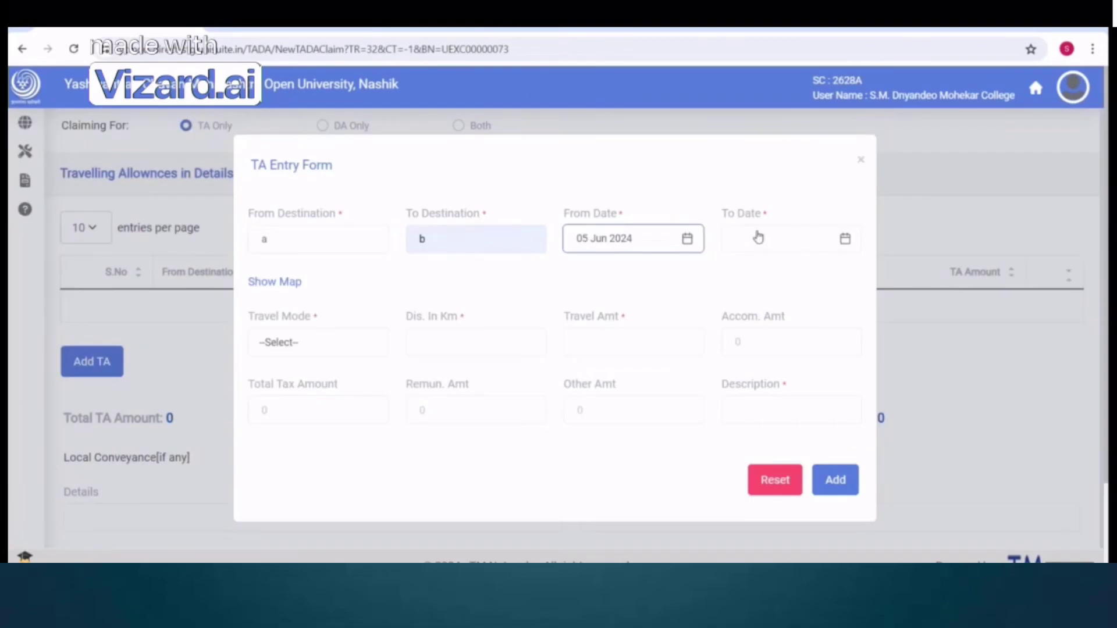
{"action": "left_click", "coordinate": [756, 237]}
{"action": "left_click", "coordinate": [621, 290]}
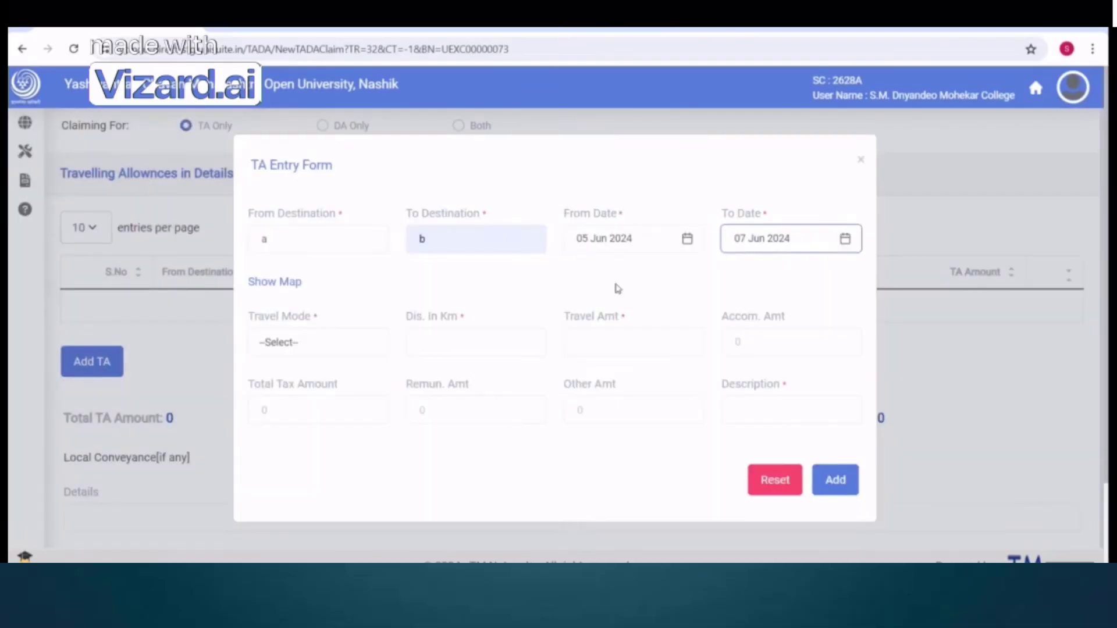
Set mode Bus, 100 km, amount 1000 and description 'test', and add the entry
{"action": "left_click", "coordinate": [299, 343]}
{"action": "left_click", "coordinate": [261, 415]}
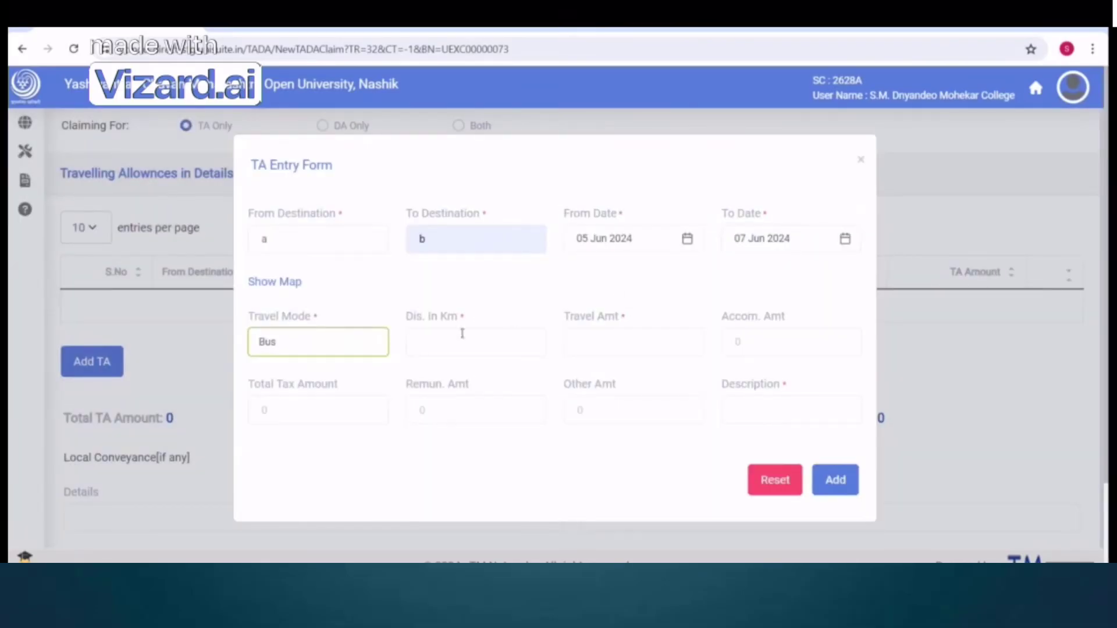
{"action": "left_click", "coordinate": [465, 342]}
{"action": "left_click", "coordinate": [476, 381]}
{"action": "left_click", "coordinate": [634, 343]}
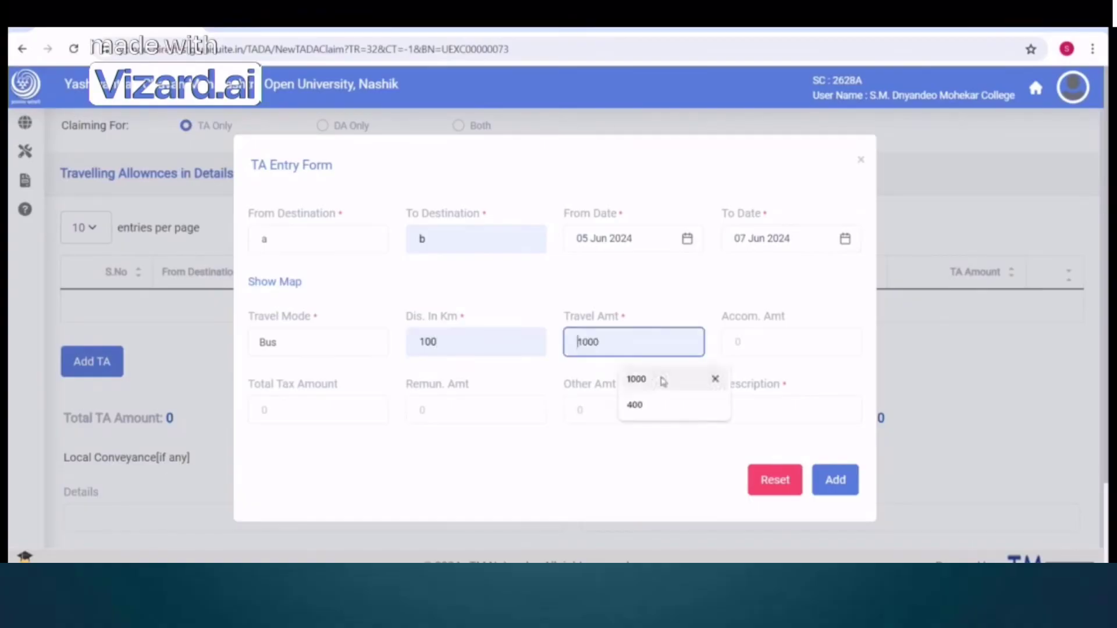
{"action": "left_click", "coordinate": [637, 379]}
{"action": "left_click", "coordinate": [755, 422]}
{"action": "left_click", "coordinate": [805, 452]}
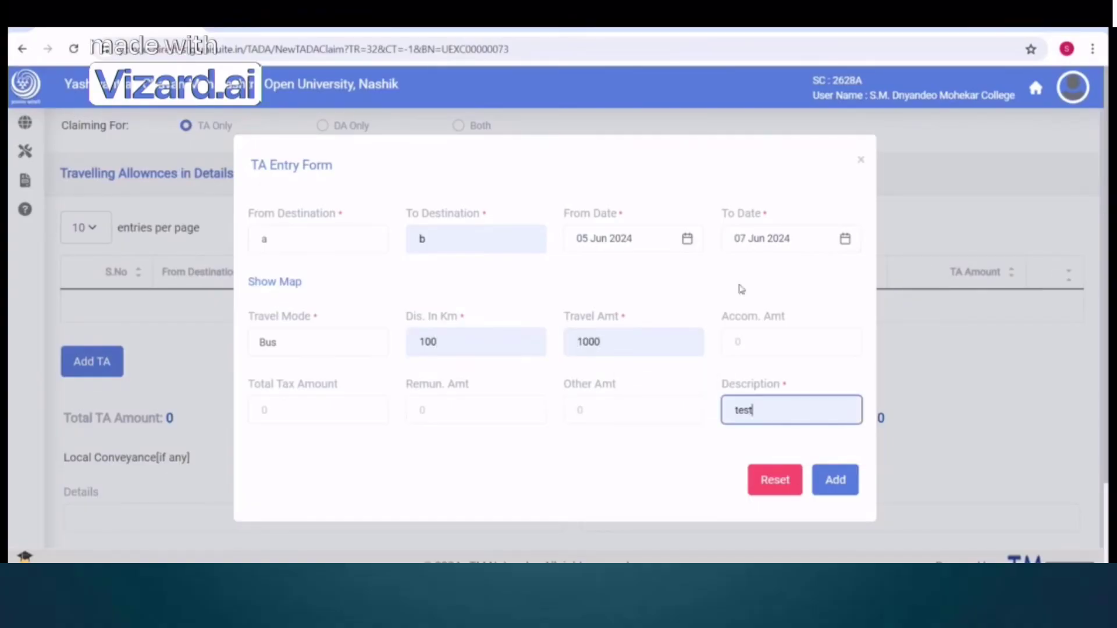
{"action": "left_click", "coordinate": [845, 486]}
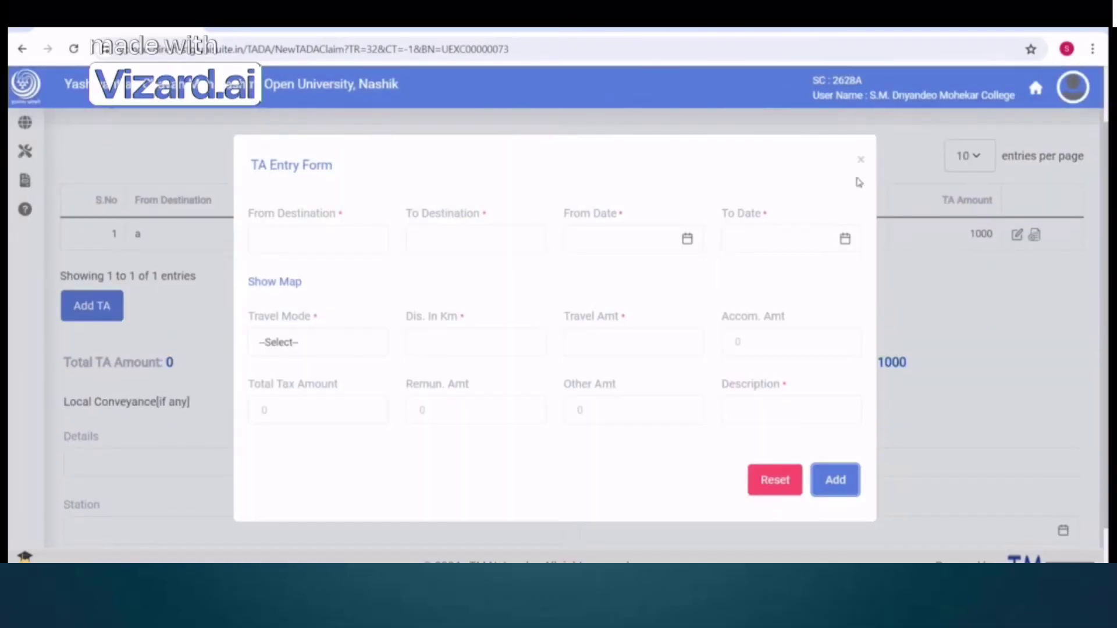
{"action": "left_click", "coordinate": [861, 160]}
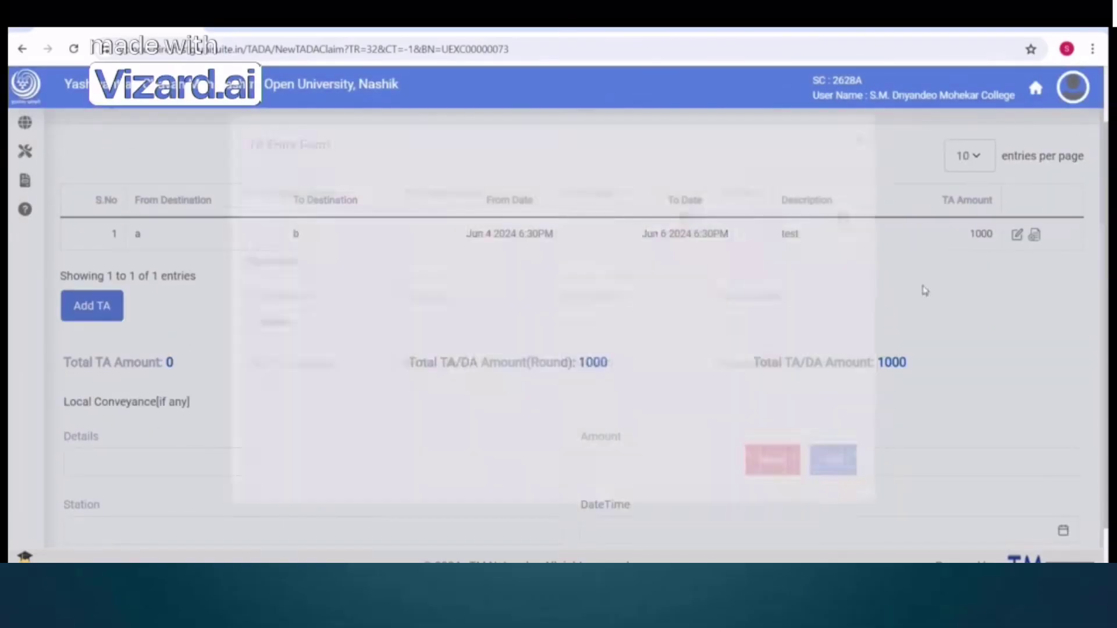
Submit the 1000 TADA claim and save the test Bill at a 1600 total
{"action": "scroll", "coordinate": [948, 360], "scroll_direction": "down", "scroll_amount": 2}
{"action": "left_click", "coordinate": [1050, 525]}
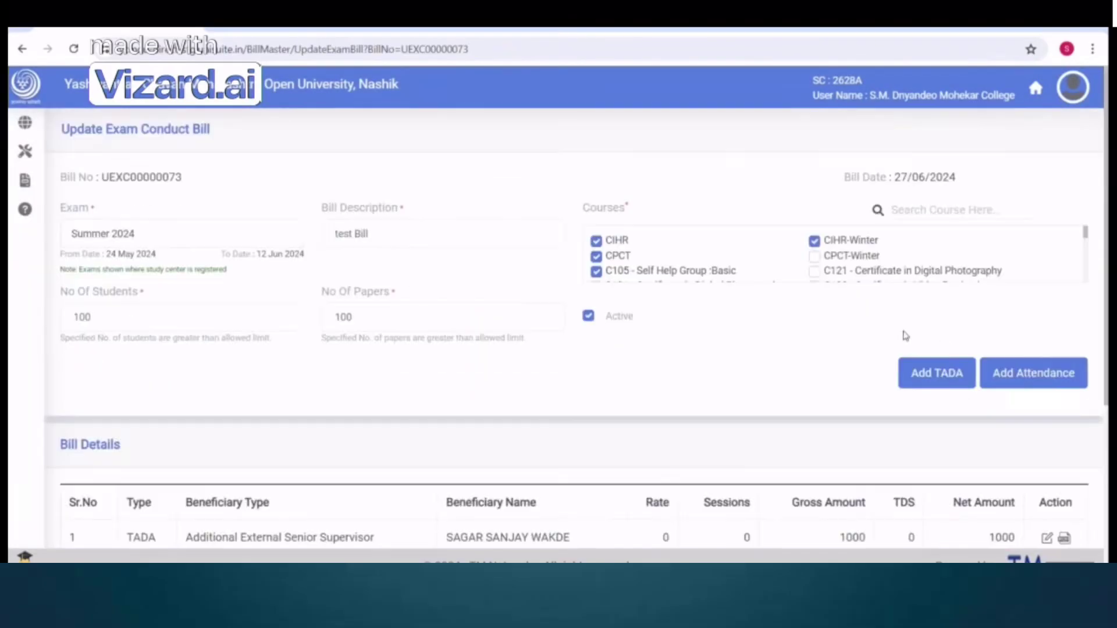
{"action": "scroll", "coordinate": [883, 449], "scroll_direction": "down", "scroll_amount": 5}
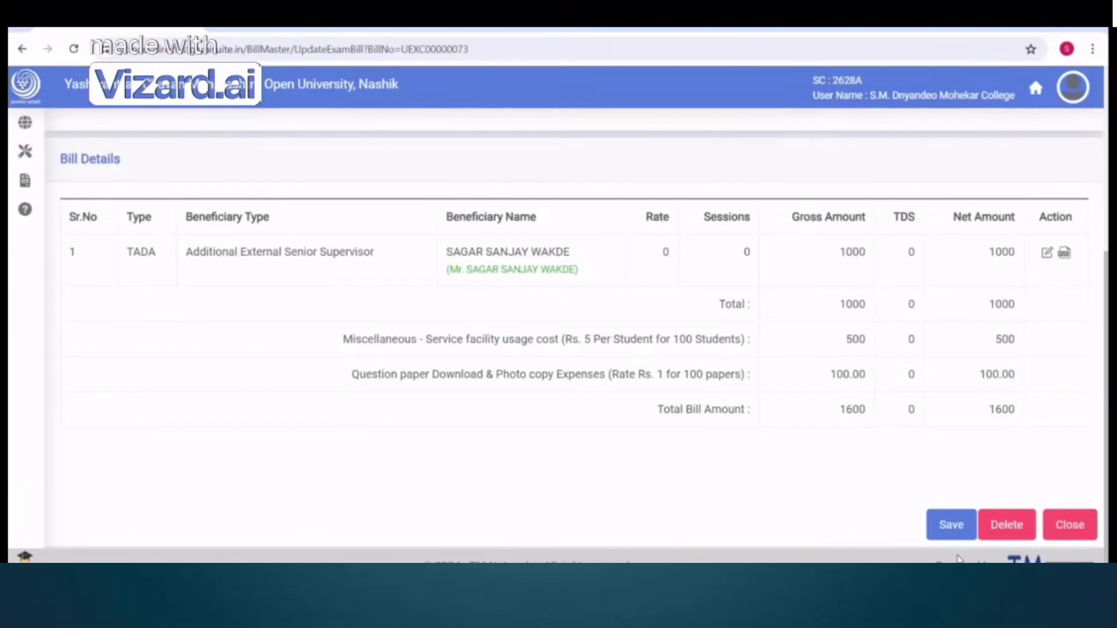
{"action": "scroll", "coordinate": [1010, 374], "scroll_direction": "up", "scroll_amount": 5}
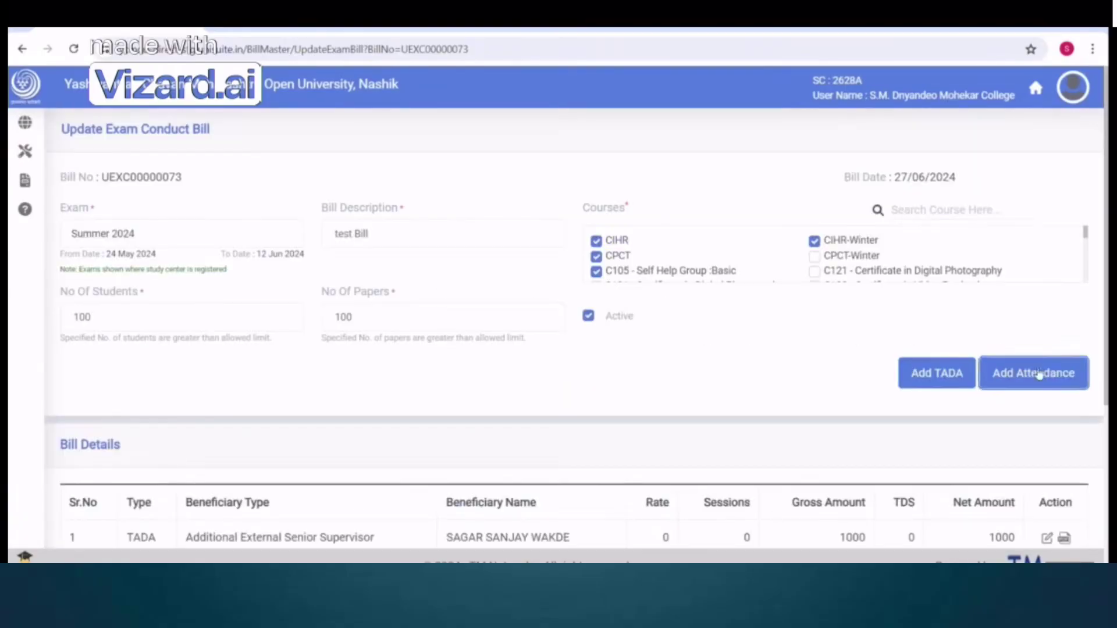
{"action": "scroll", "coordinate": [931, 390], "scroll_direction": "down", "scroll_amount": 5}
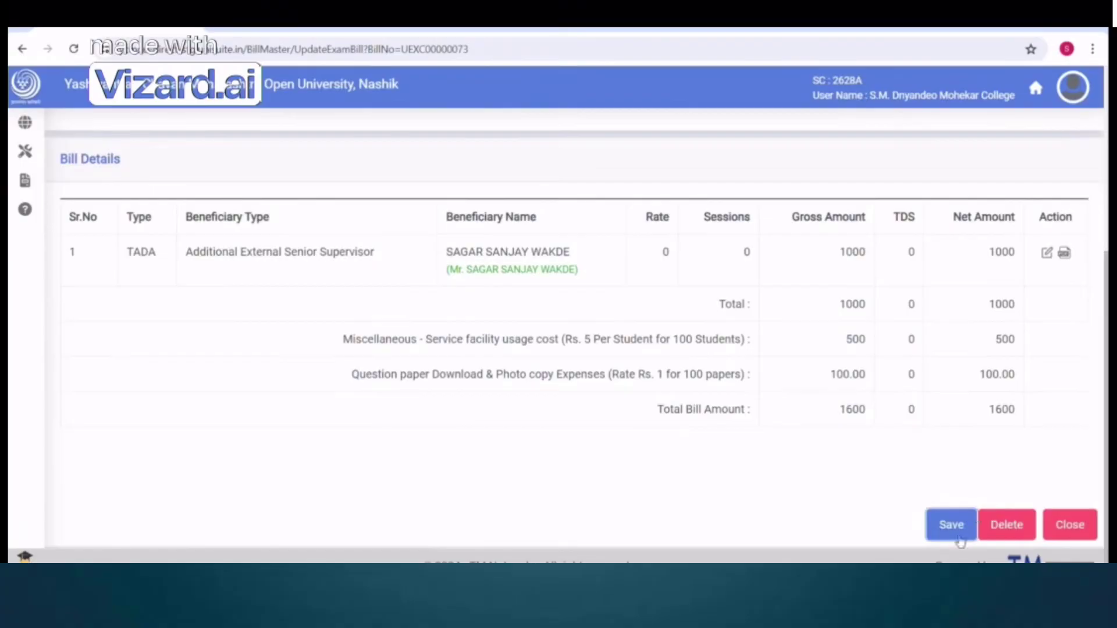
{"action": "left_click", "coordinate": [943, 527]}
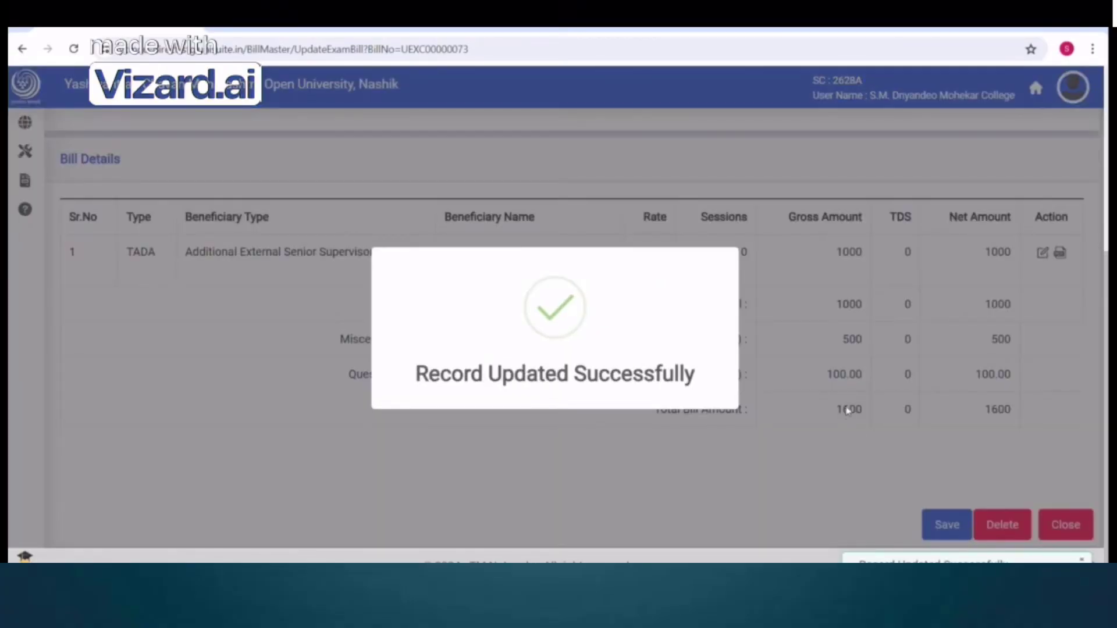
{"action": "scroll", "coordinate": [599, 343], "scroll_direction": "down", "scroll_amount": 4}
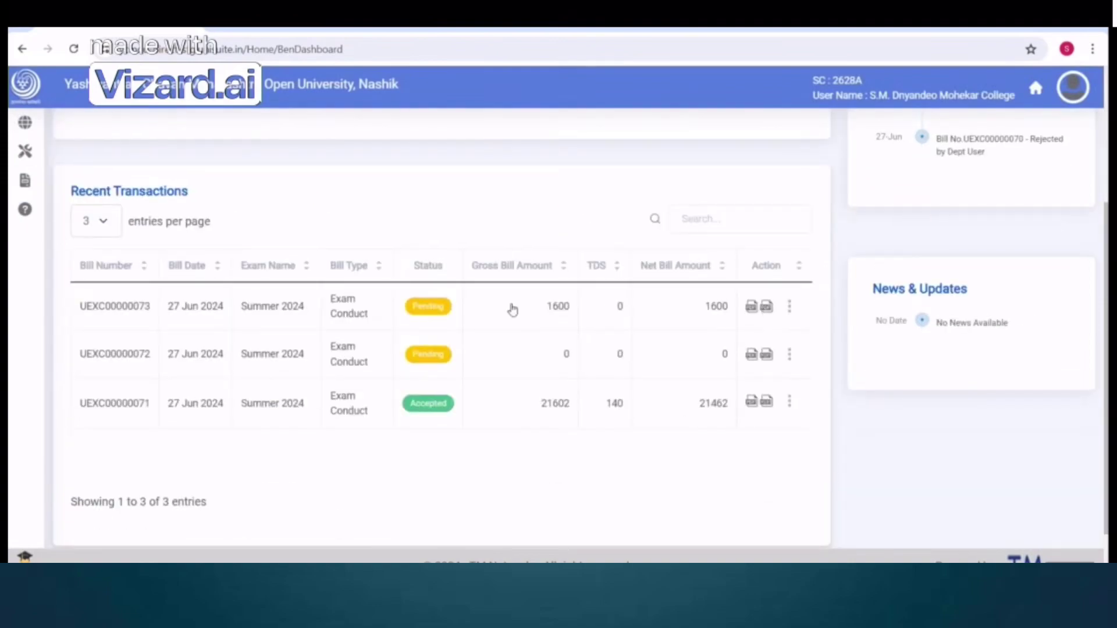
Update the newest 1600 bill's record through Modify
{"action": "left_click", "coordinate": [791, 310]}
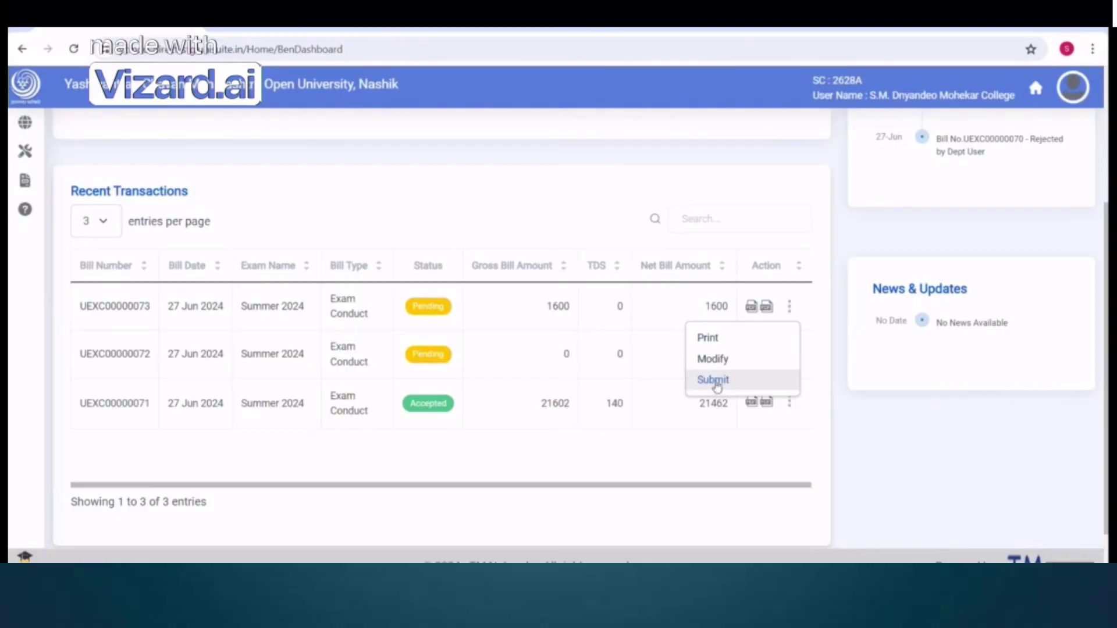
{"action": "left_click", "coordinate": [717, 361]}
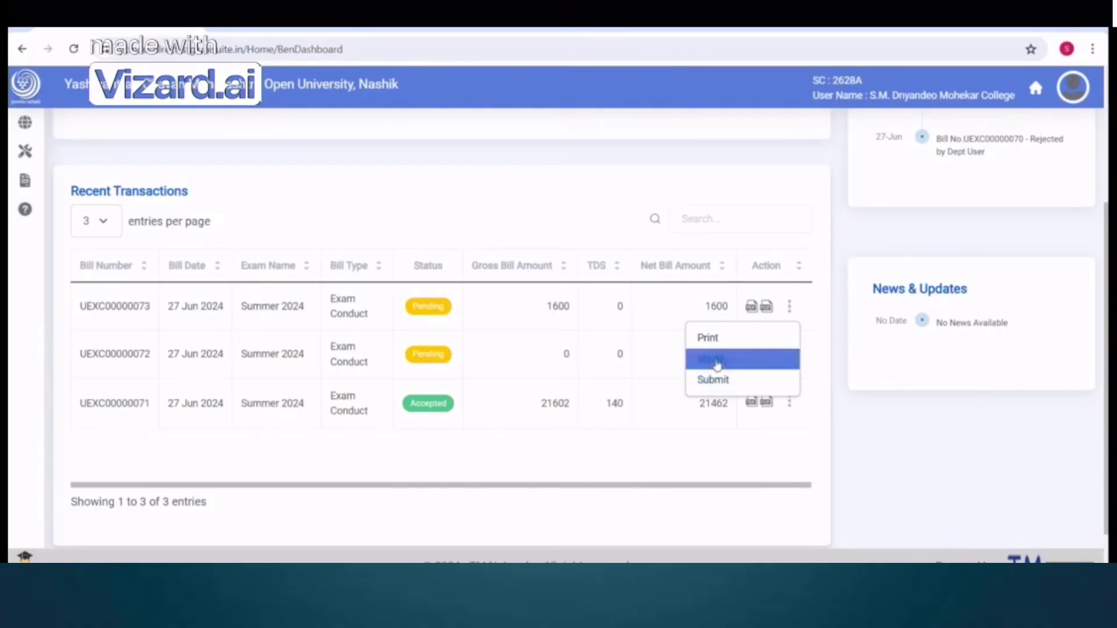
{"action": "scroll", "coordinate": [830, 427], "scroll_direction": "down", "scroll_amount": 3}
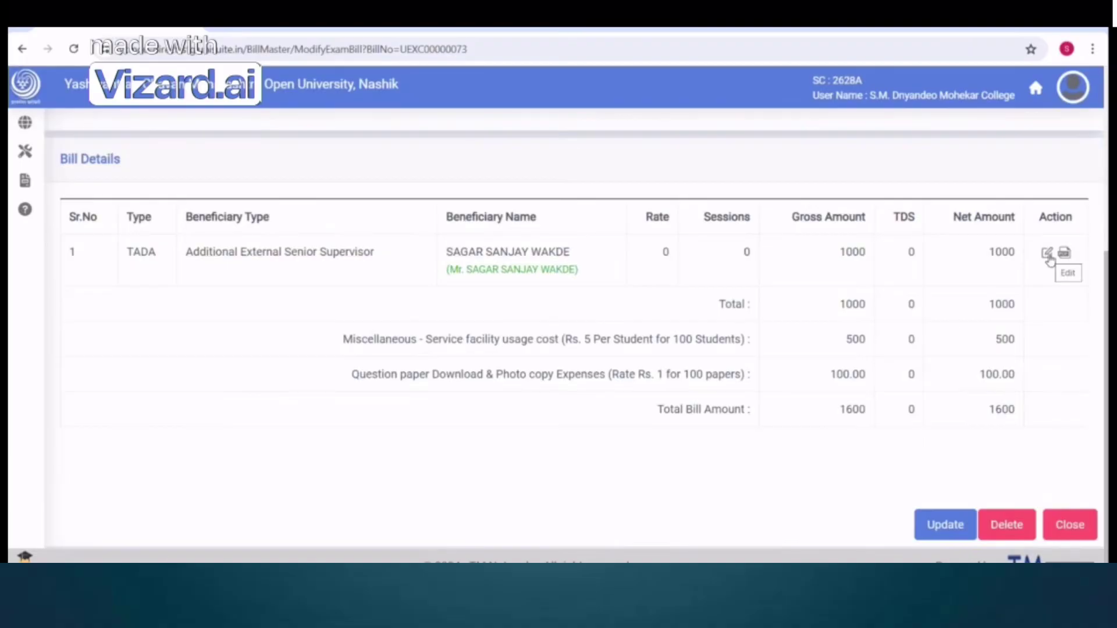
{"action": "left_click", "coordinate": [940, 532]}
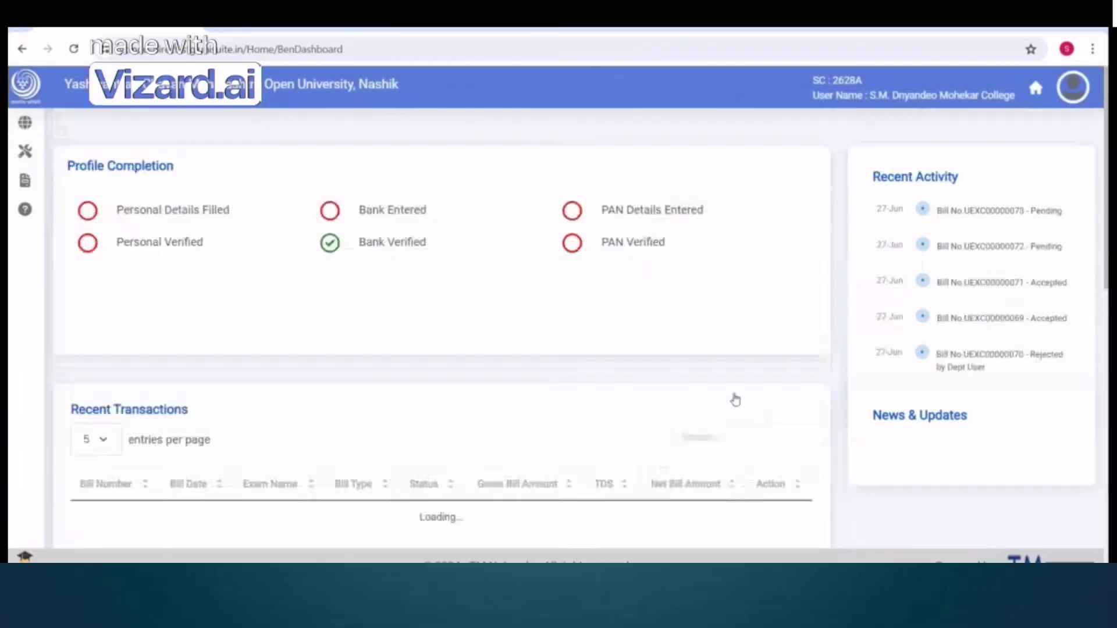
{"action": "scroll", "coordinate": [793, 421], "scroll_direction": "down", "scroll_amount": 4}
Submit the newest 1600 bill for approval
{"action": "left_click", "coordinate": [790, 307]}
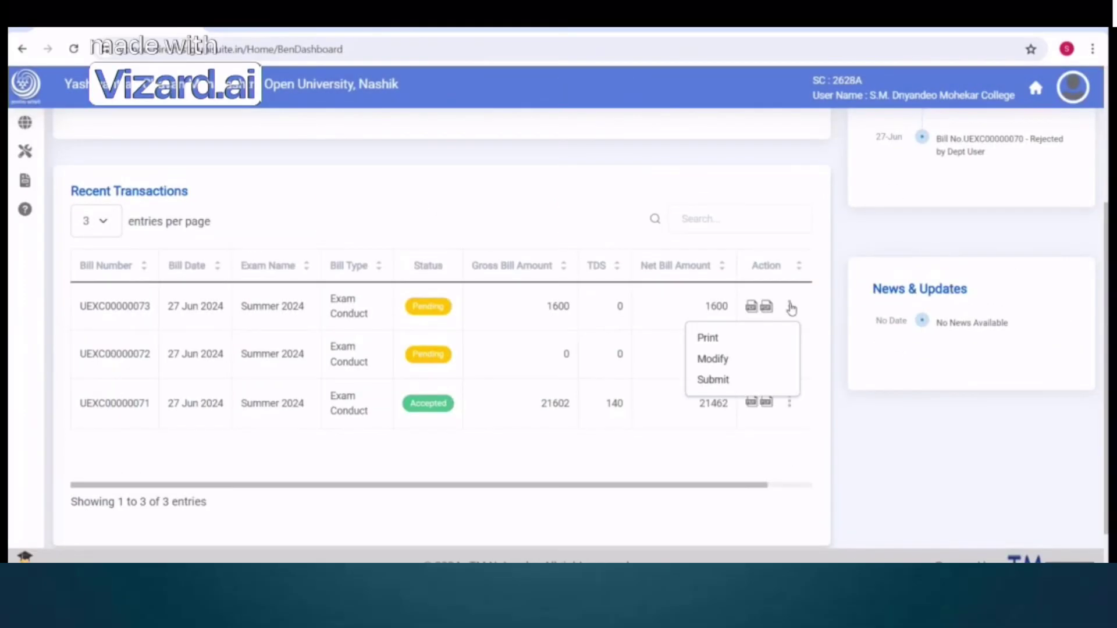
{"action": "left_click", "coordinate": [714, 381]}
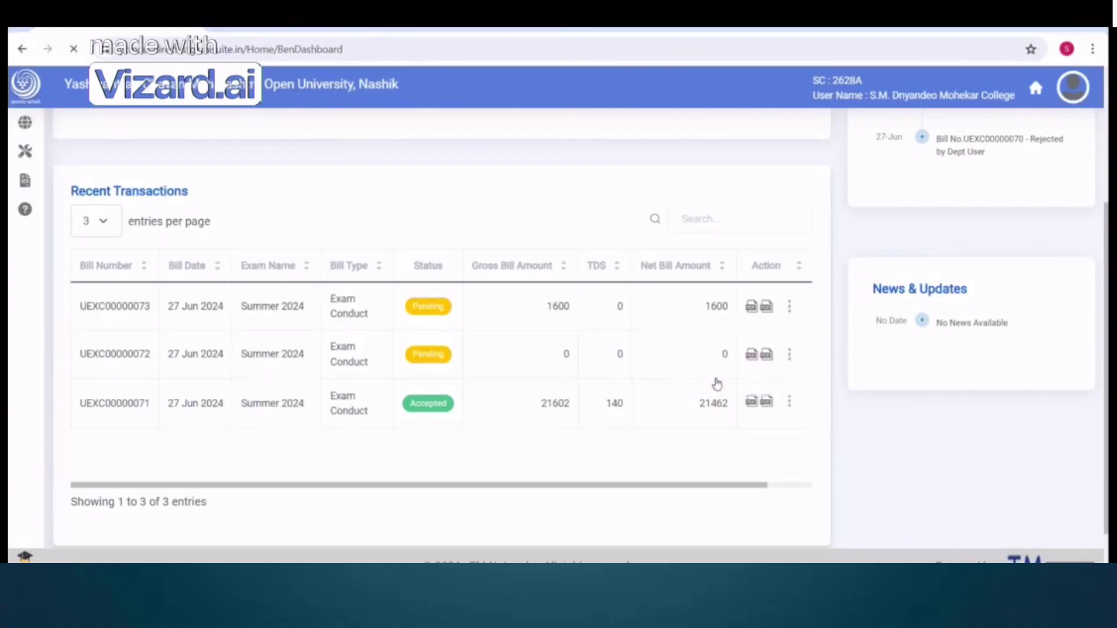
{"action": "scroll", "coordinate": [828, 443], "scroll_direction": "down", "scroll_amount": 5}
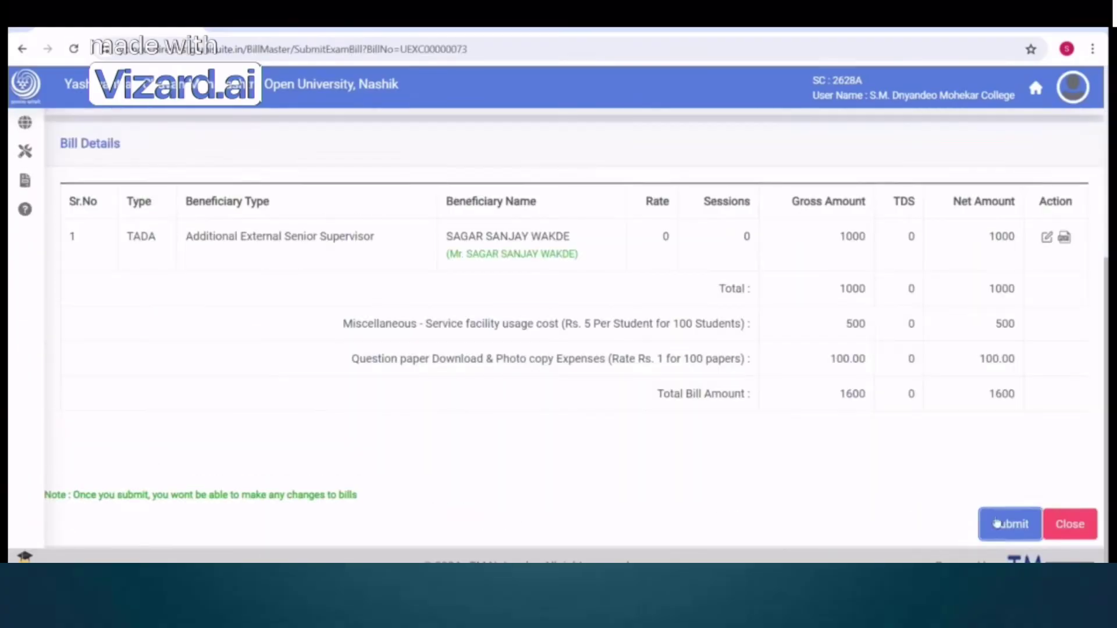
{"action": "left_click", "coordinate": [1014, 524]}
{"action": "scroll", "coordinate": [698, 425], "scroll_direction": "down", "scroll_amount": 5}
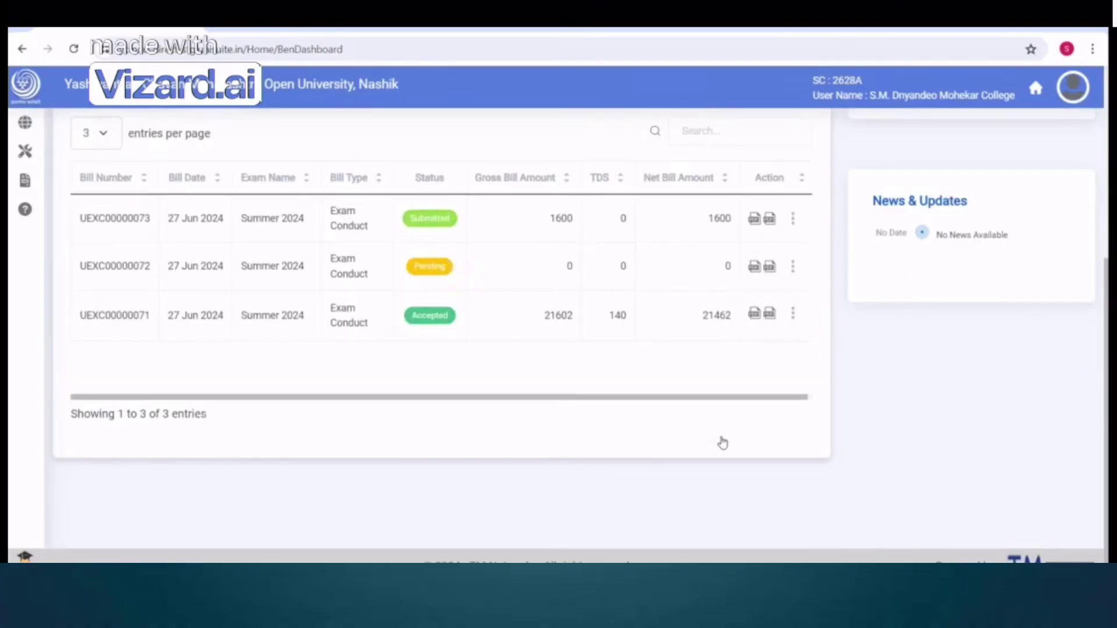
Log out and back in, then recreate the rejected 1600 test Bill
{"action": "left_click", "coordinate": [1073, 87]}
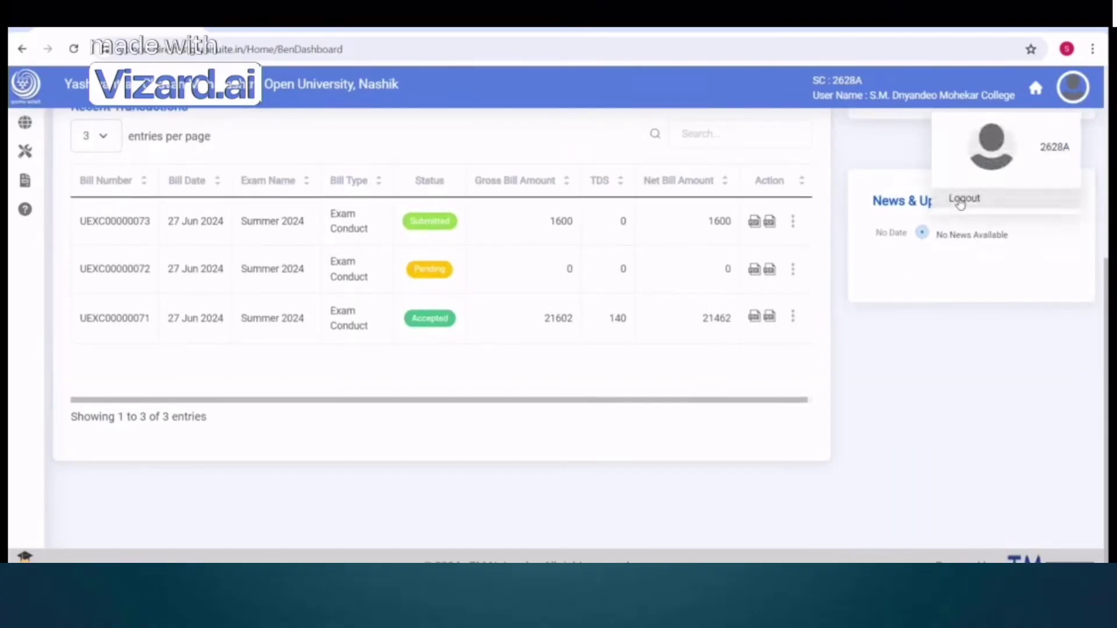
{"action": "left_click", "coordinate": [992, 198]}
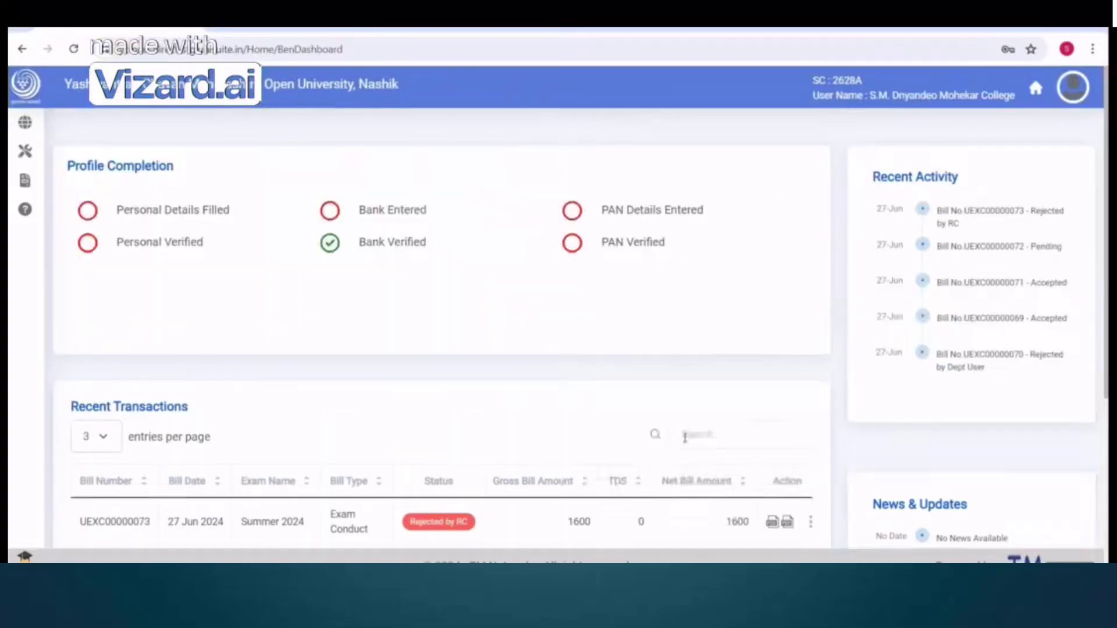
{"action": "scroll", "coordinate": [509, 369], "scroll_direction": "down", "scroll_amount": 3}
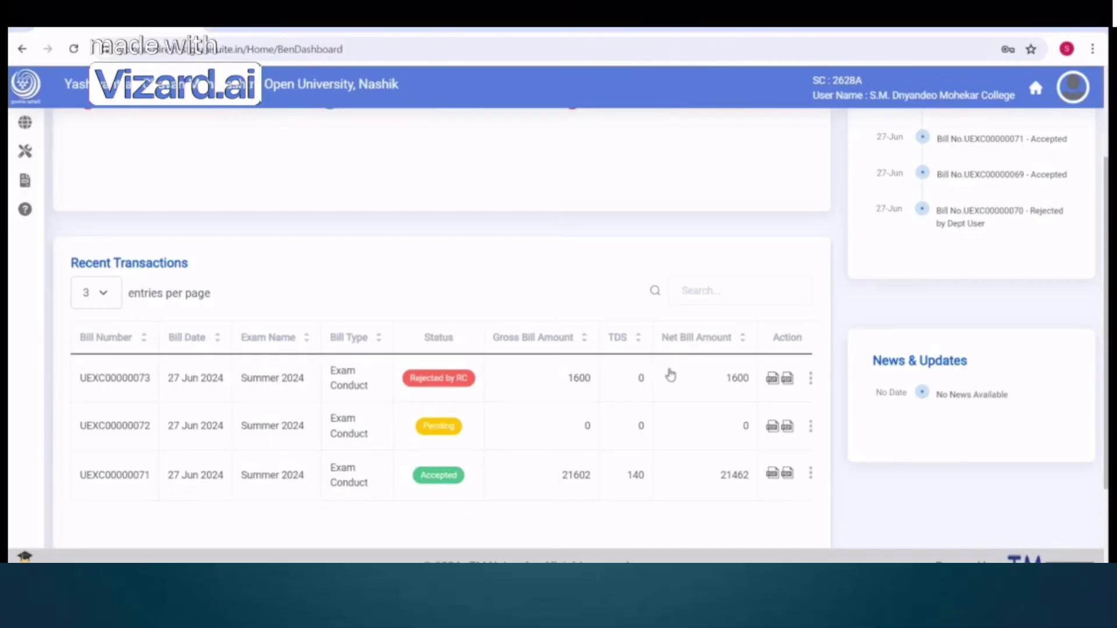
{"action": "left_click", "coordinate": [809, 380]}
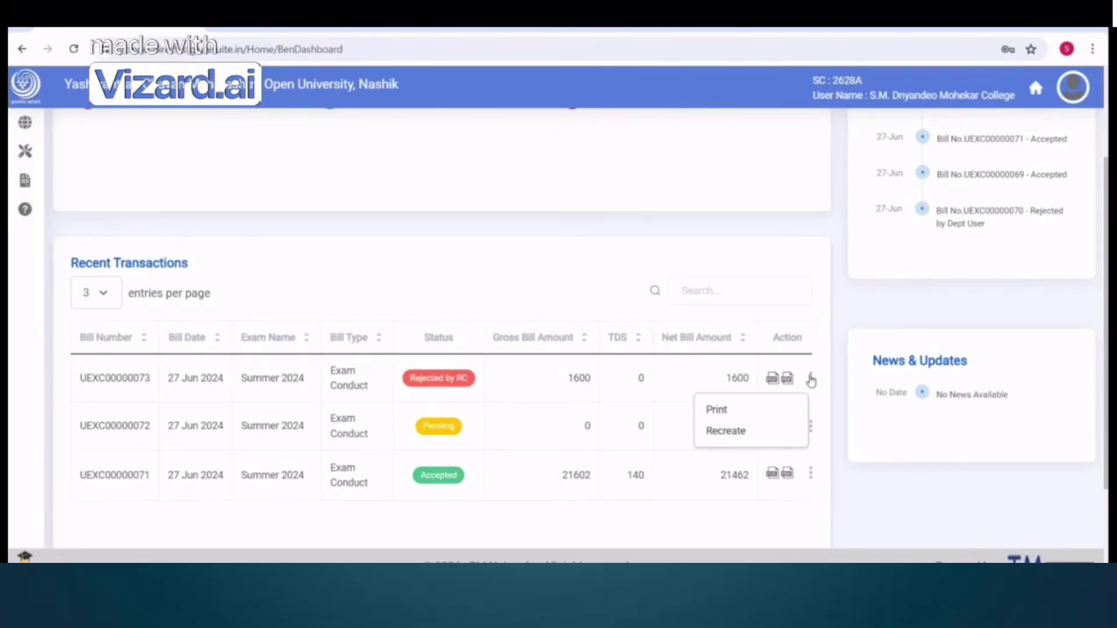
{"action": "left_click", "coordinate": [729, 433]}
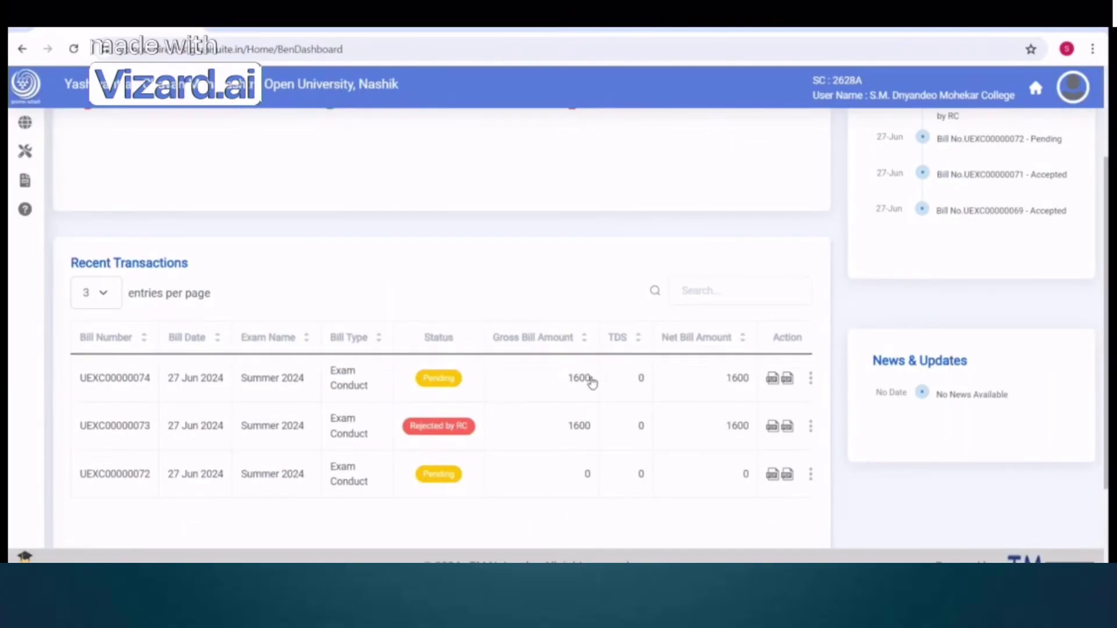
Update the recreated 1600 bill, with its 1000 TADA row, through Modify
{"action": "left_click", "coordinate": [810, 379]}
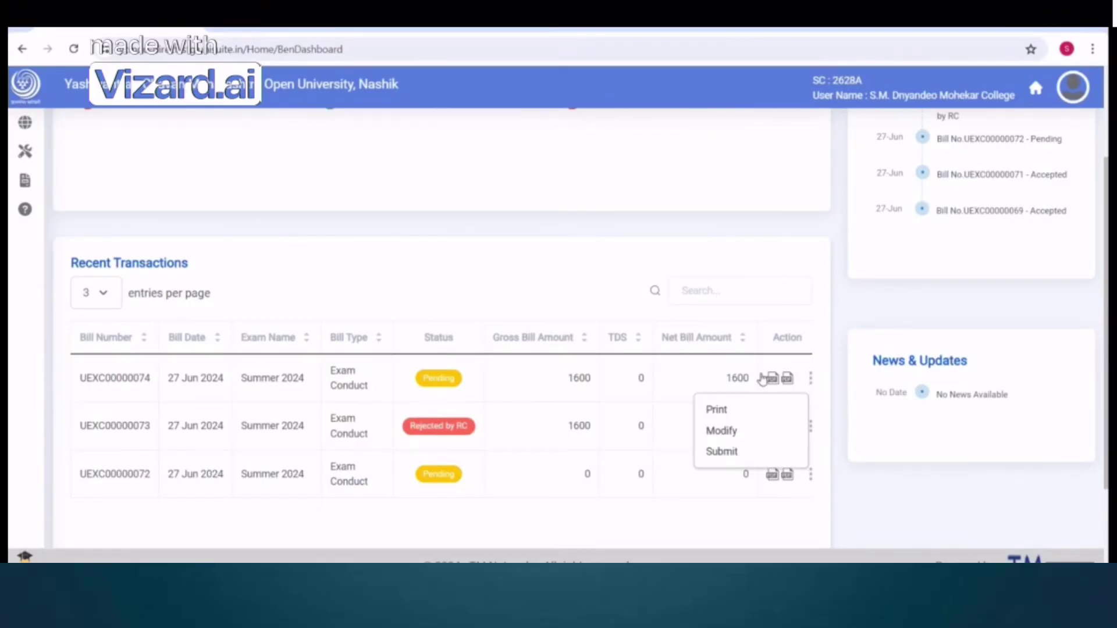
{"action": "left_click", "coordinate": [723, 438]}
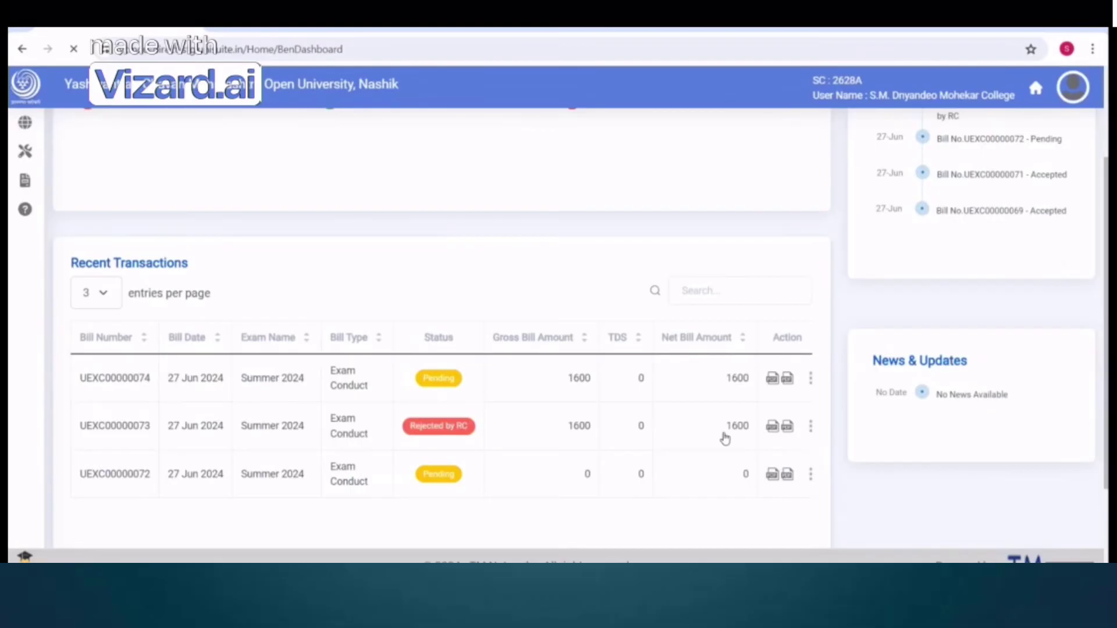
{"action": "scroll", "coordinate": [843, 402], "scroll_direction": "down", "scroll_amount": 4}
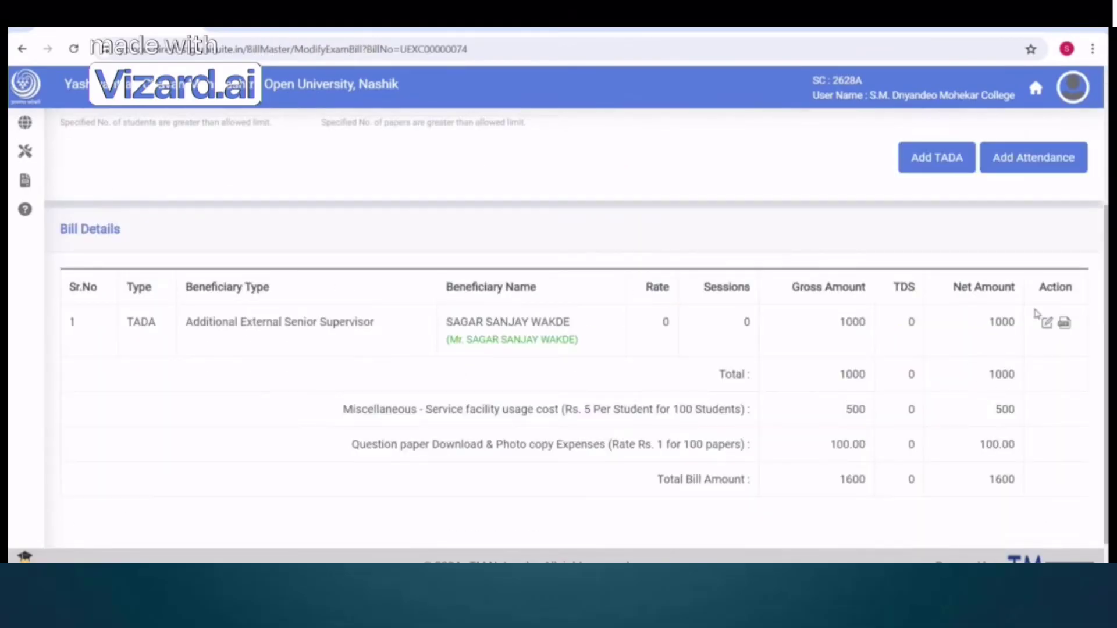
{"action": "scroll", "coordinate": [1016, 372], "scroll_direction": "down", "scroll_amount": 1}
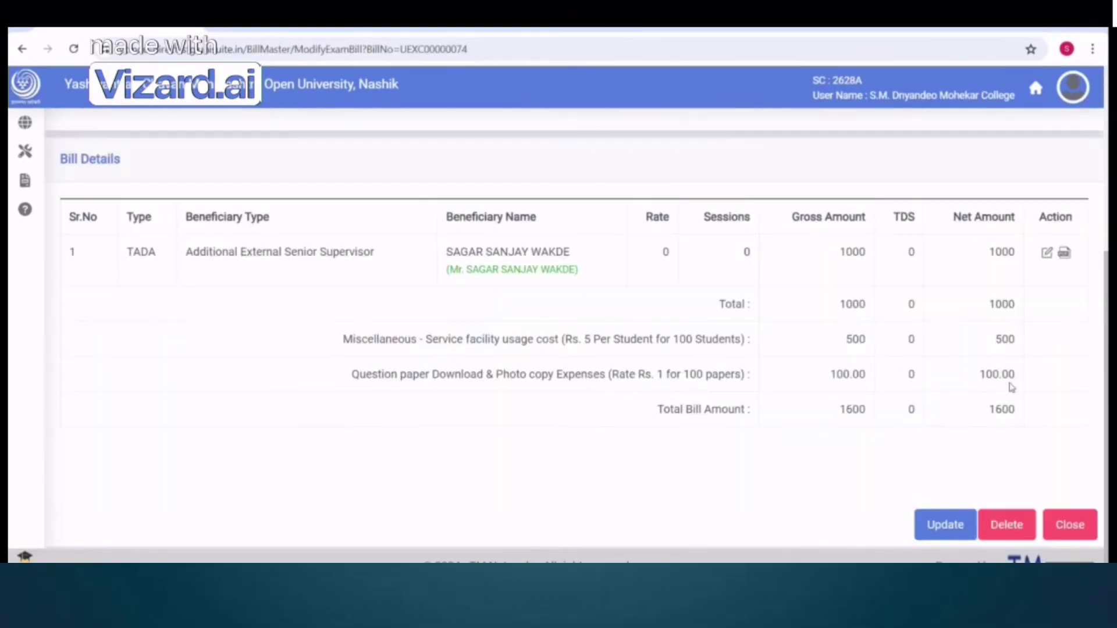
{"action": "left_click", "coordinate": [945, 525]}
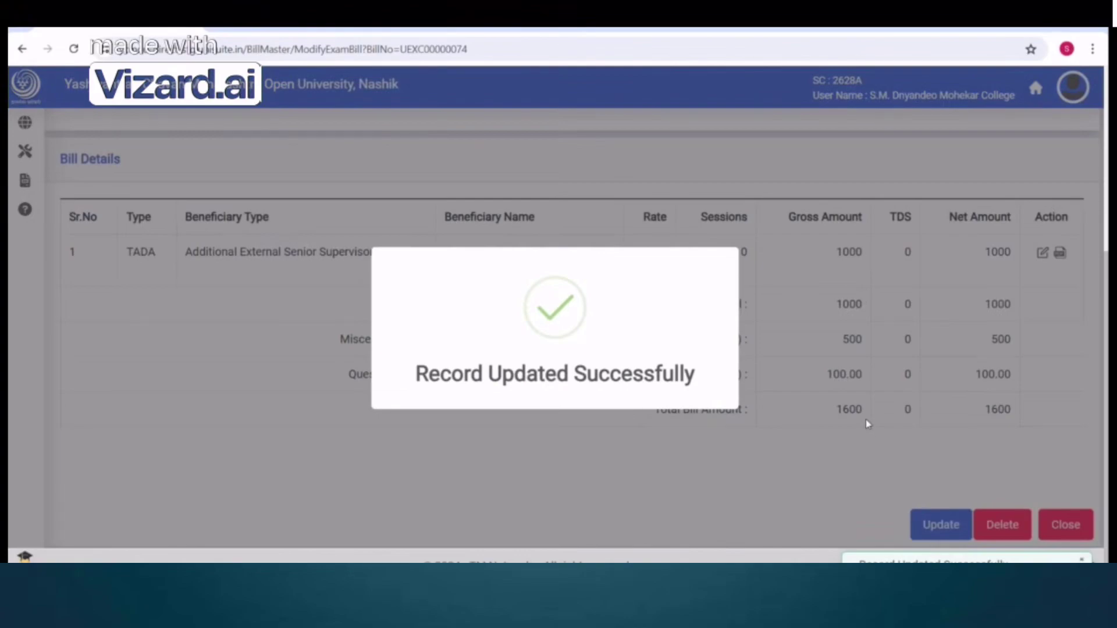